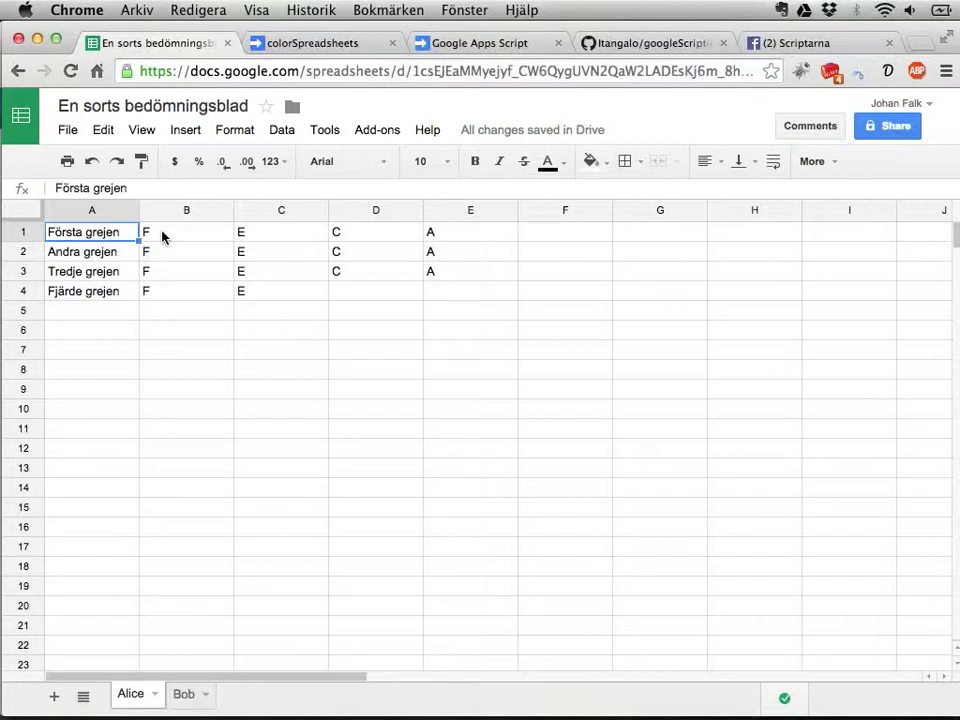
- Fill cell B1 red after first trying green, then switch to the Scriptarna Facebook group tab
click(163, 236)
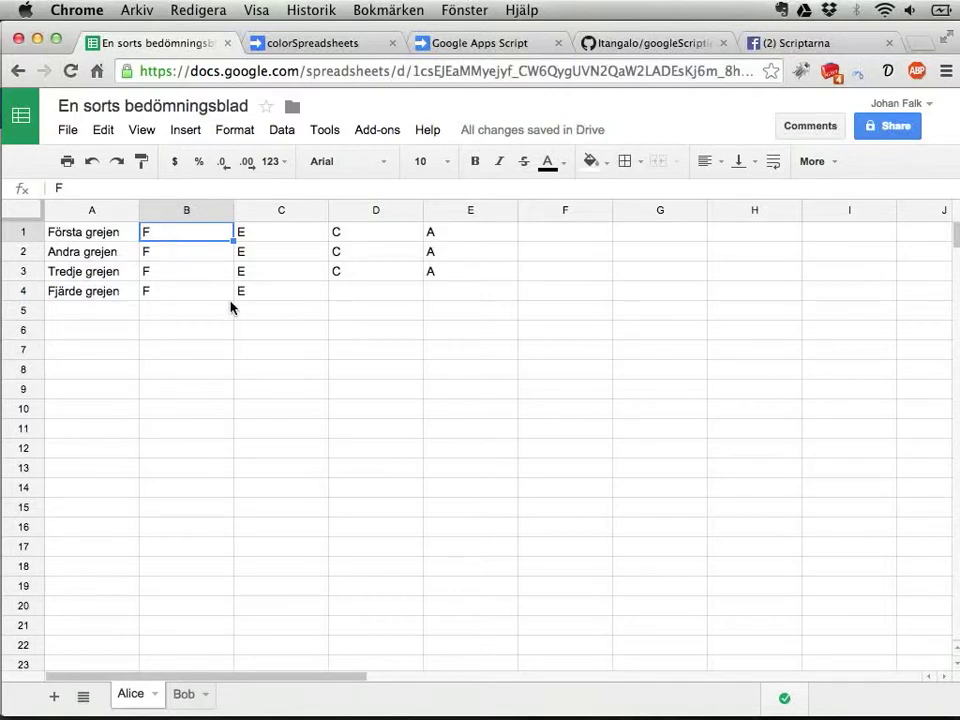
click(591, 162)
click(673, 242)
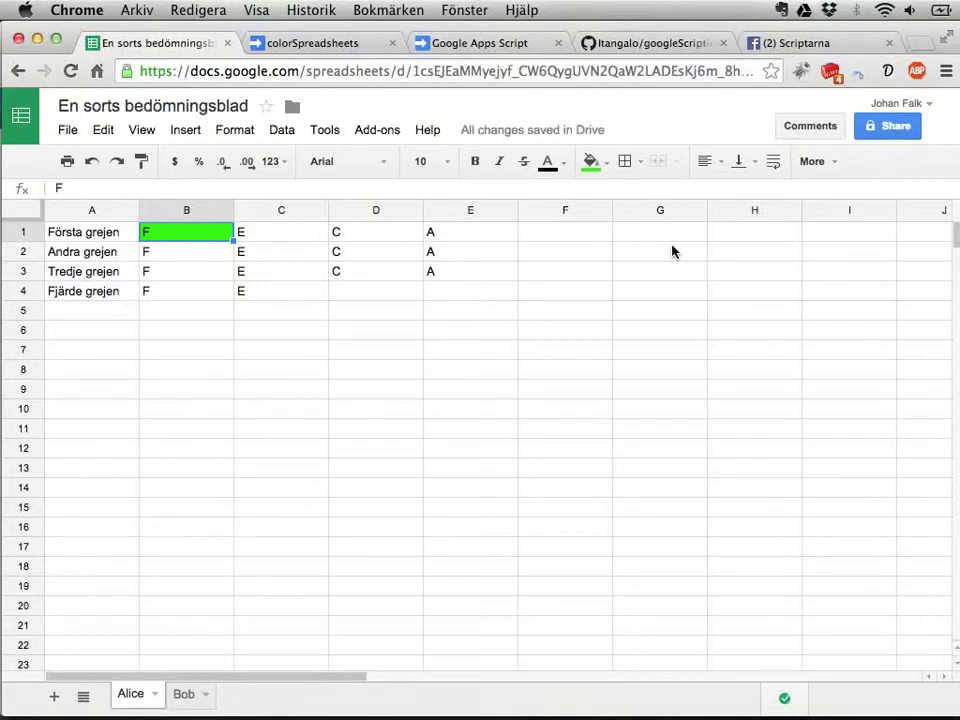
click(591, 161)
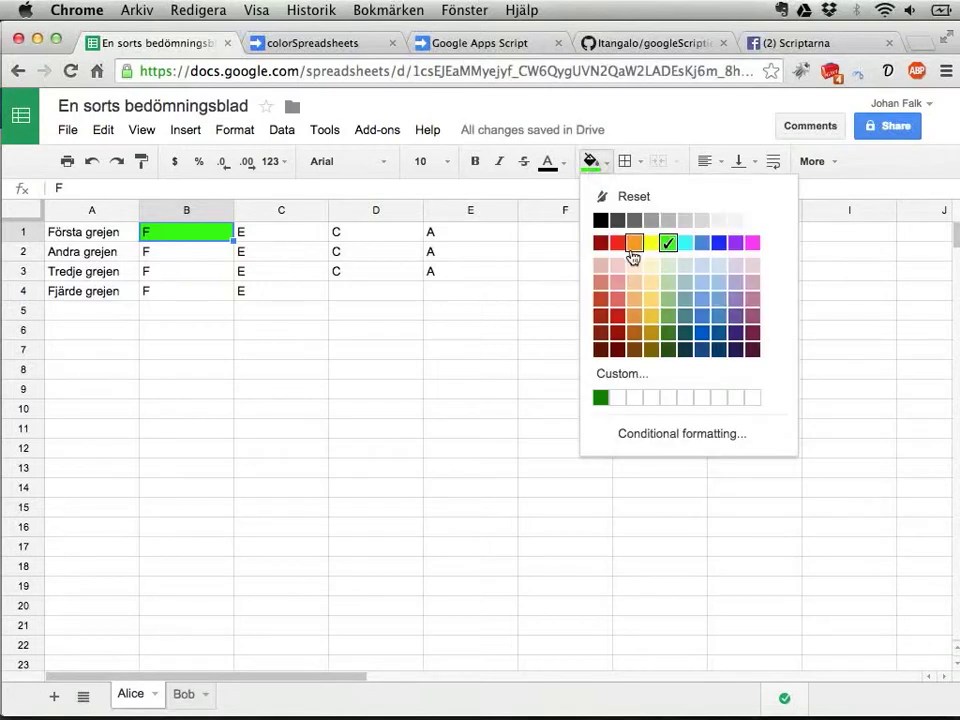
click(622, 242)
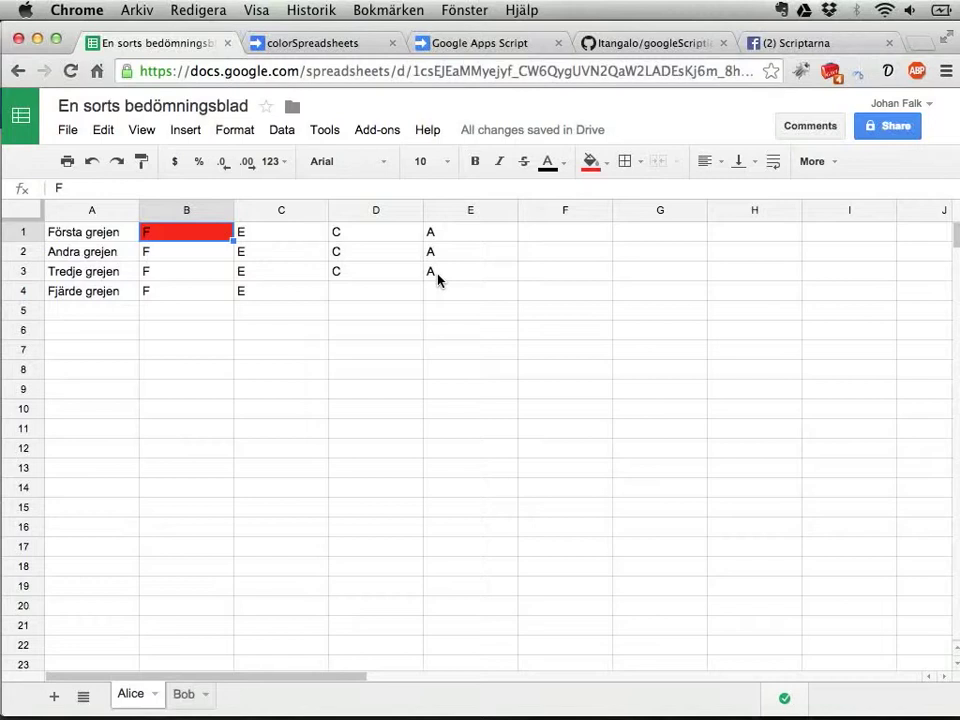
click(825, 41)
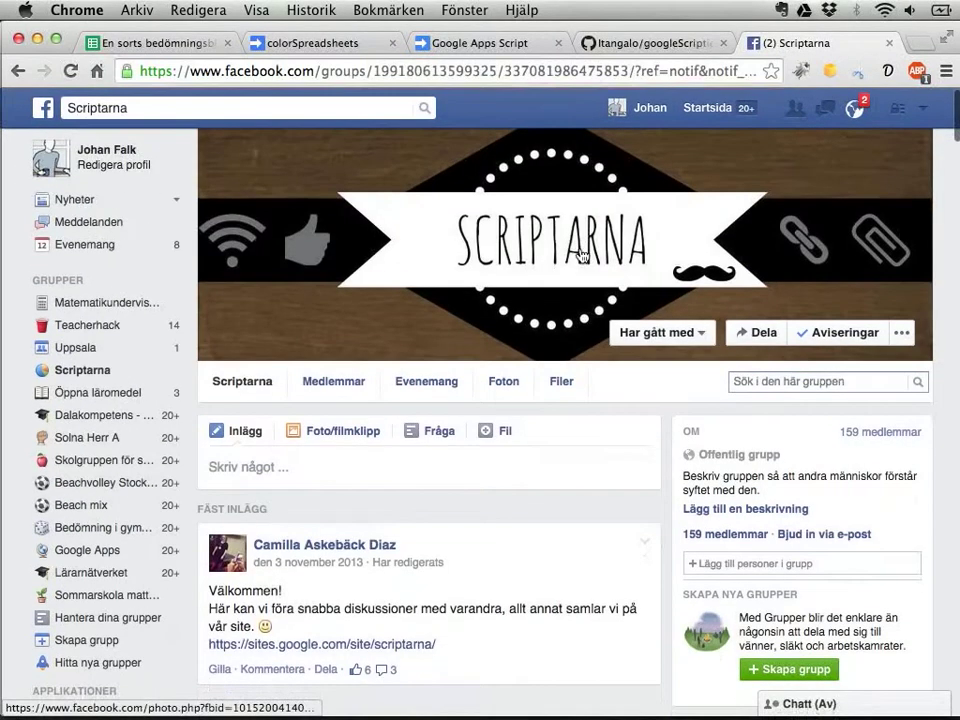
- Scroll to the Idrottslärare post about a tap-to-colour script, then return to the grading spreadsheet
scroll(518, 314, down, 4)
scroll(518, 314, down, 1)
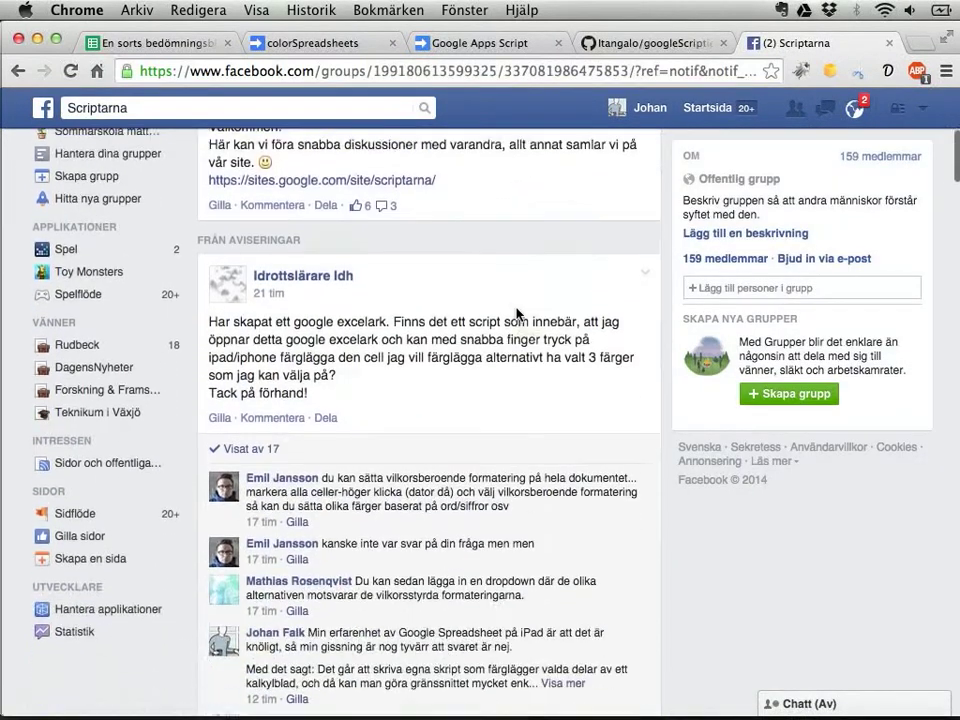
scroll(512, 302, down, 2)
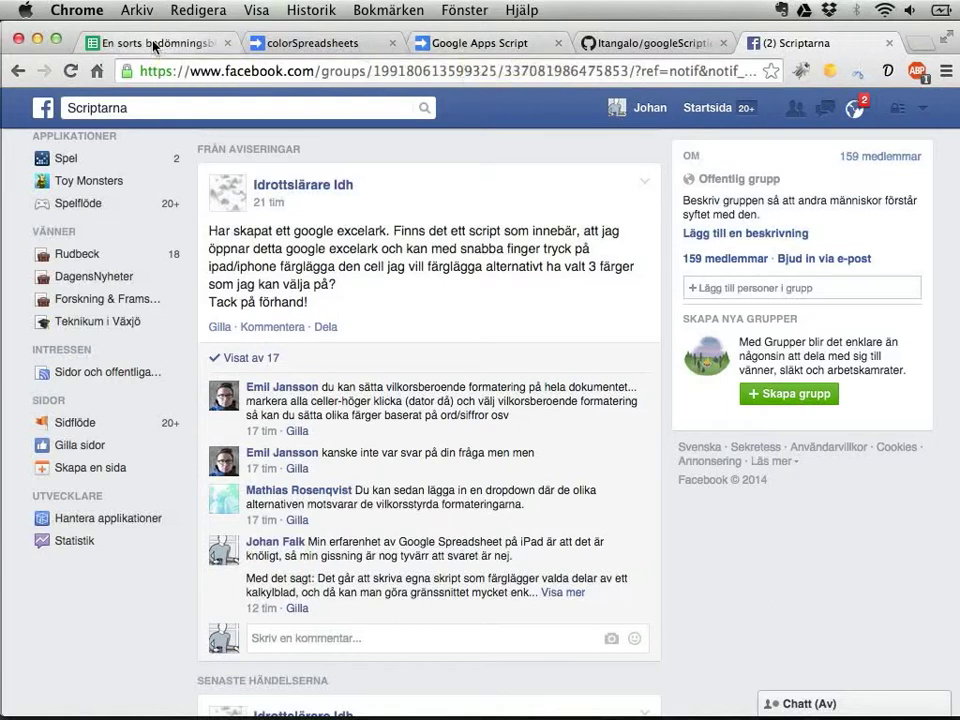
click(101, 44)
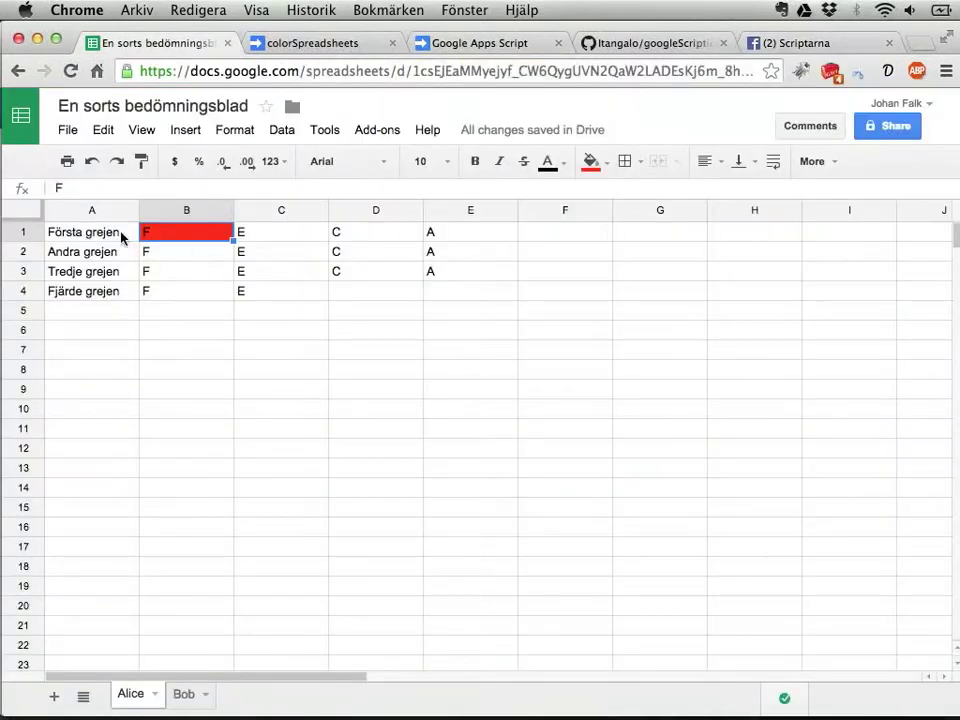
- Select Alice's grade table A1:E4, glance at Bob's sheet, then switch to the colour-picker web app
drag(122, 234, 447, 296)
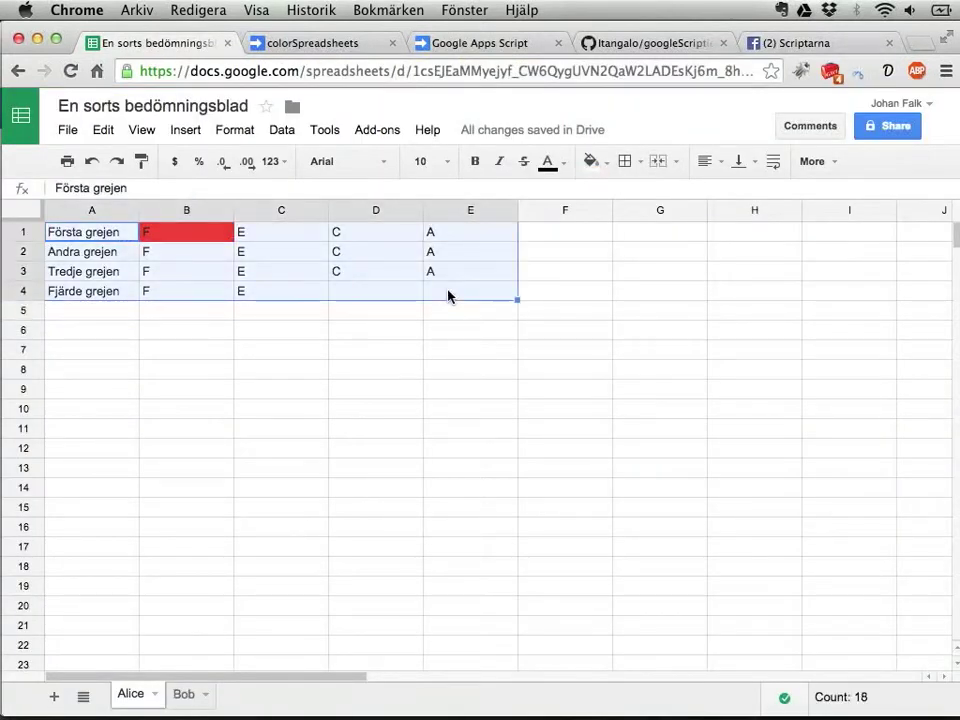
click(185, 695)
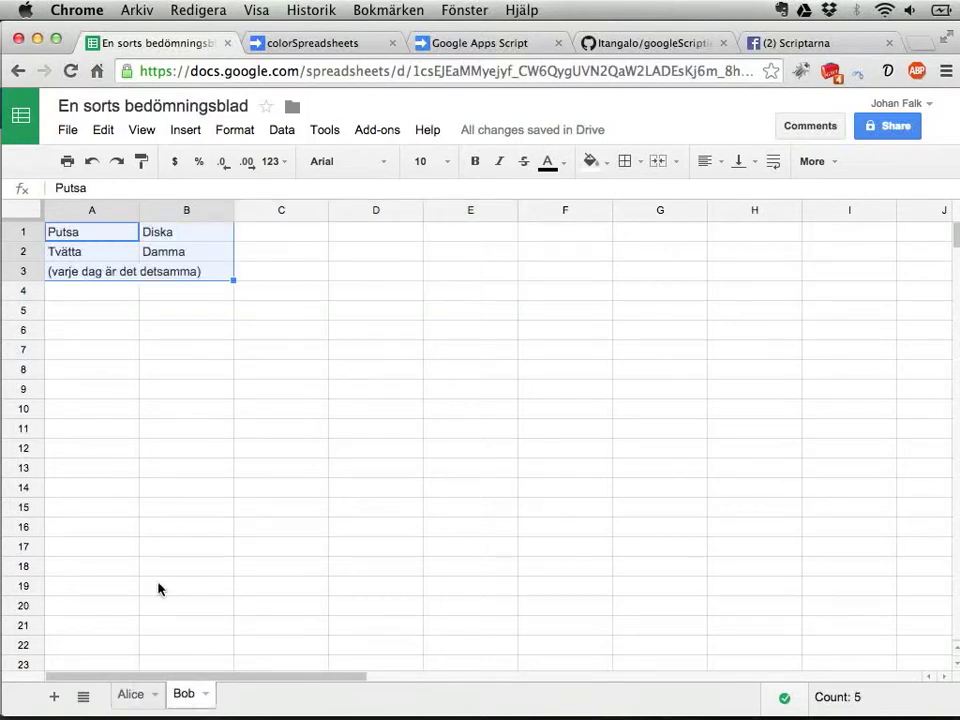
click(133, 697)
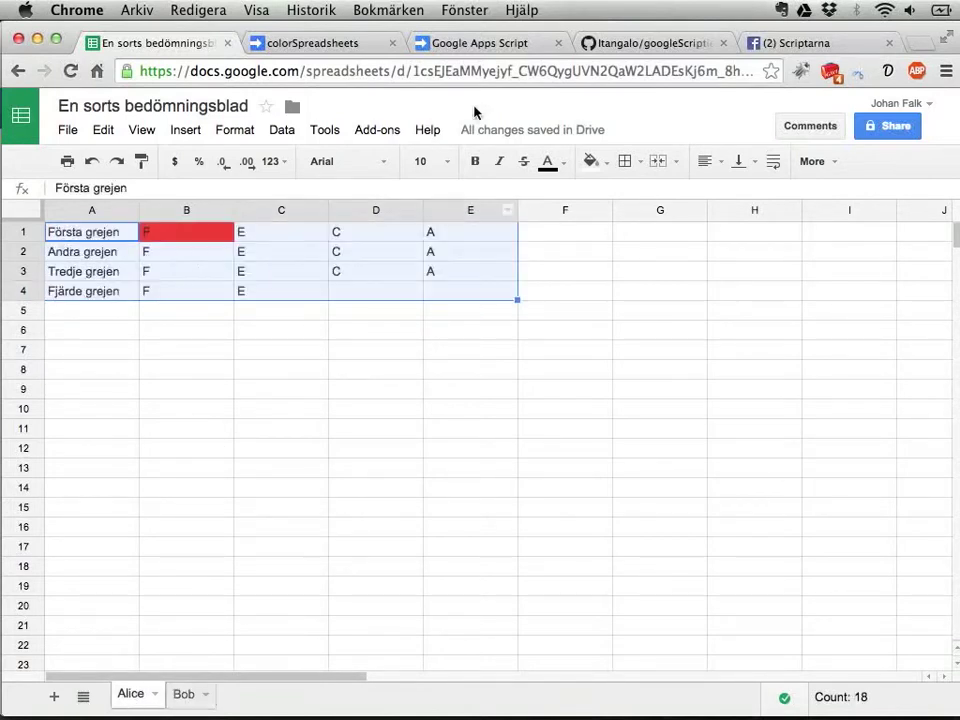
click(480, 45)
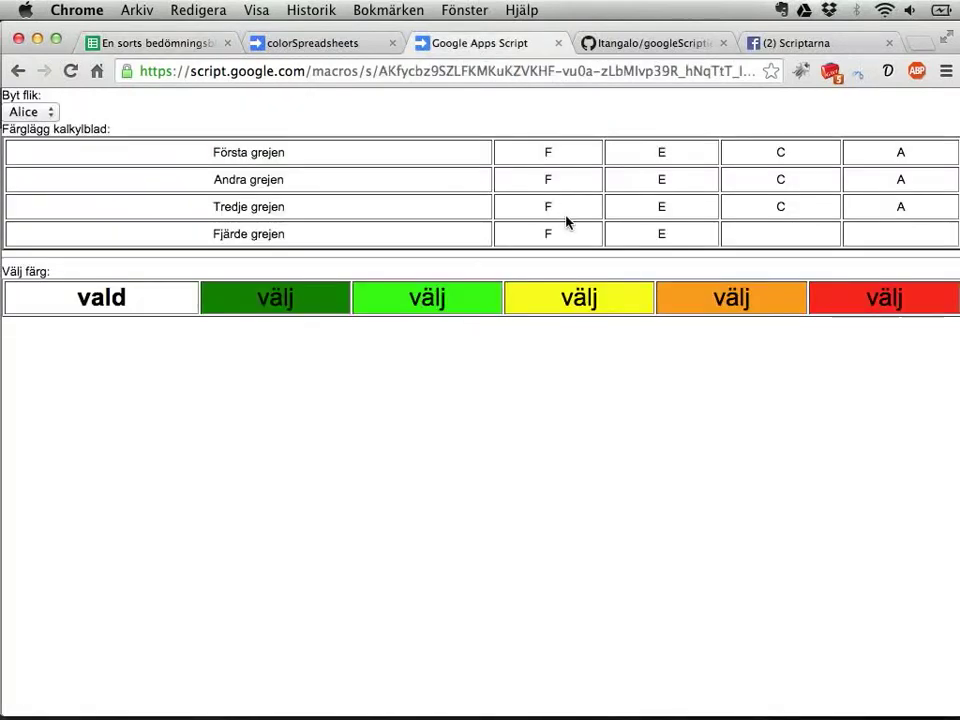
- Reload the web app and paint Andra grejen's E and C green and Tredje grejen's E yellow
key(super+r)
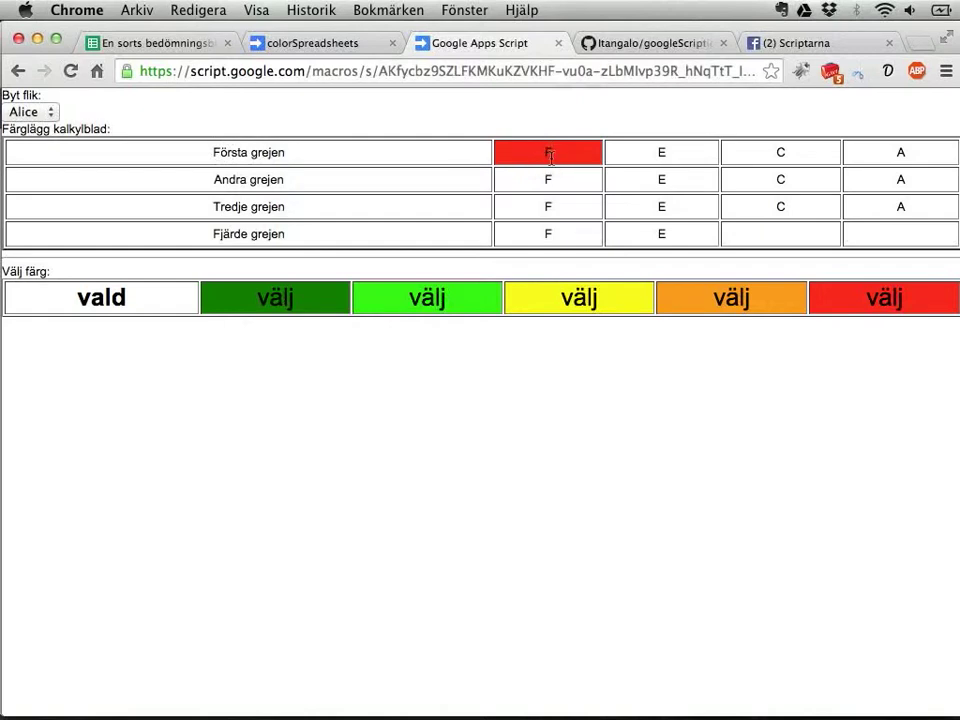
click(422, 305)
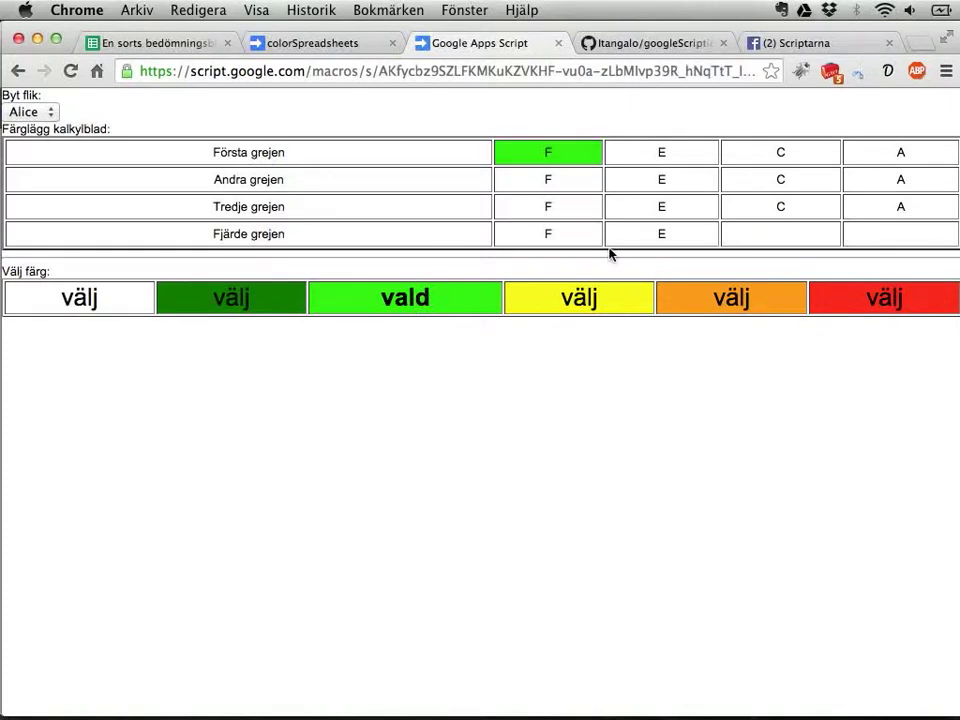
click(780, 180)
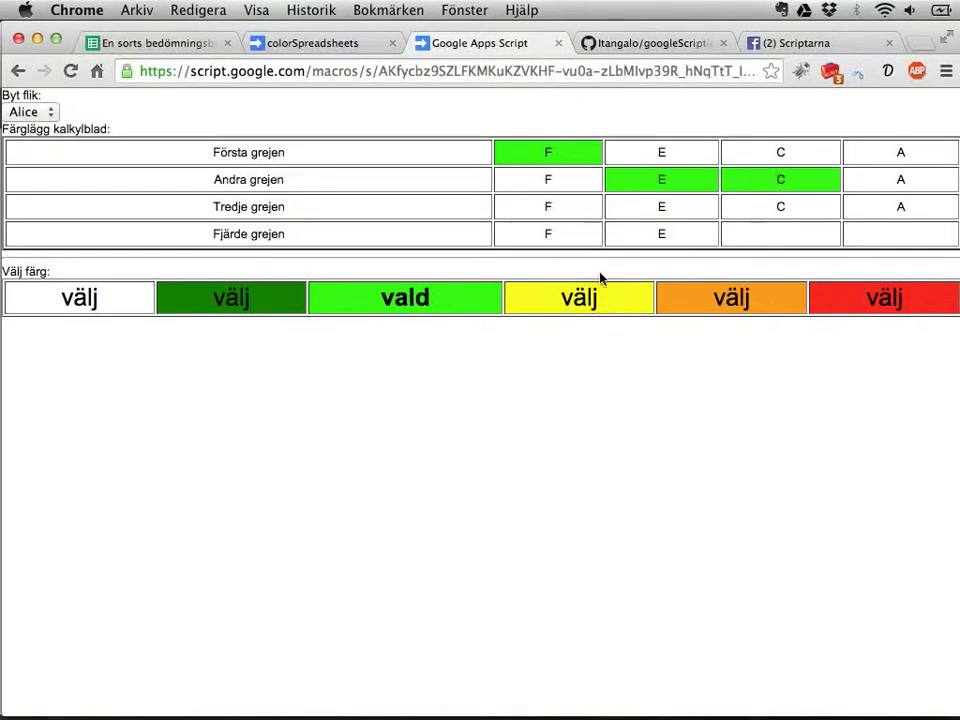
click(578, 303)
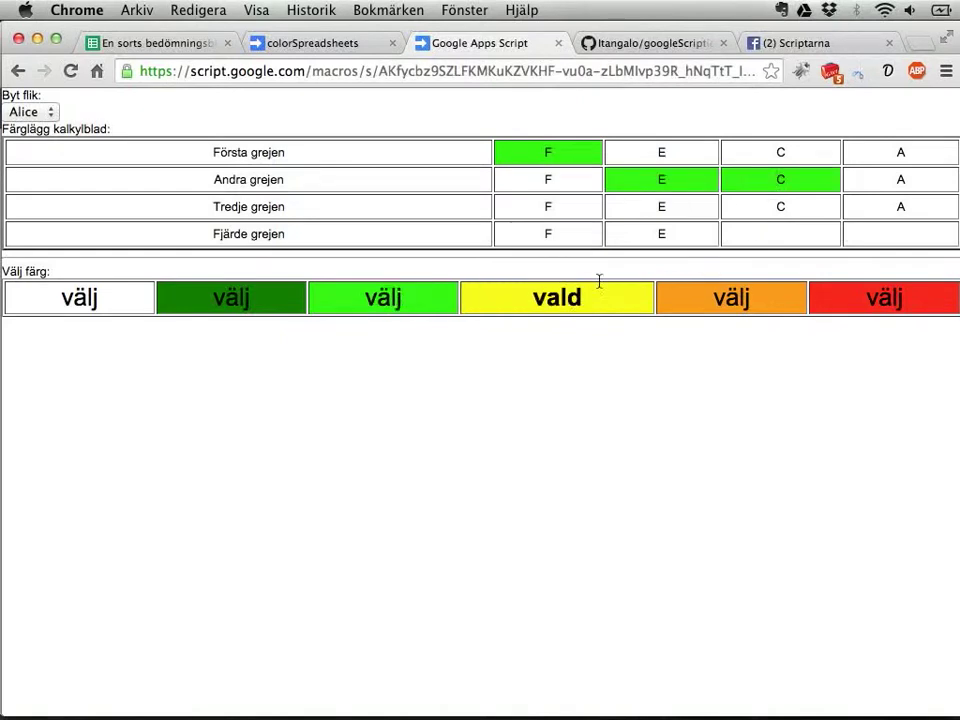
click(661, 206)
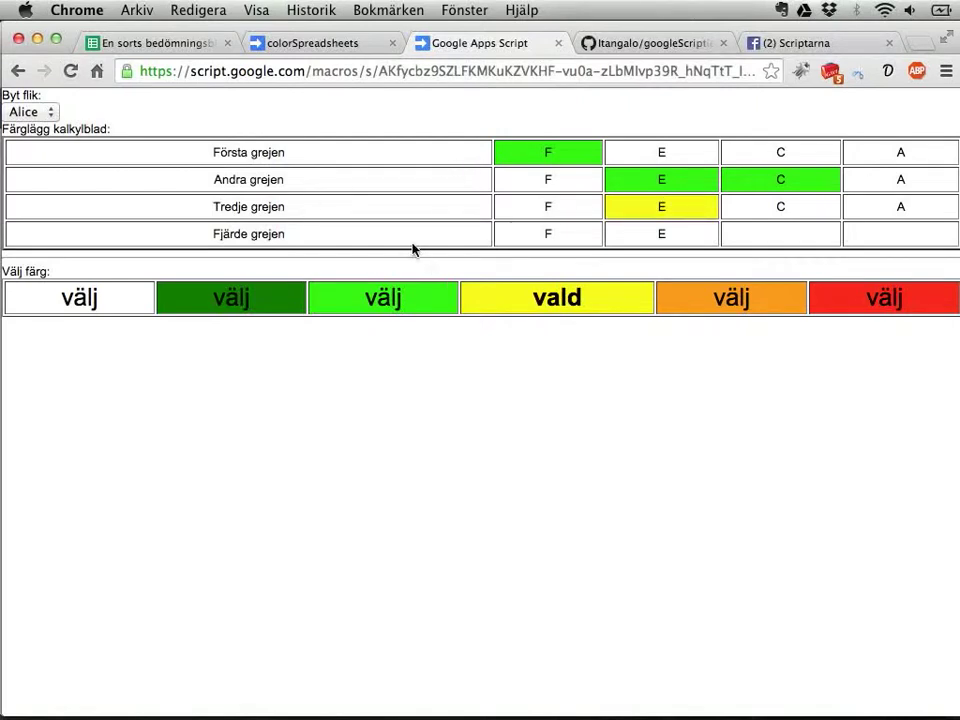
click(900, 237)
click(42, 113)
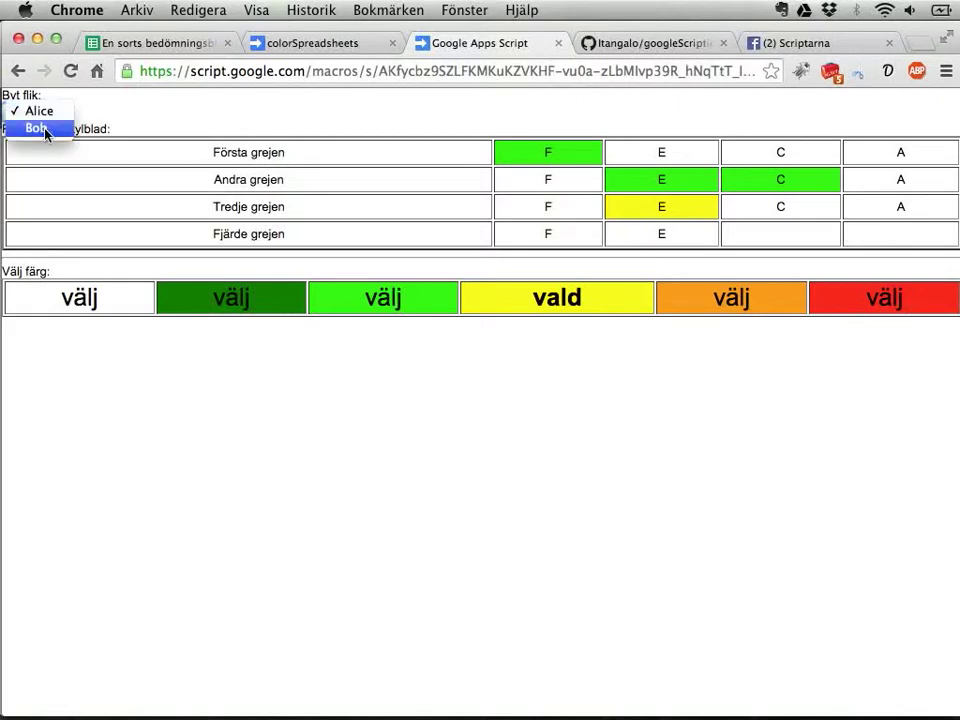
- Show Bob's sheet in the web app, paint Tvätta light green, then clear it back to white
click(45, 133)
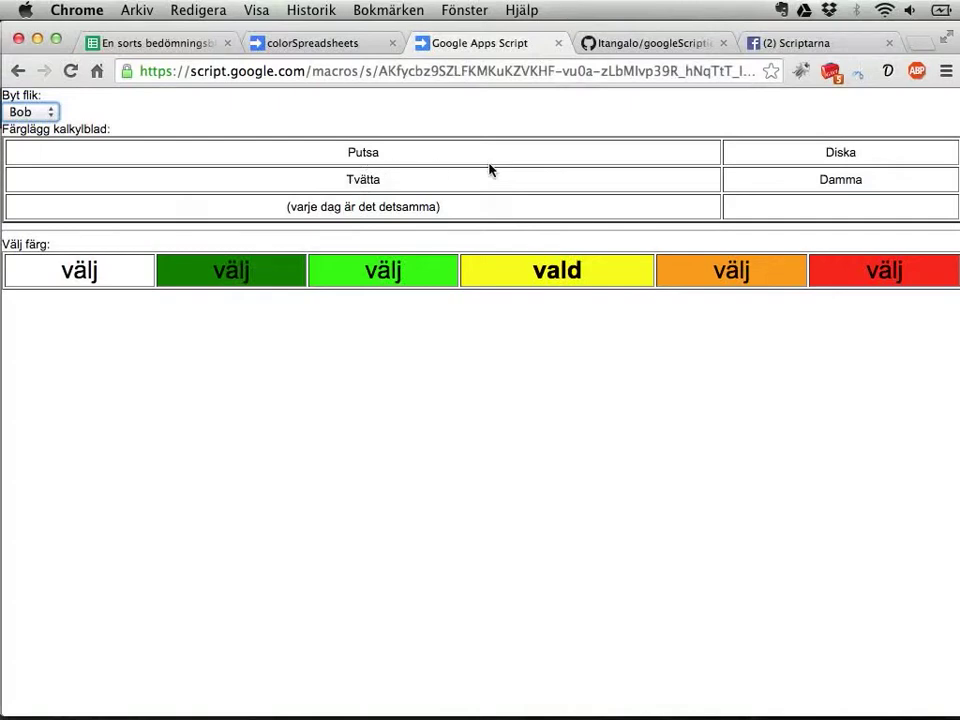
click(386, 279)
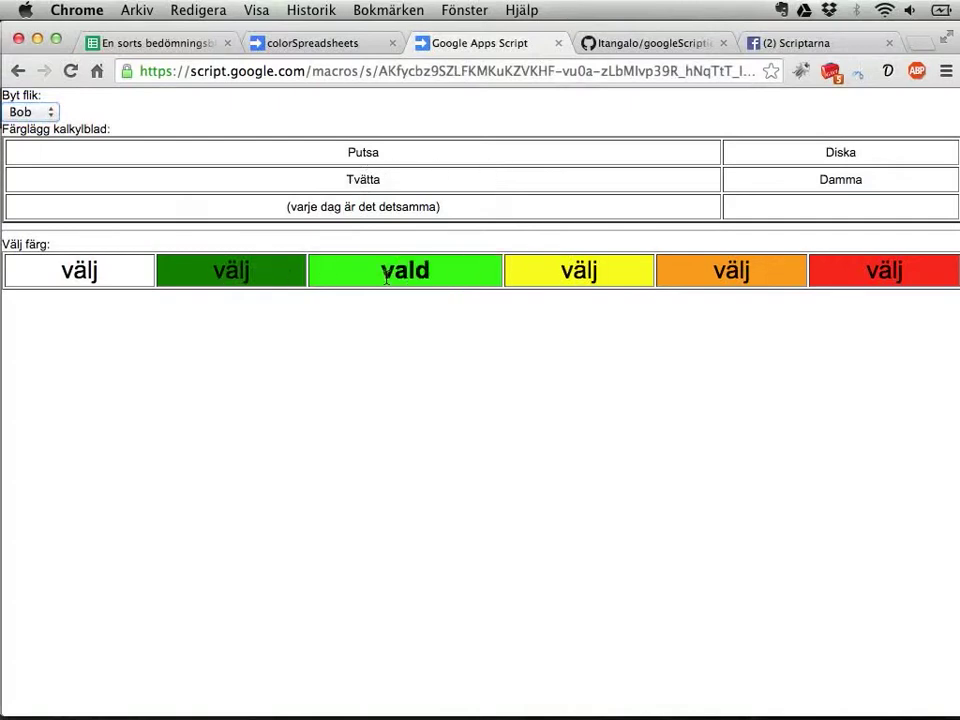
click(358, 179)
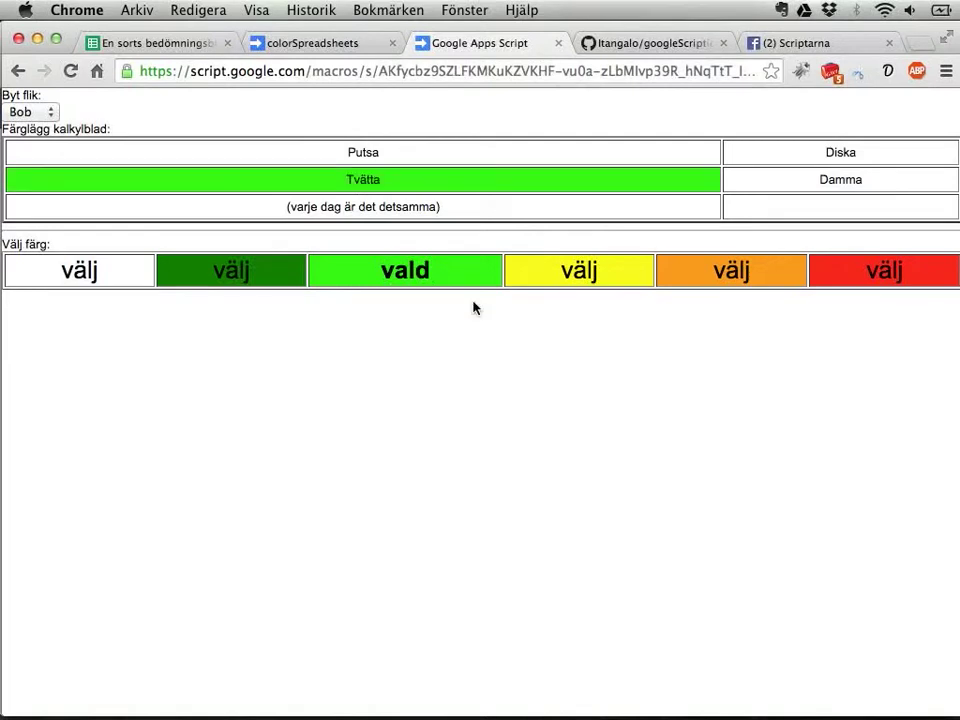
click(95, 279)
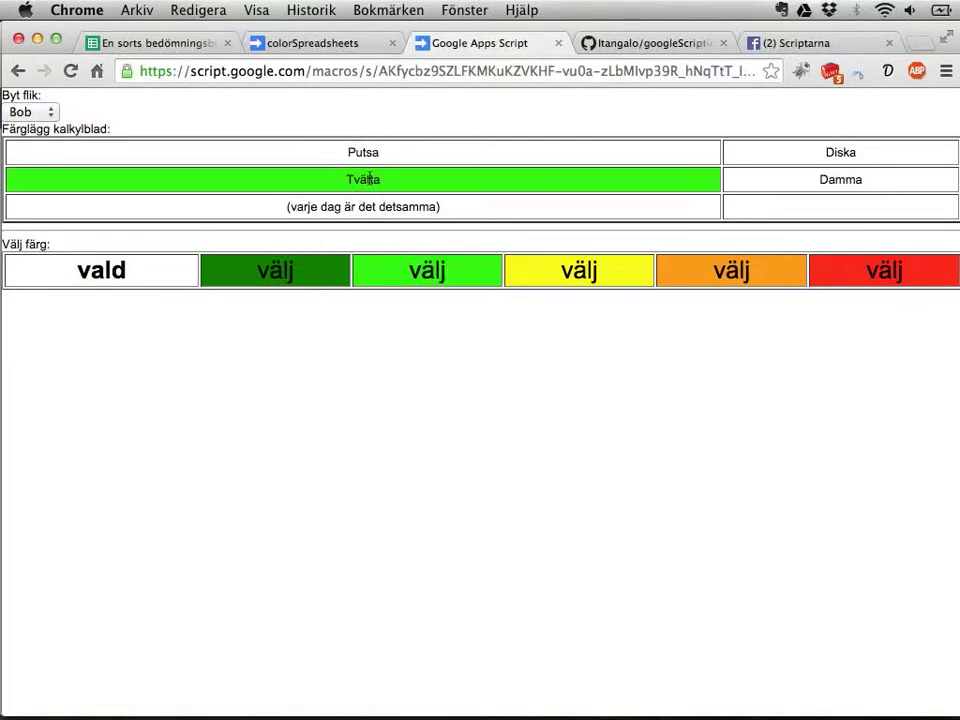
click(369, 179)
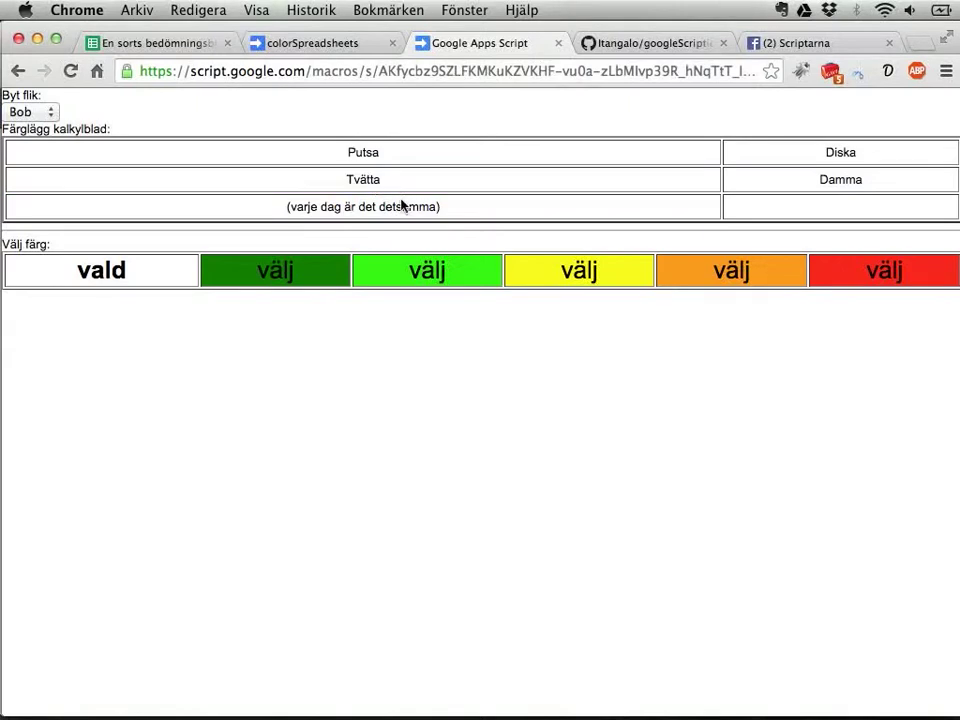
- Paint the Damma cell orange and return to the grading spreadsheet
click(722, 272)
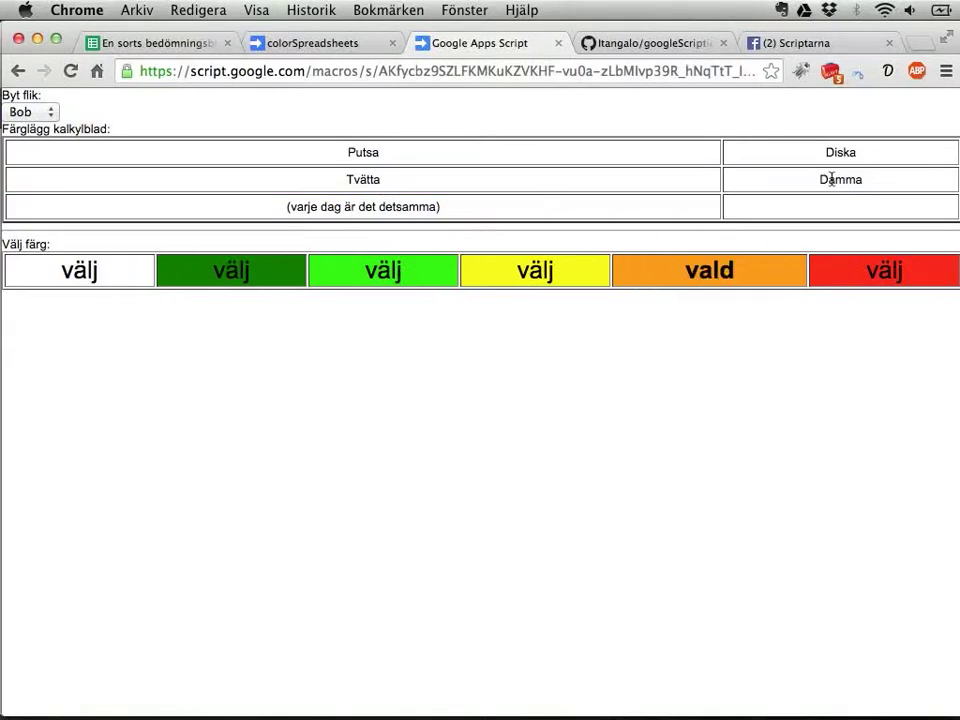
click(832, 180)
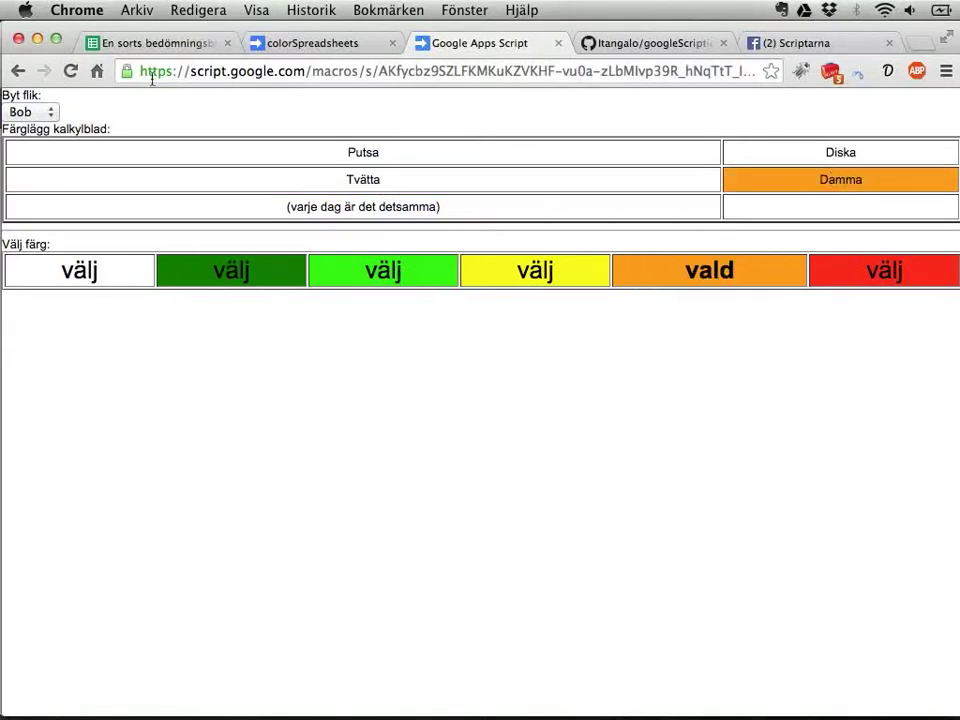
click(117, 47)
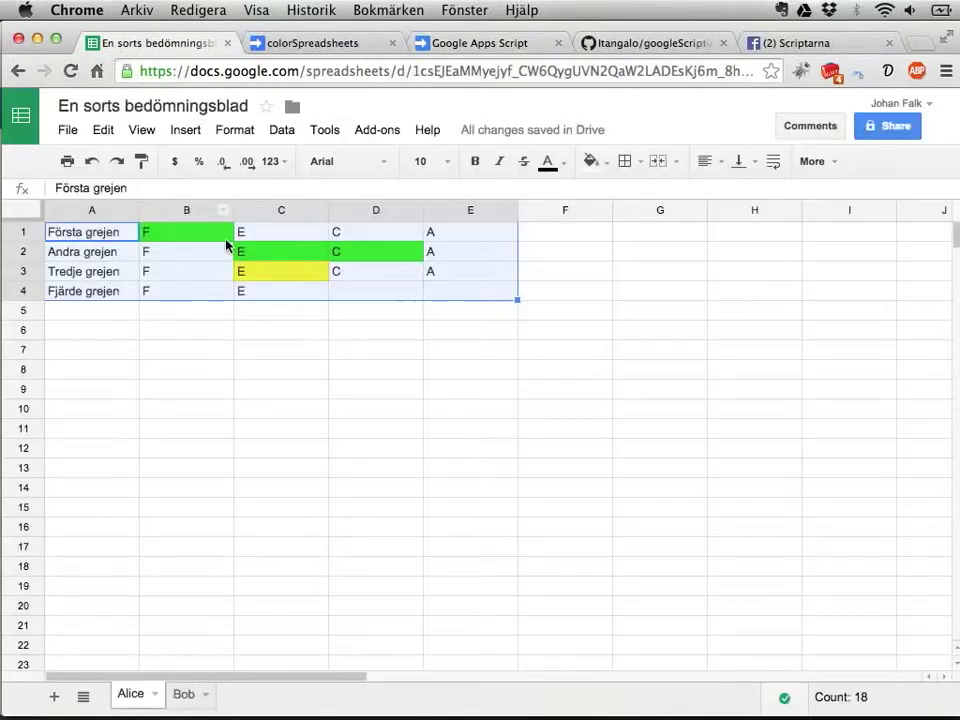
- Compare Damma's orange fill between Bob's sheet in the spreadsheet and the web app
click(190, 273)
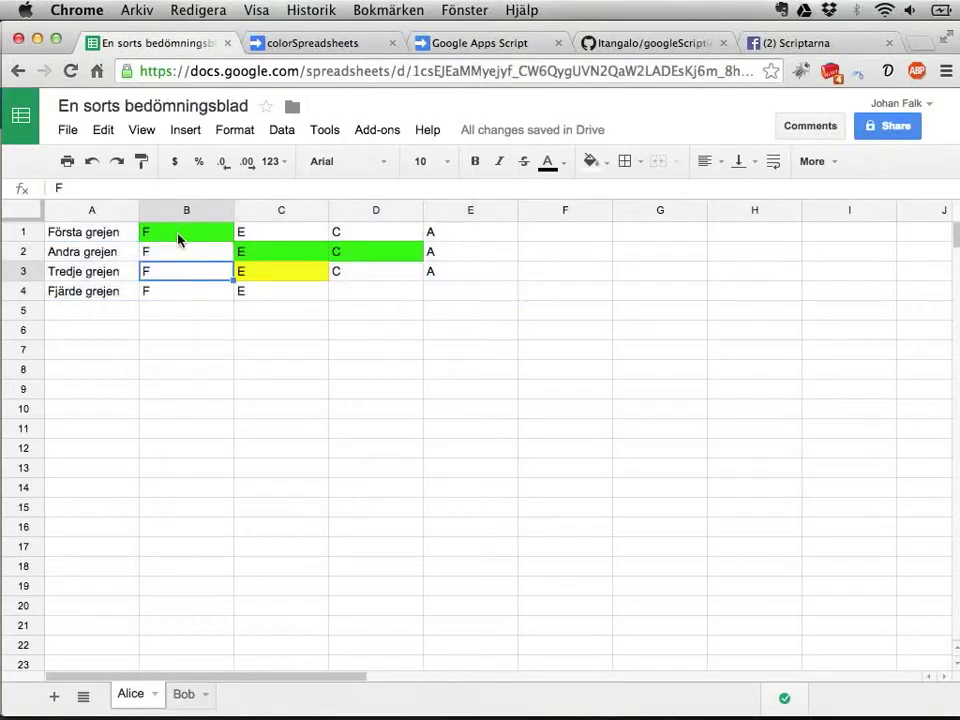
click(184, 694)
click(136, 273)
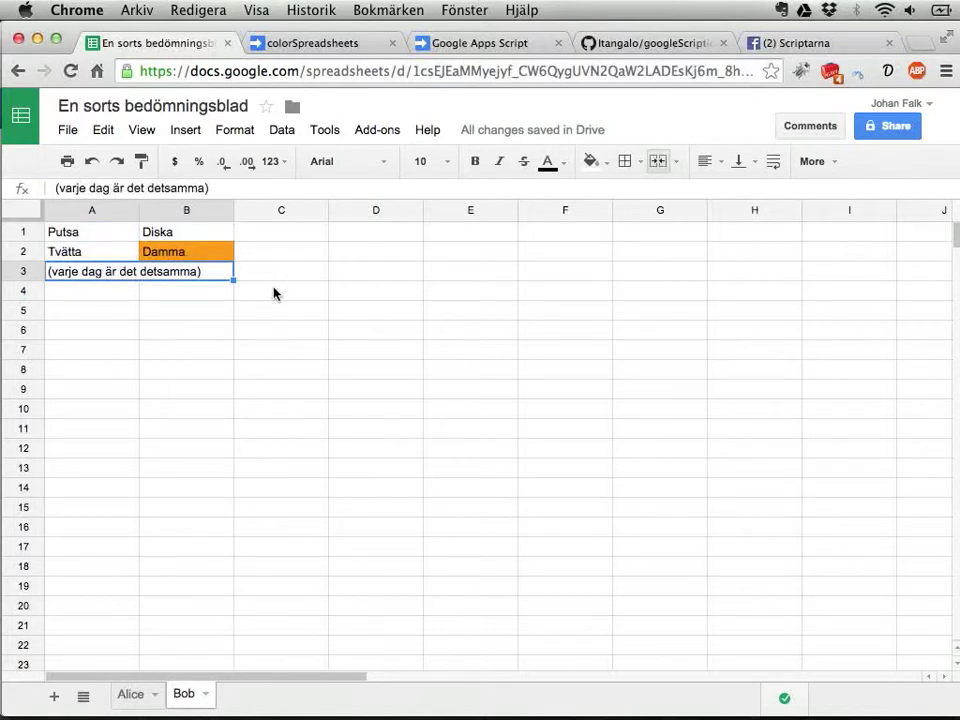
click(474, 44)
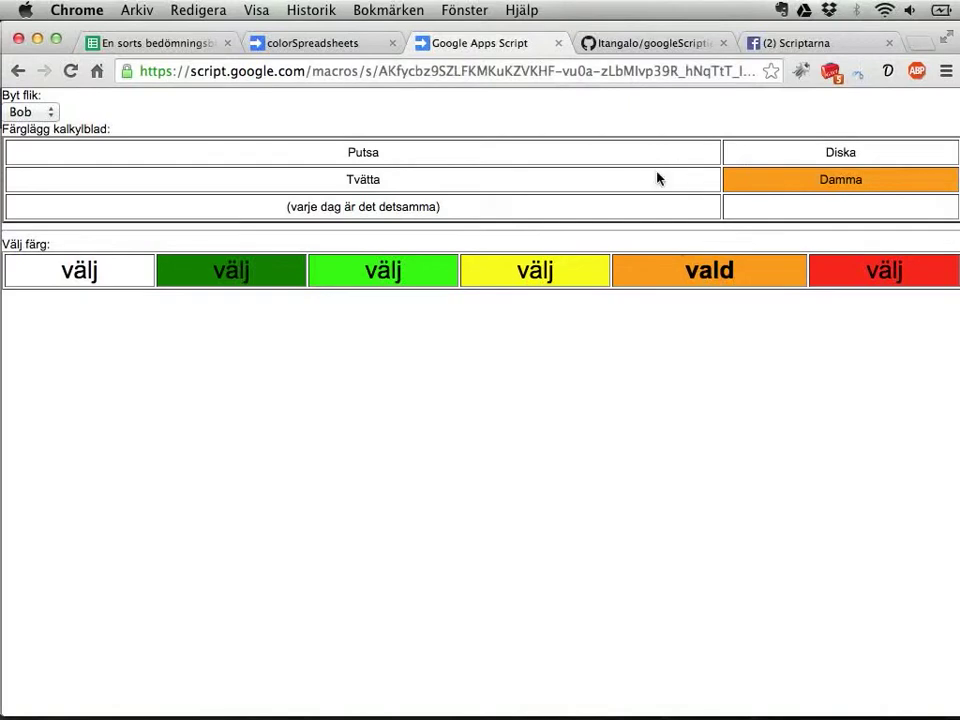
click(100, 44)
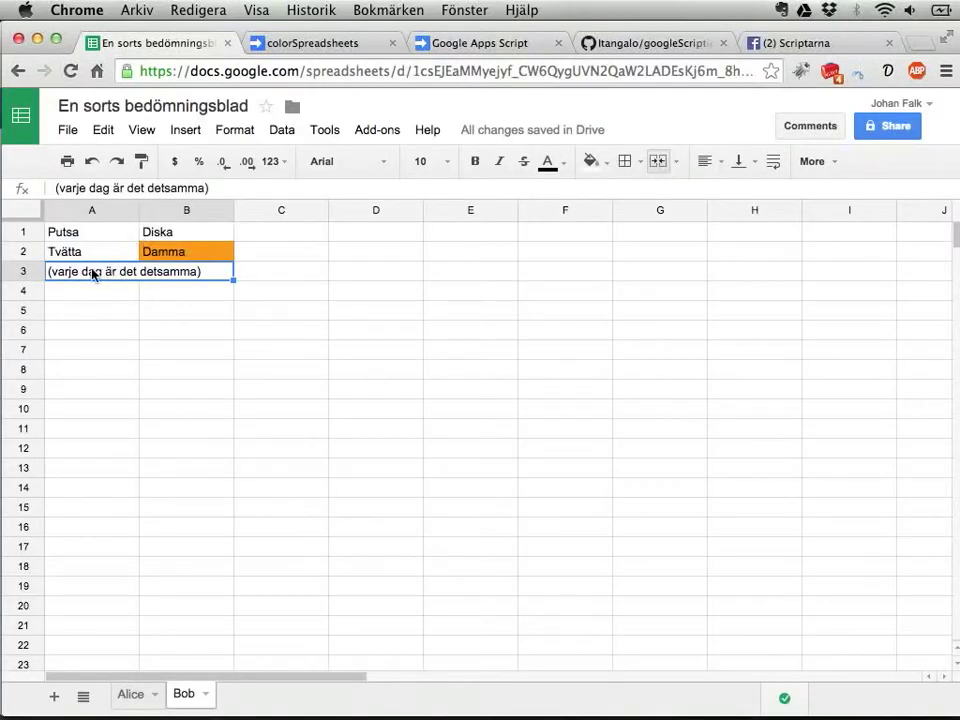
click(440, 43)
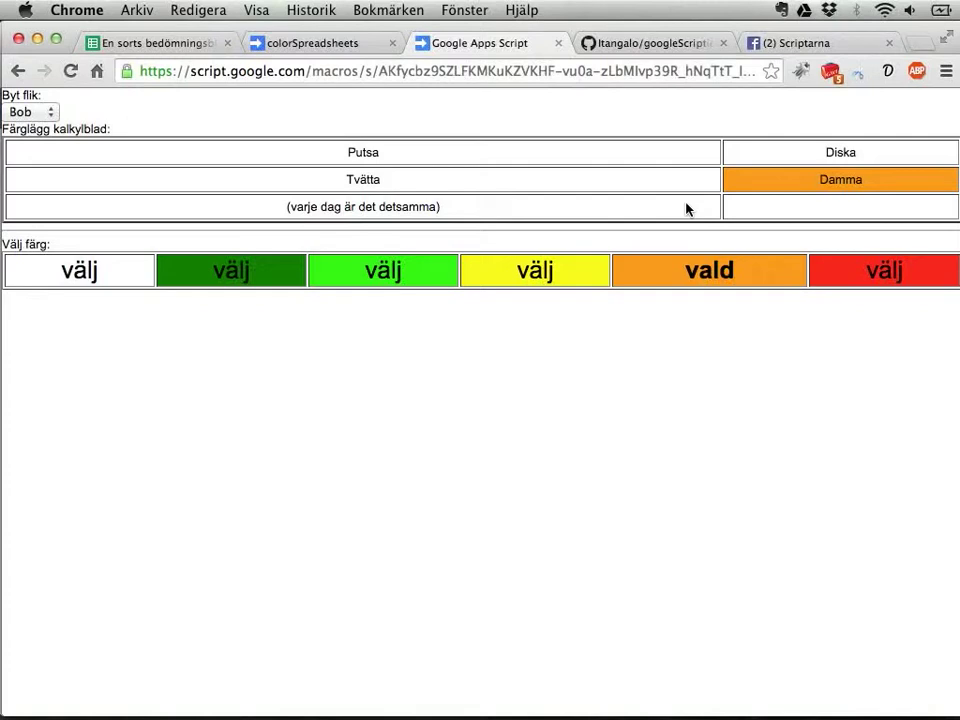
- Remove tree/master from the googleScripties URL to load the repository's main page and its file list
click(616, 46)
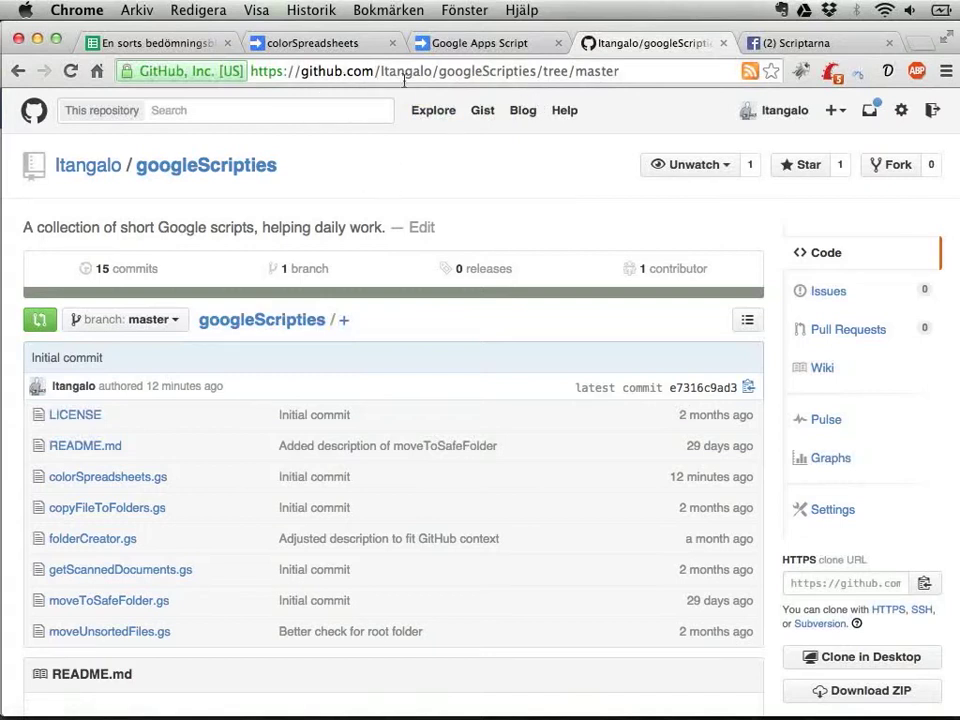
drag(300, 71, 463, 71)
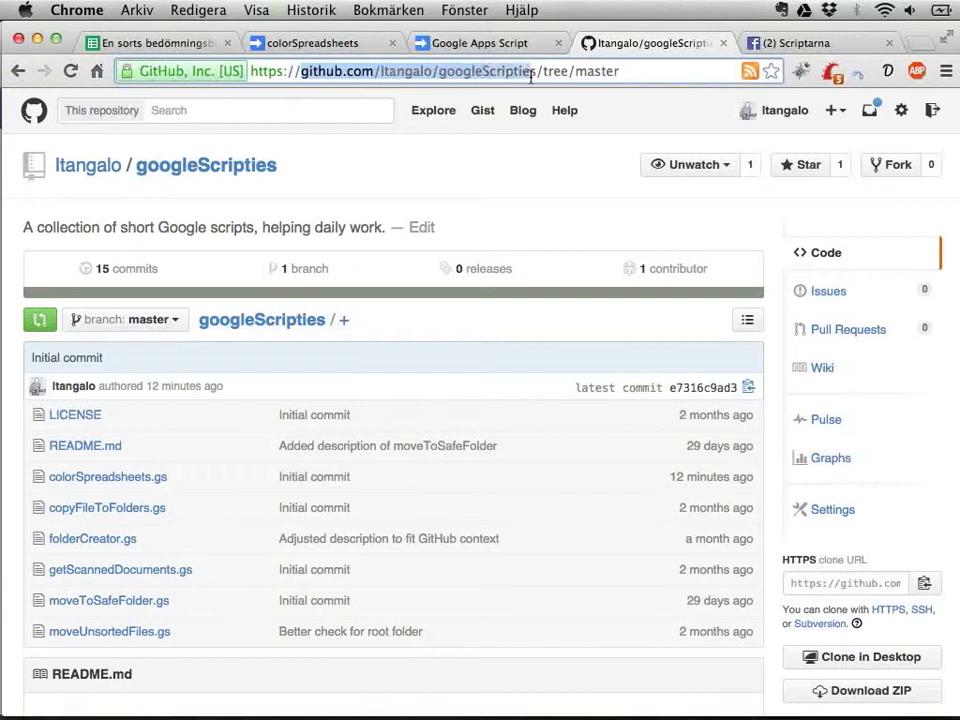
drag(463, 71, 544, 71)
key(Right)
key(shift+End)
key(BackSpace)
key(Return)
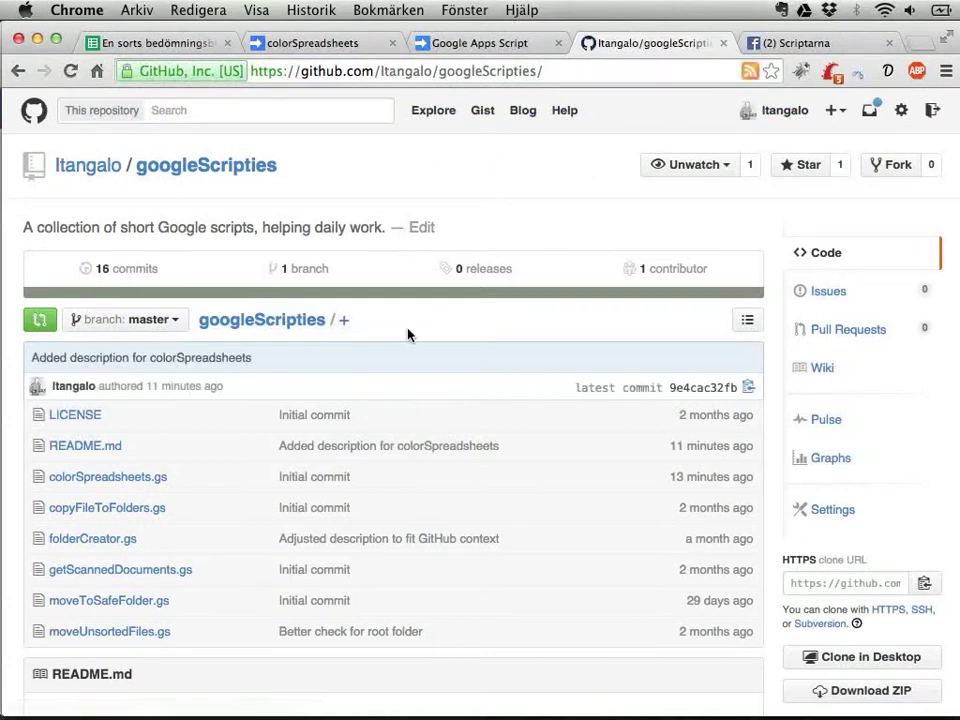
scroll(310, 459, down, 1)
scroll(310, 459, down, 3)
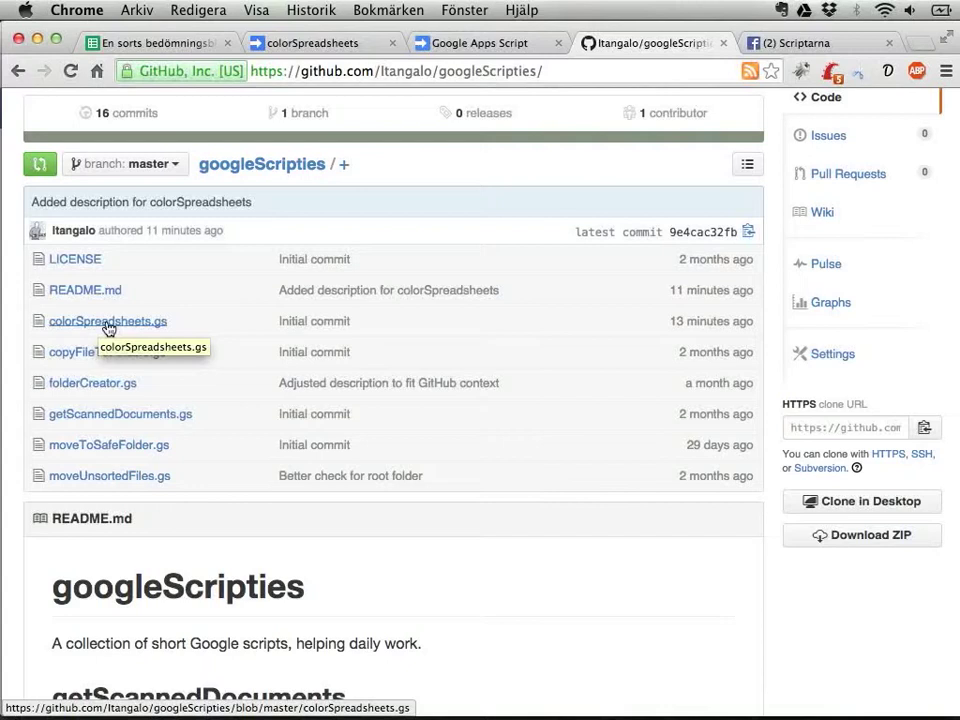
- Open colorSpreadsheets.gs, read its code down to the end and back up, then open a new tab
click(108, 329)
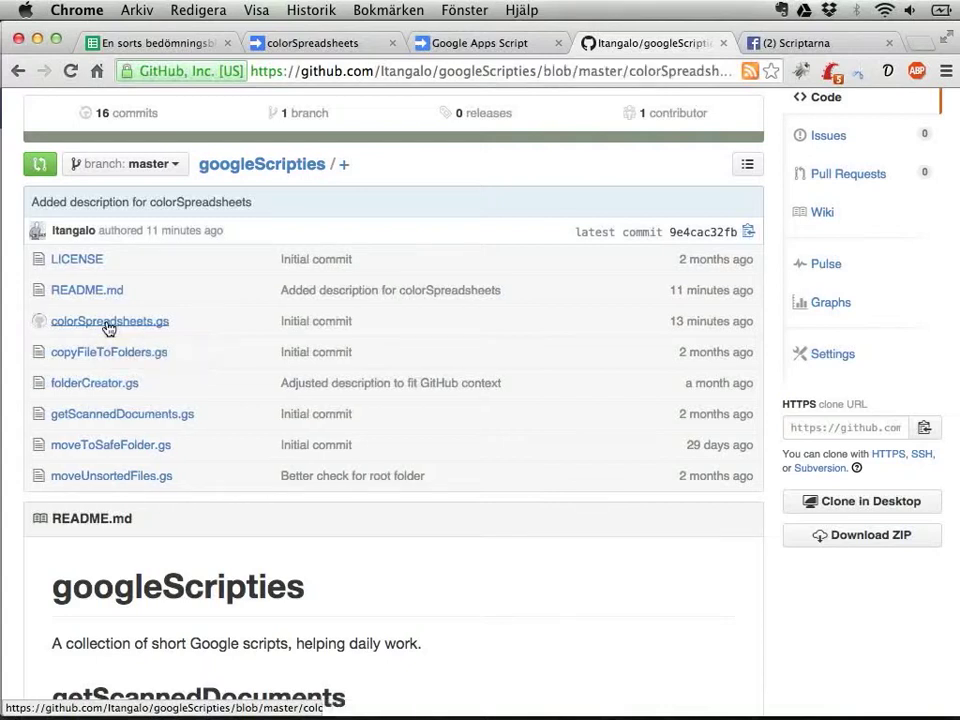
scroll(270, 372, down, 3)
scroll(270, 372, down, 3)
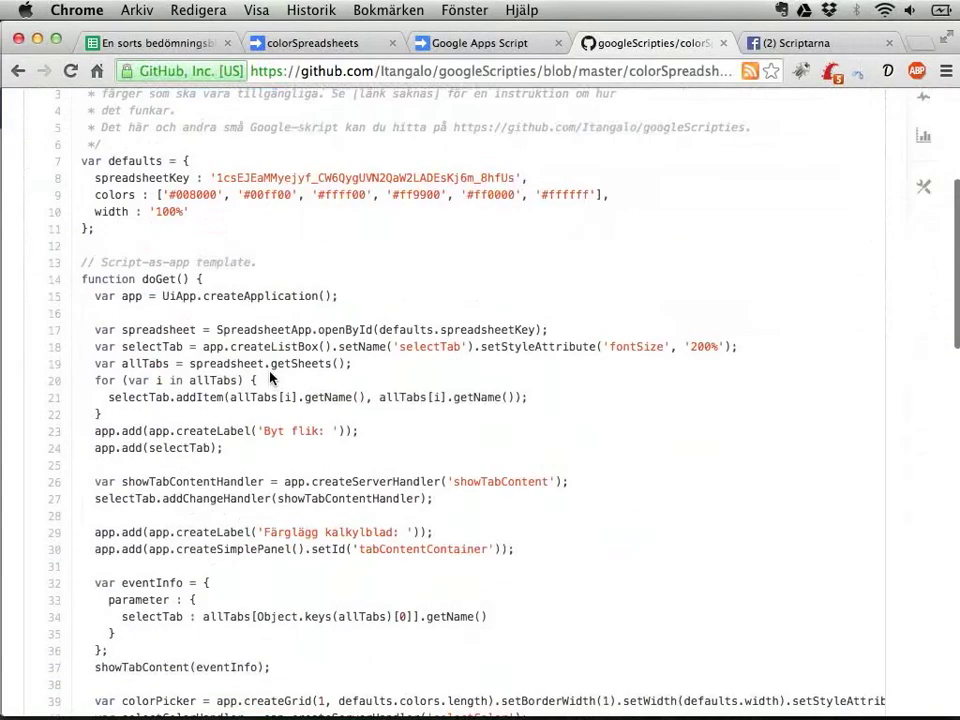
scroll(270, 372, down, 4)
scroll(270, 372, down, 4)
scroll(270, 372, down, 3)
scroll(270, 372, down, 3)
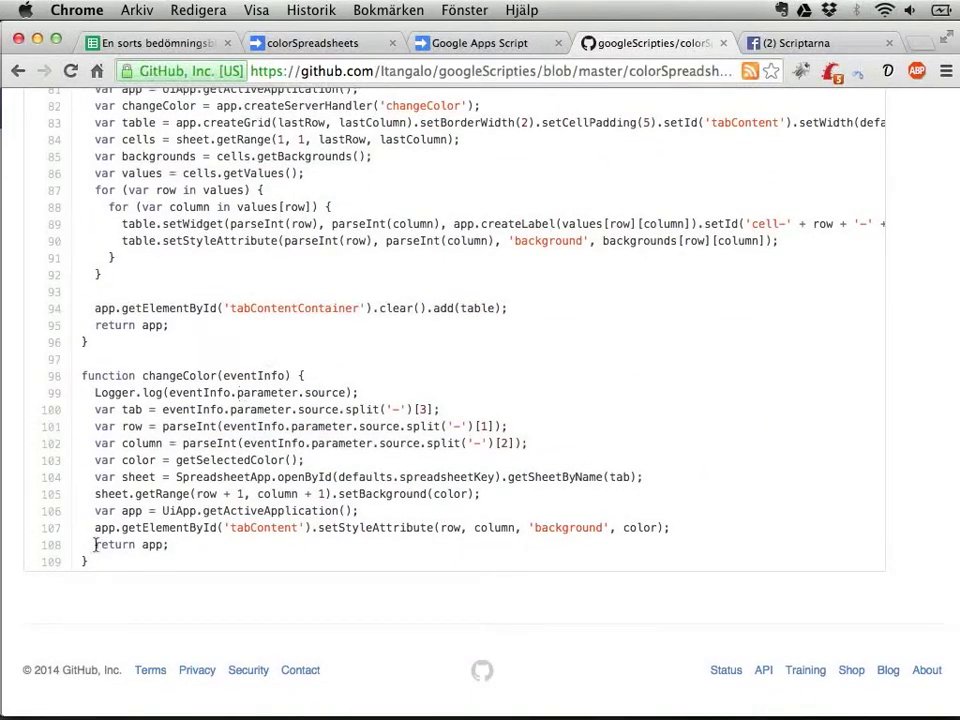
scroll(137, 572, up, 15)
scroll(137, 572, up, 5)
scroll(137, 572, up, 3)
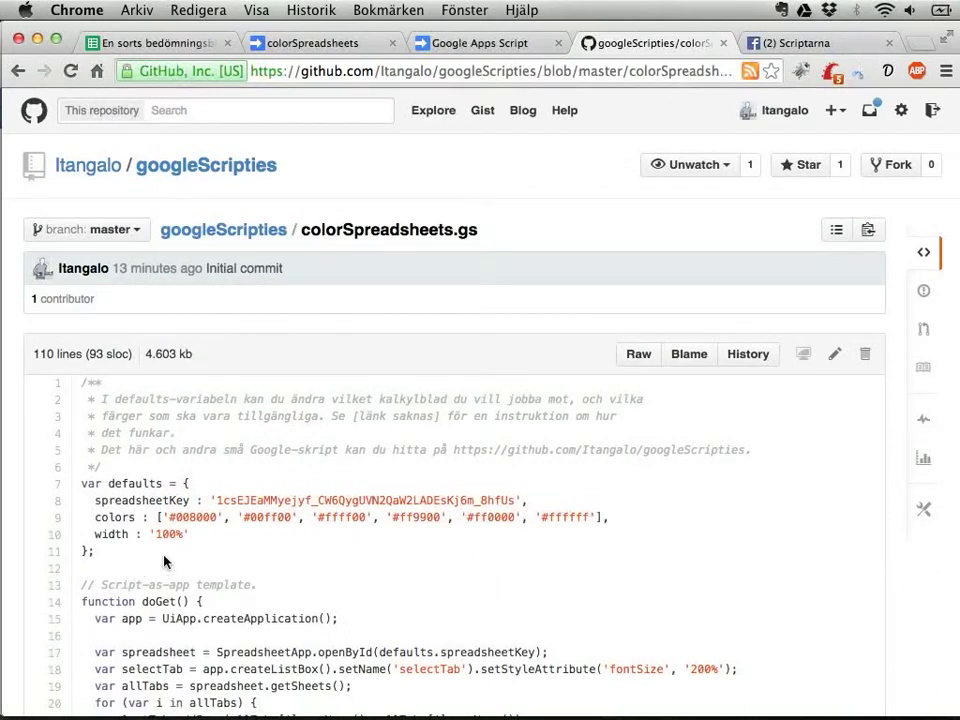
key(super+t)
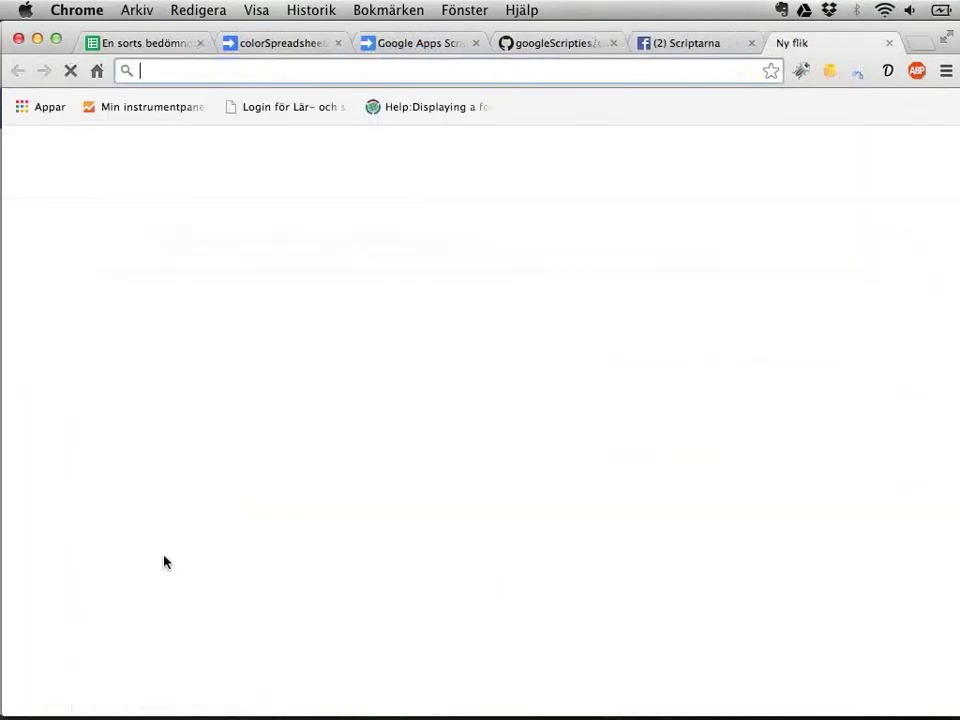
- Go to Google Drive and create a new Google Apps Script project via NEW > More
text(dr)
key(Return)
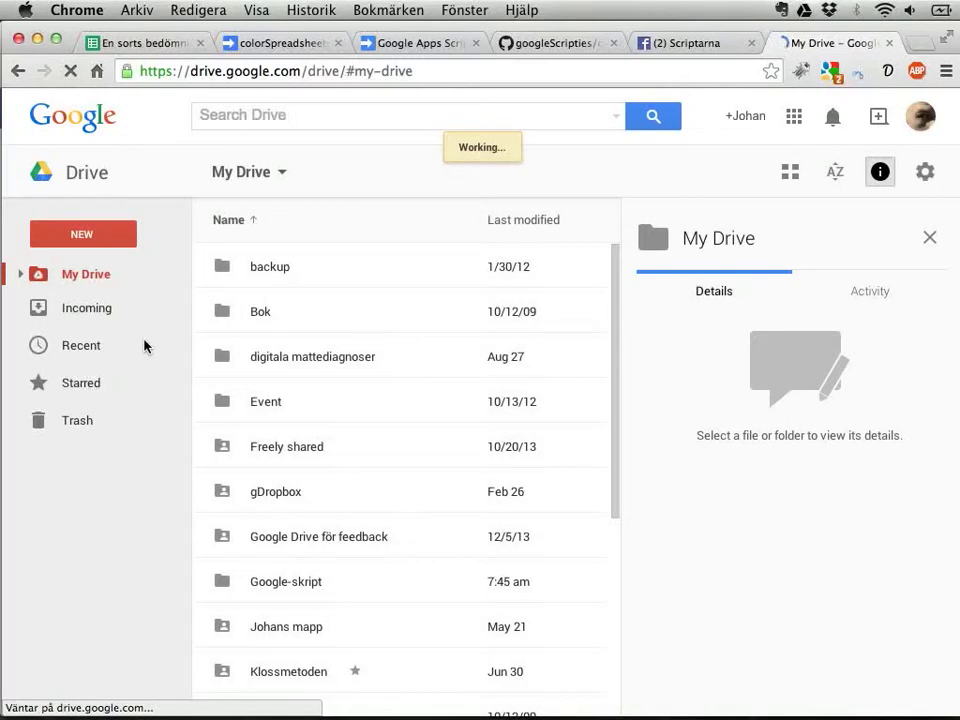
click(84, 236)
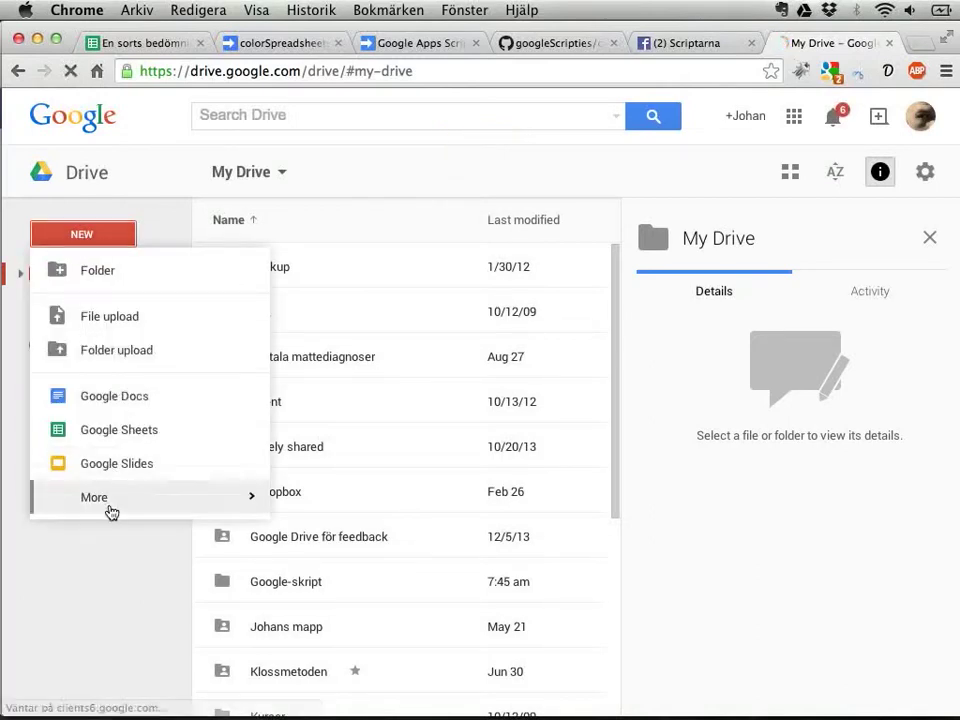
mouse_move(106, 505)
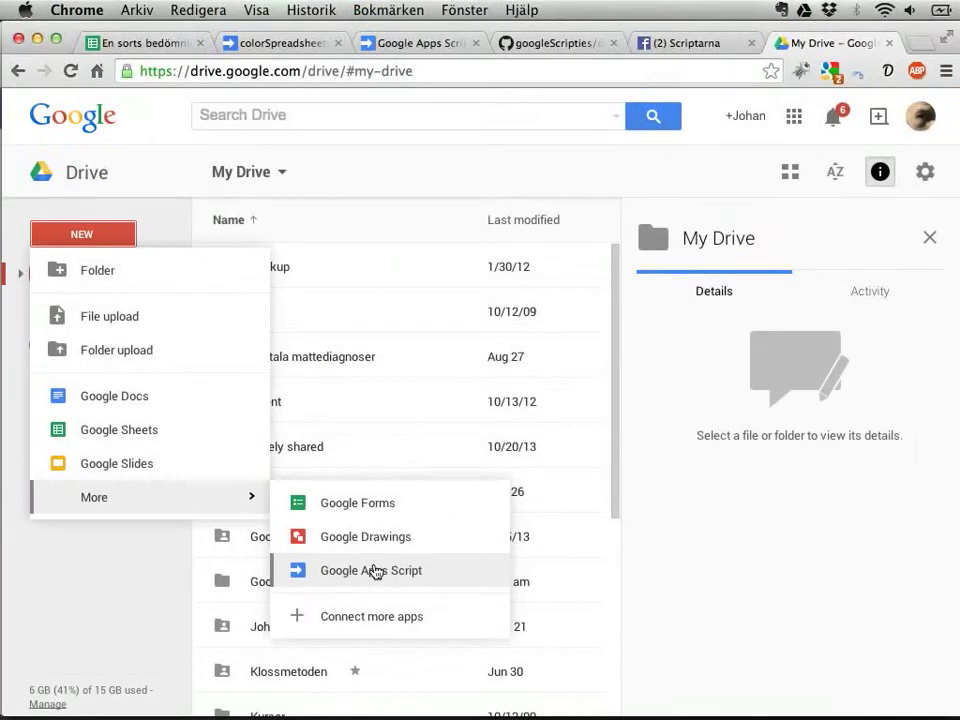
click(375, 571)
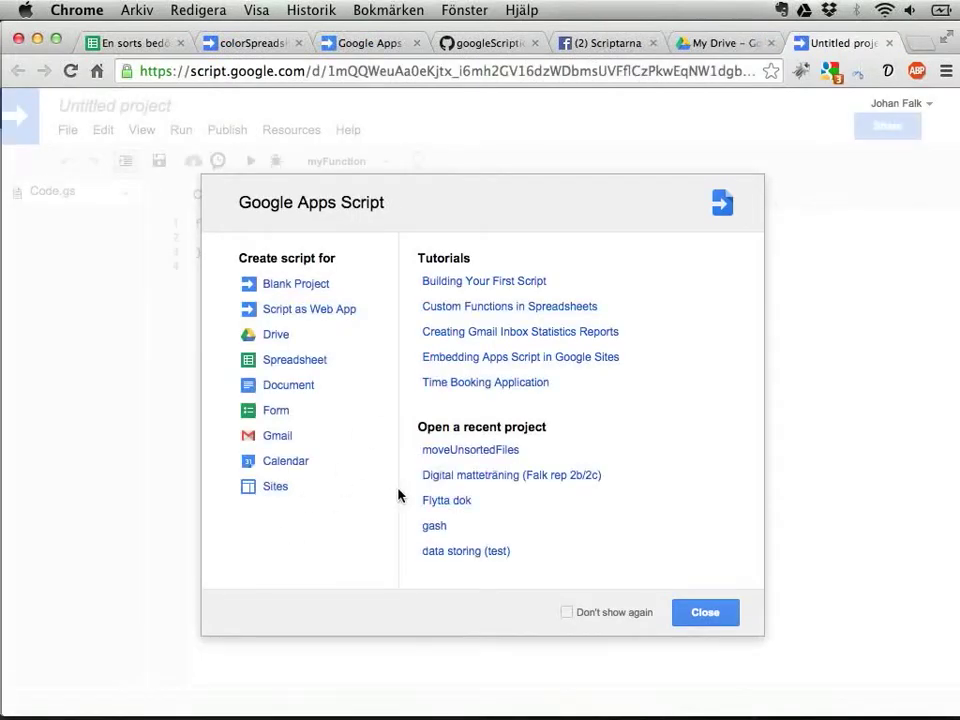
- Choose Blank Project to get a Code.gs file with an empty myFunction
click(310, 288)
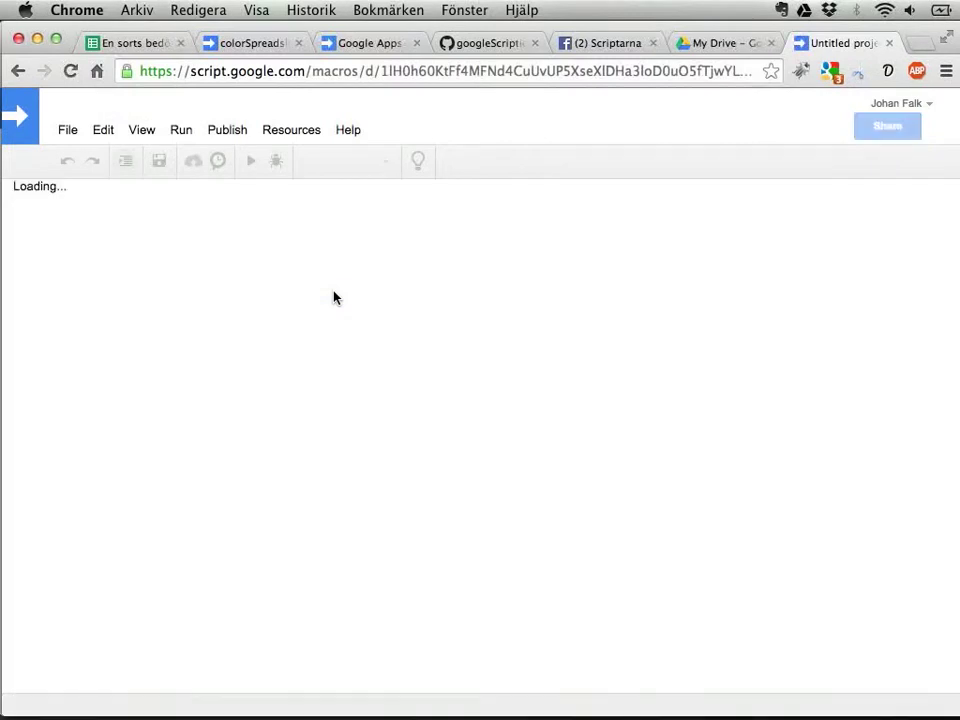
- Open GitHub's raw colorSpreadsheets.gs, copy all of its code, and switch to the Untitled project
click(477, 45)
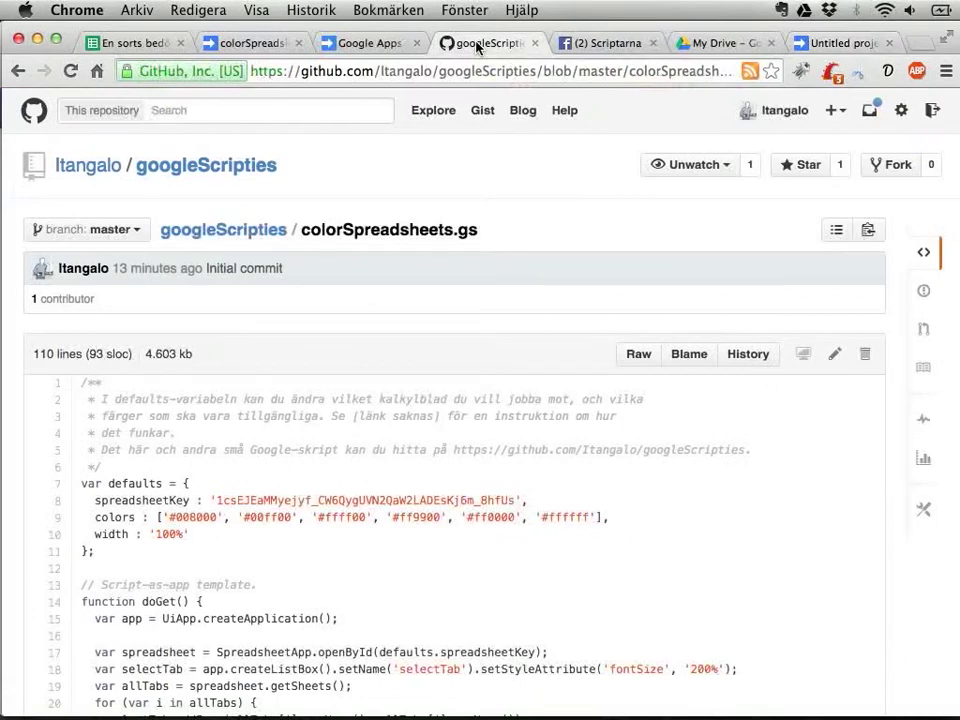
scroll(197, 444, down, 3)
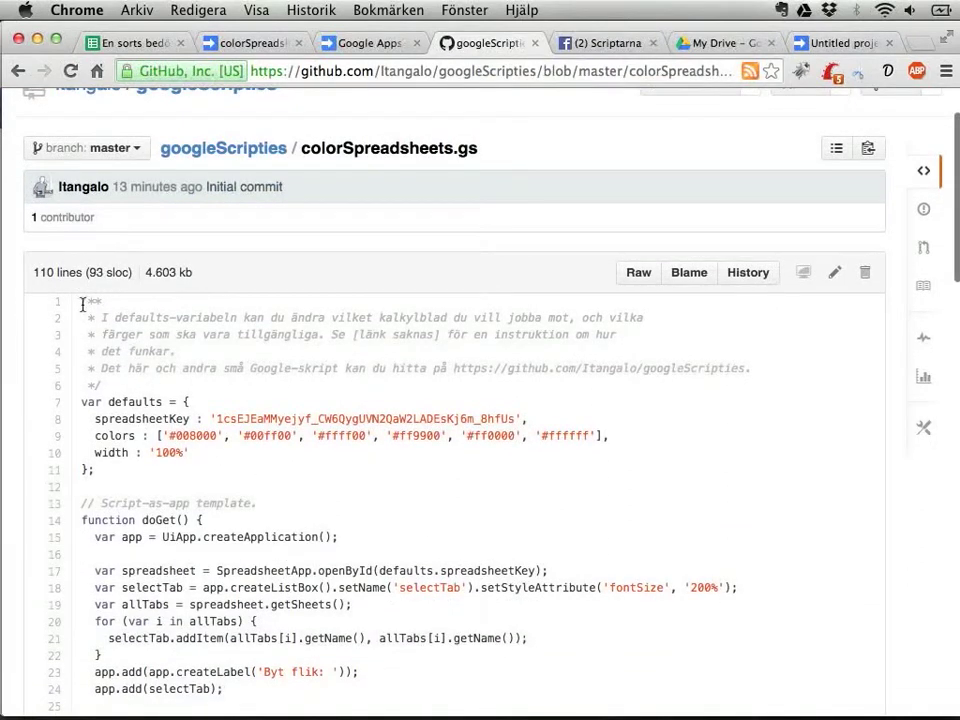
drag(81, 302, 148, 672)
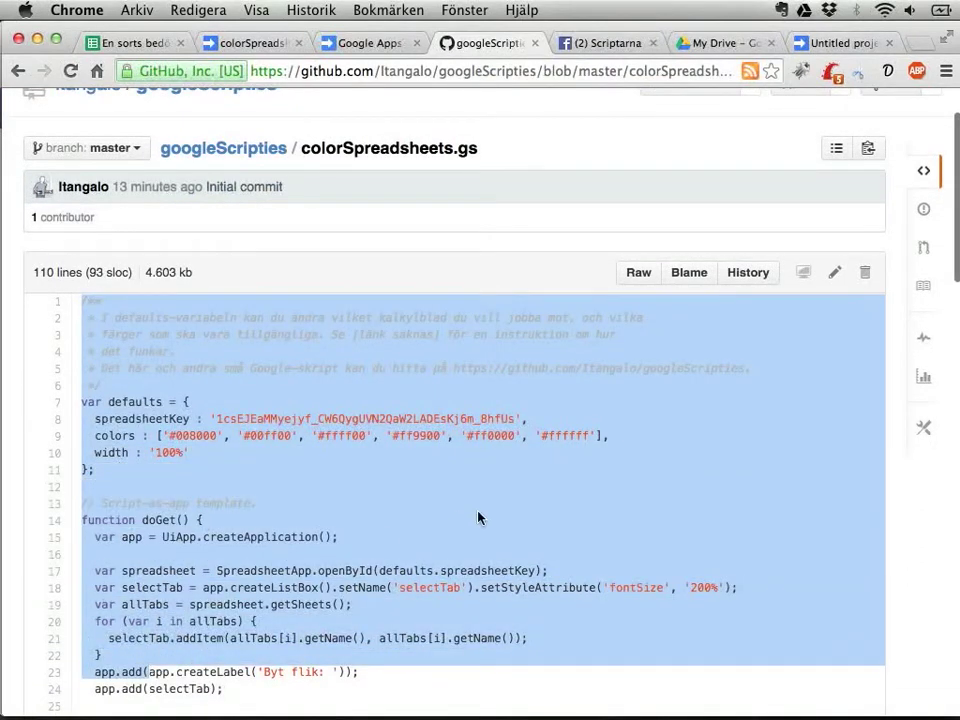
click(478, 516)
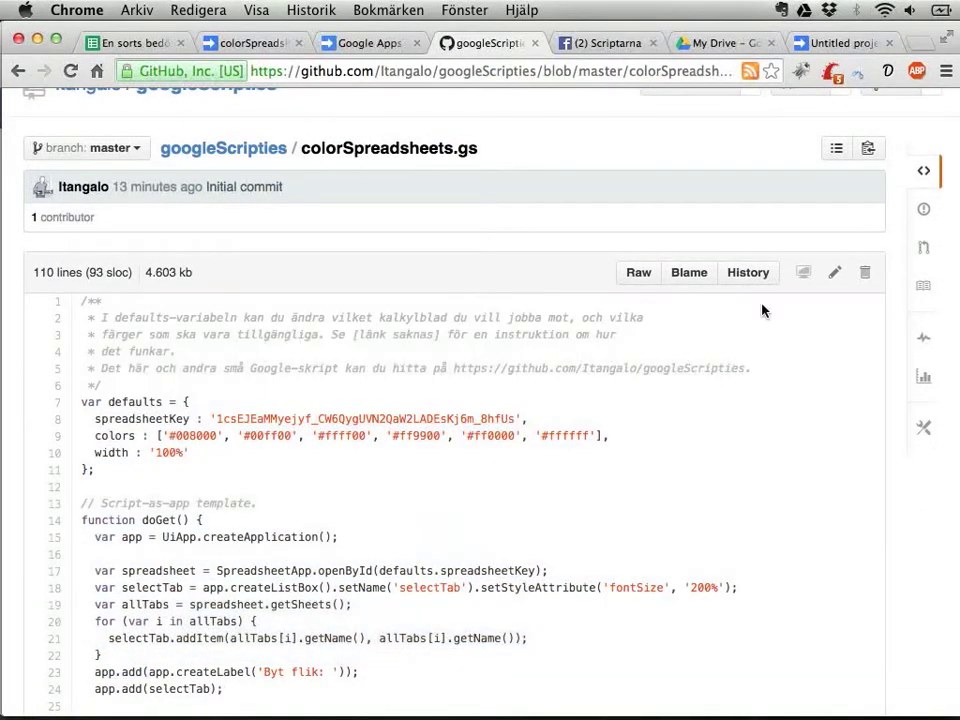
click(639, 273)
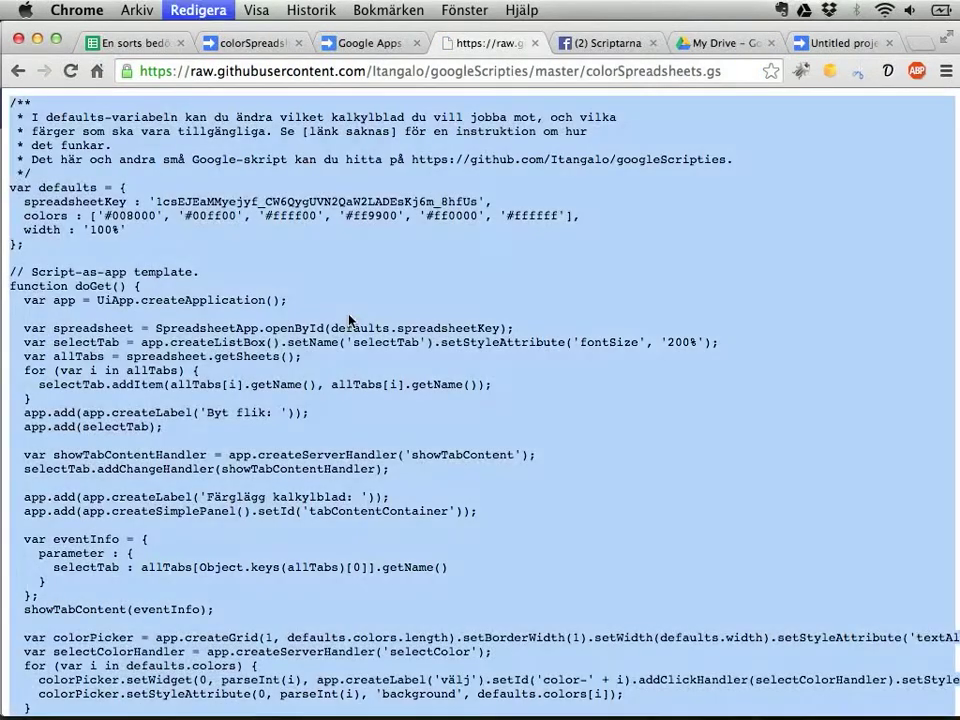
key(super+a)
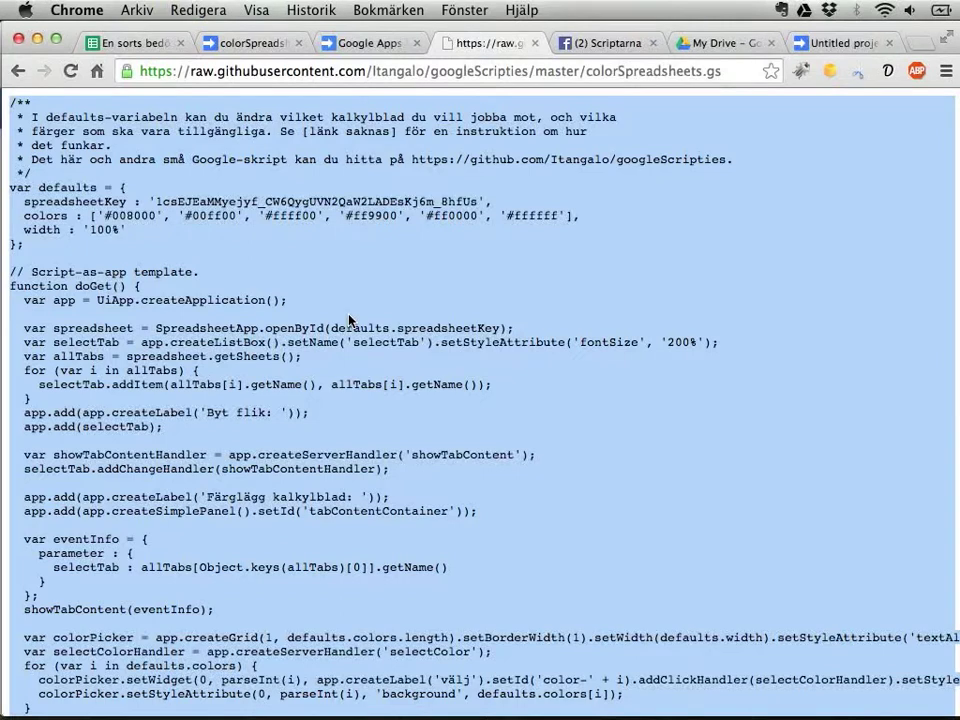
right_click(288, 247)
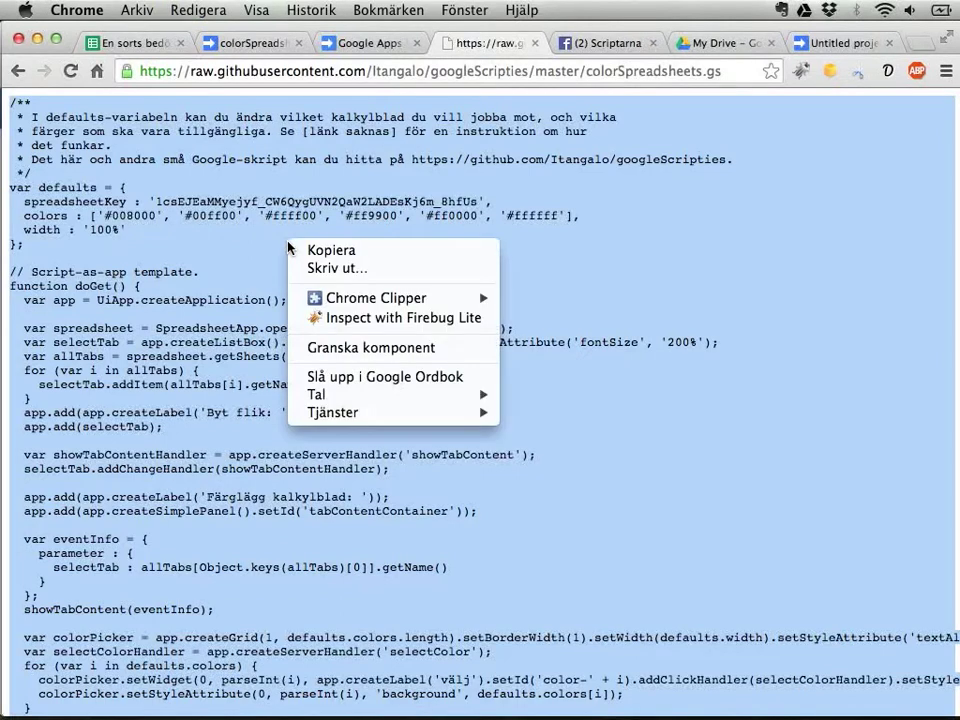
click(315, 250)
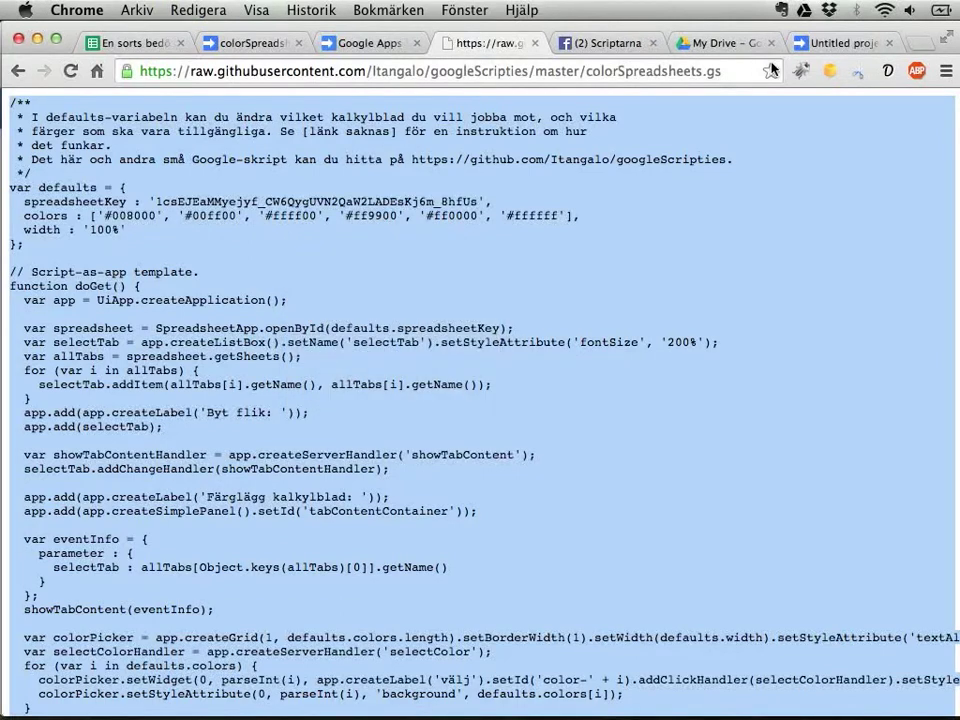
click(823, 47)
- Delete the placeholder myFunction in Code.gs and paste in the copied 109-line script
right_click(436, 310)
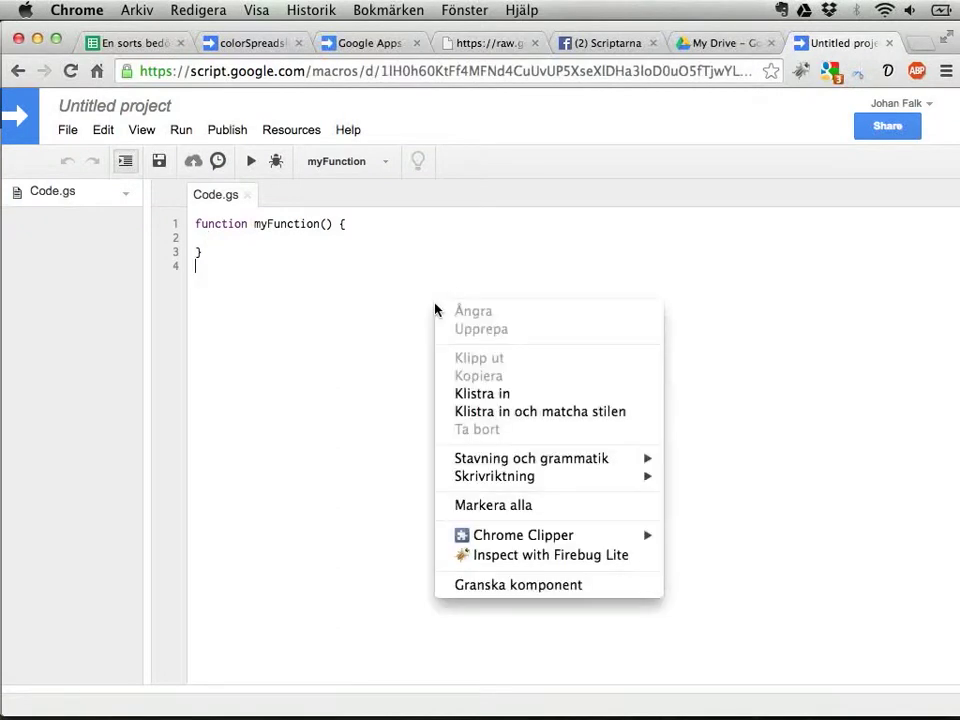
key(Escape)
key(super+v)
key(super+a)
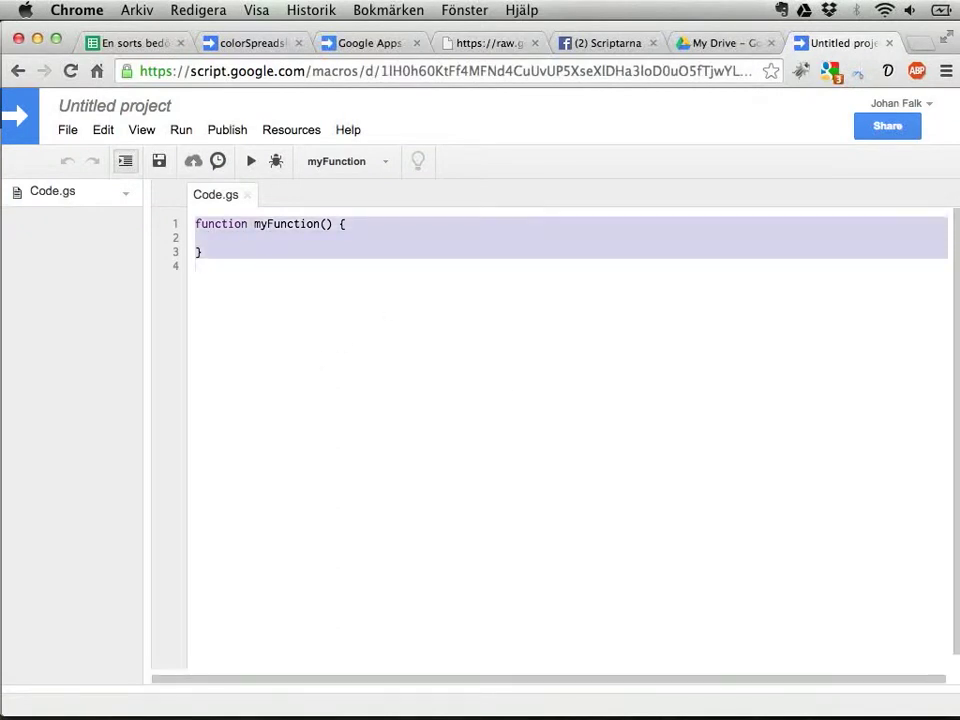
key(BackSpace)
right_click(287, 364)
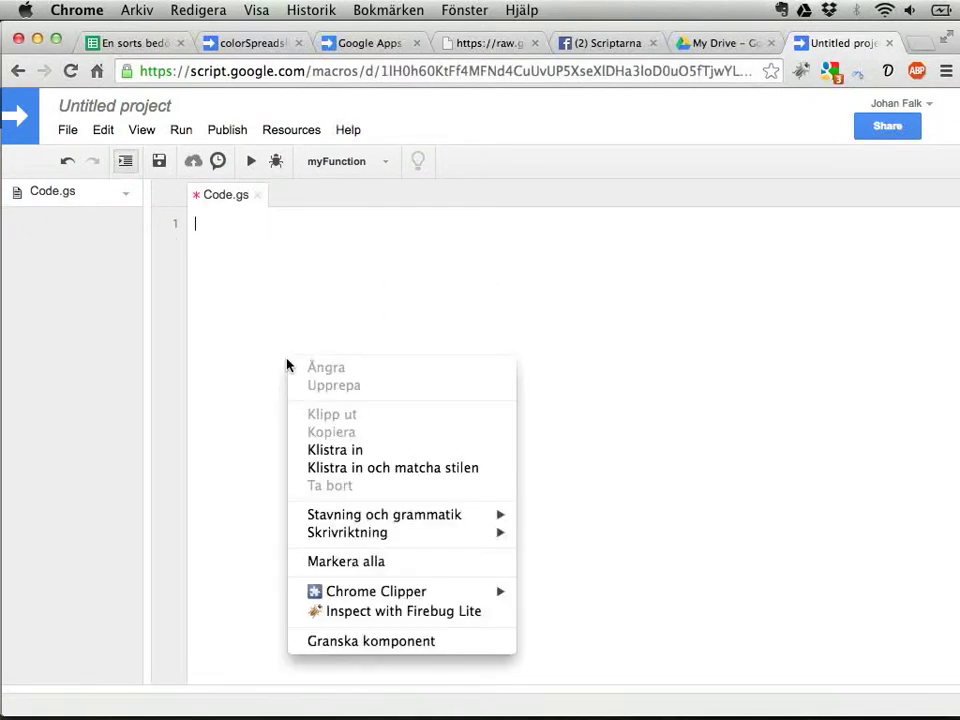
click(333, 450)
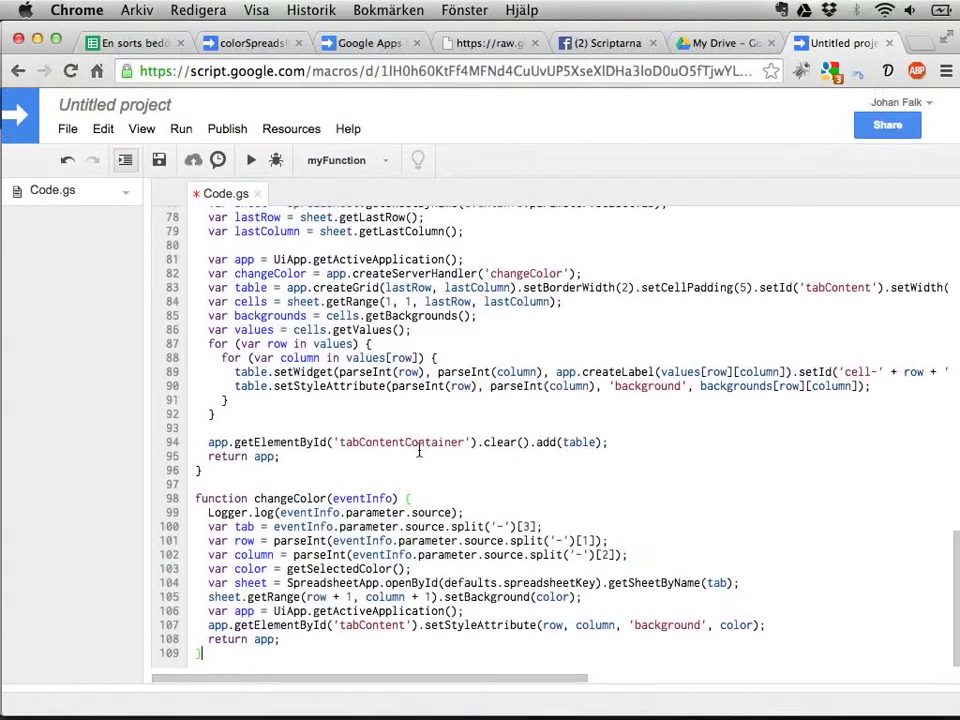
scroll(419, 450, up, 20)
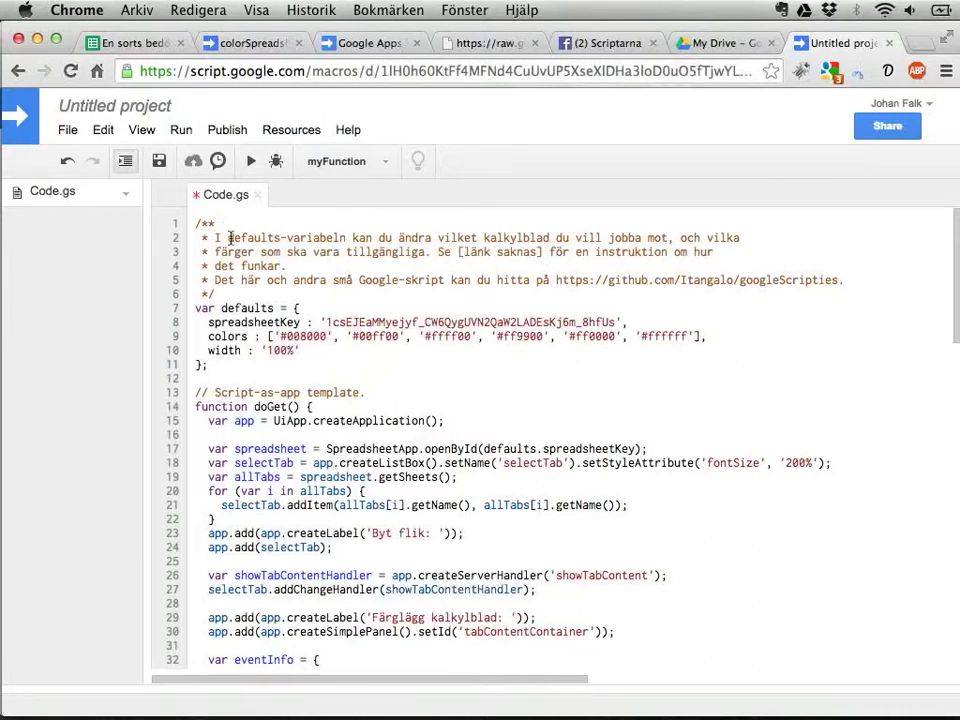
- Rename the untitled project to 'Testar att färglägga kalkylblad' from the File menu
click(72, 132)
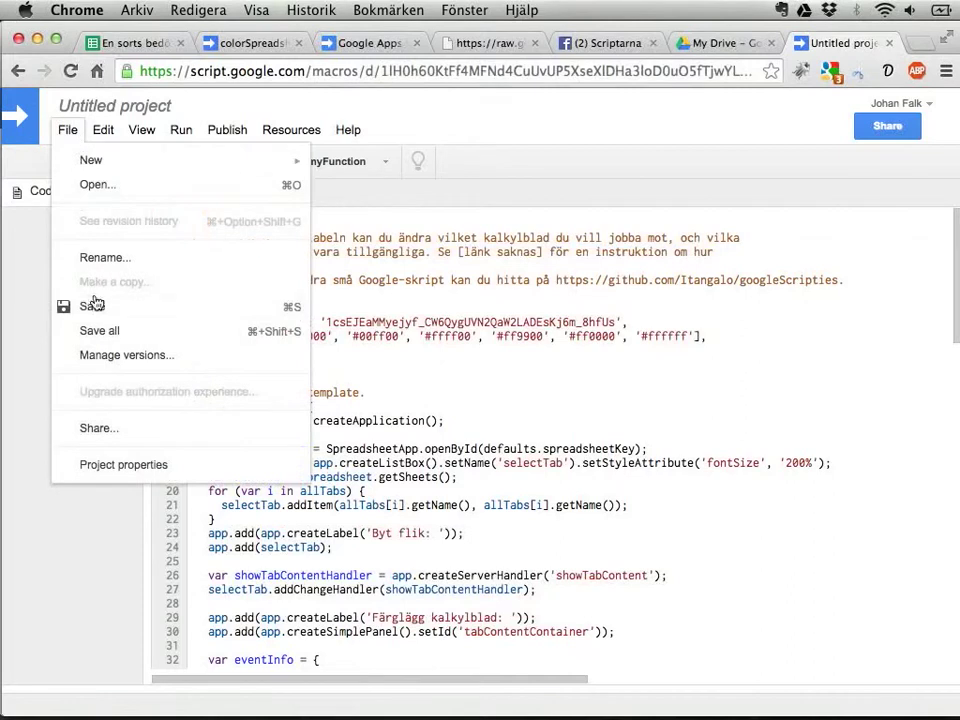
click(105, 257)
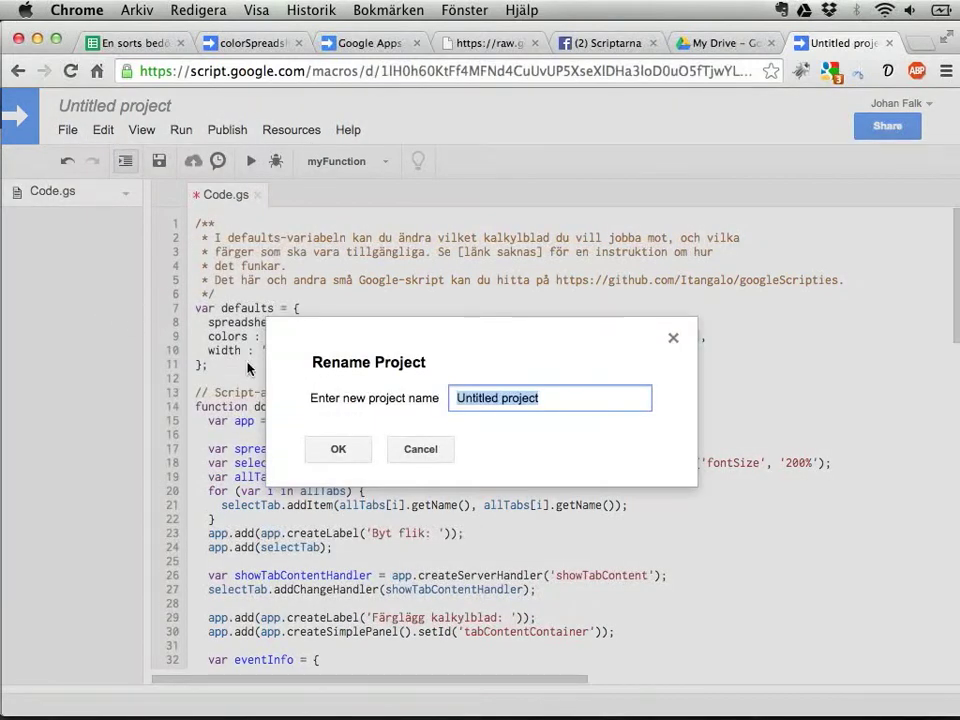
text(Testar at)
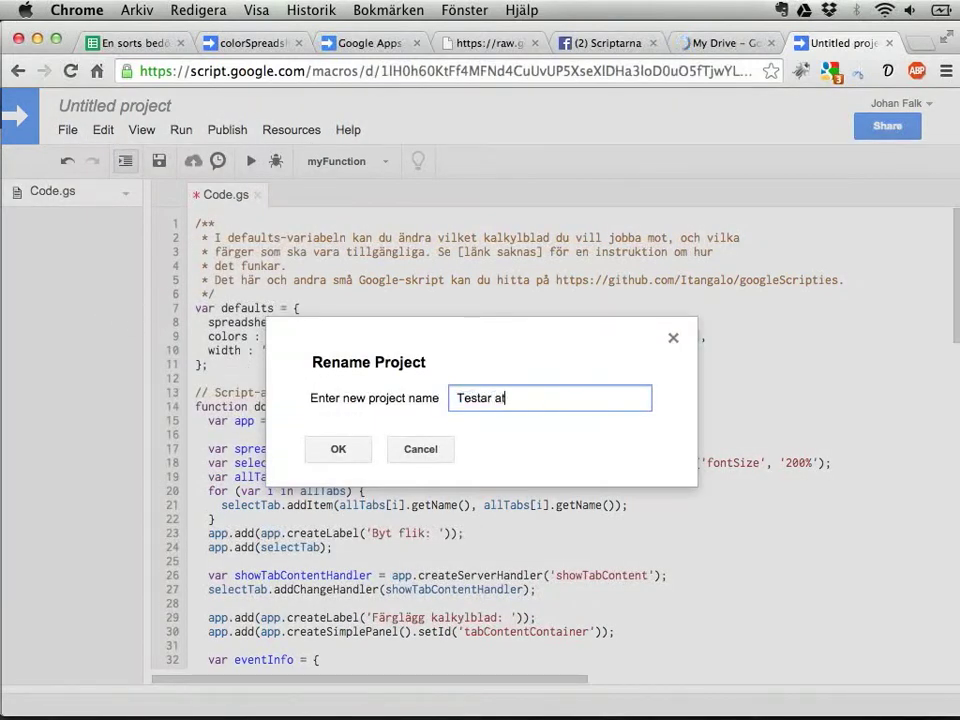
text(t färglägga kalky)
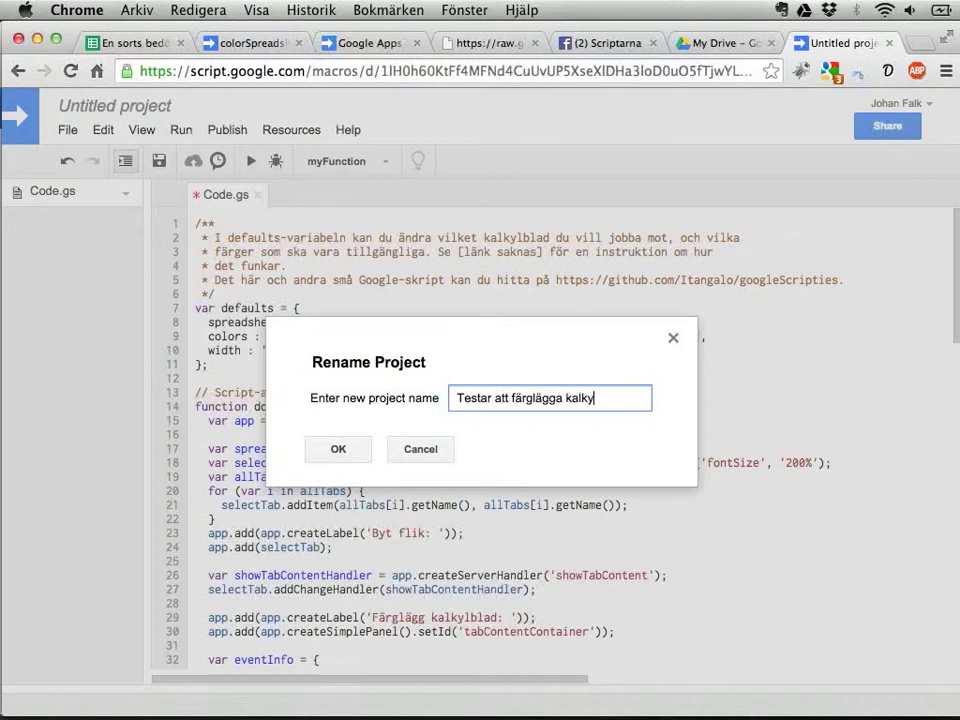
text(lblad)
key(Return)
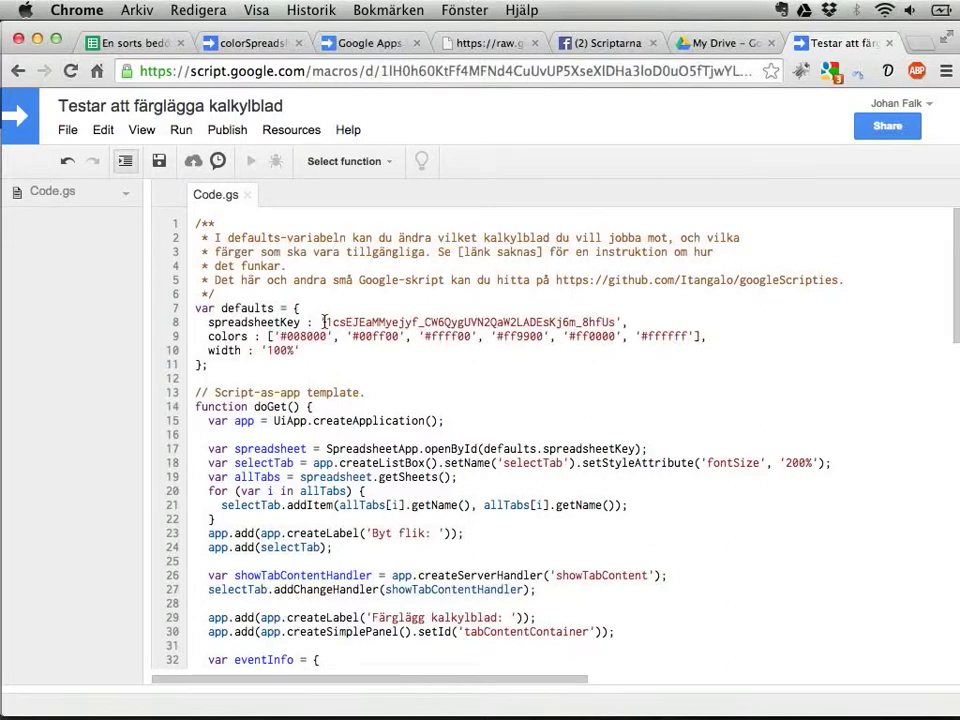
- Start a web app deployment, keeping it running as the owner with access for Only myself
drag(325, 322, 617, 321)
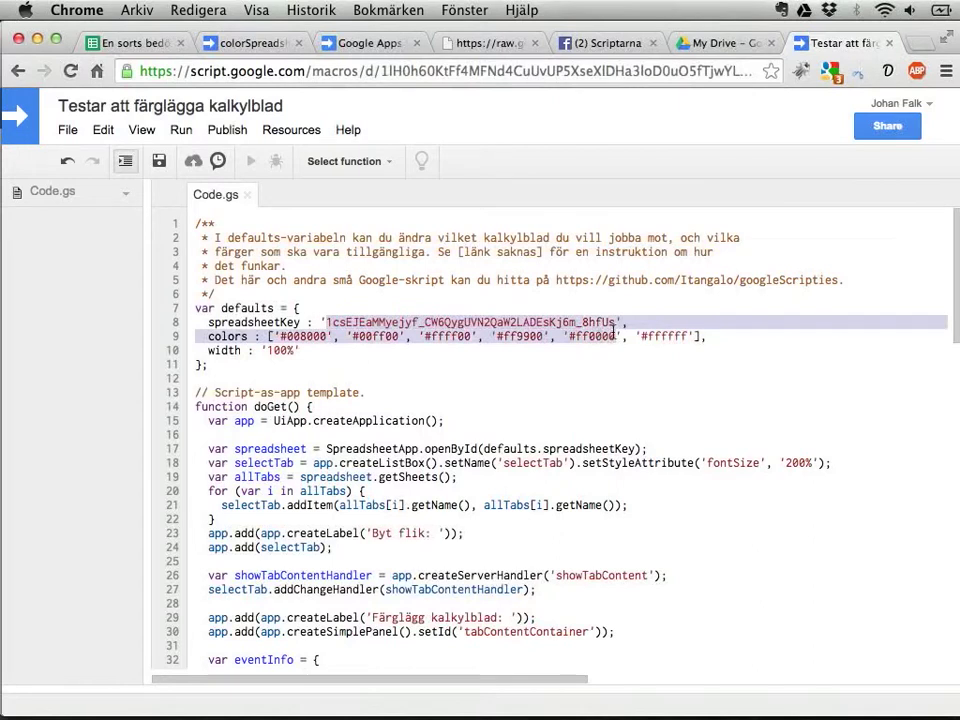
click(568, 322)
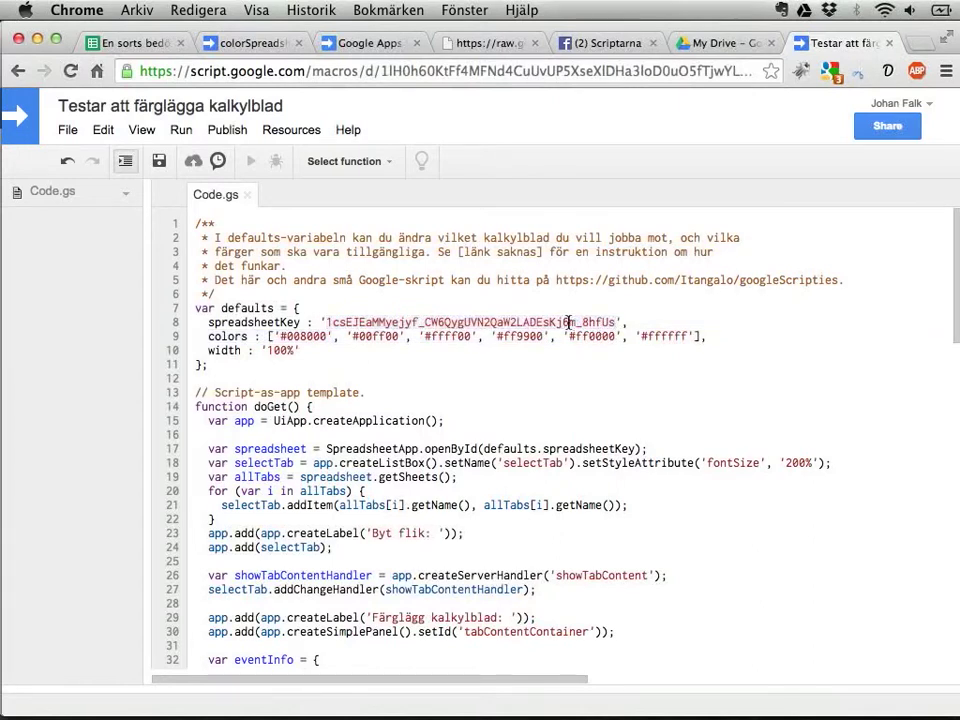
click(229, 131)
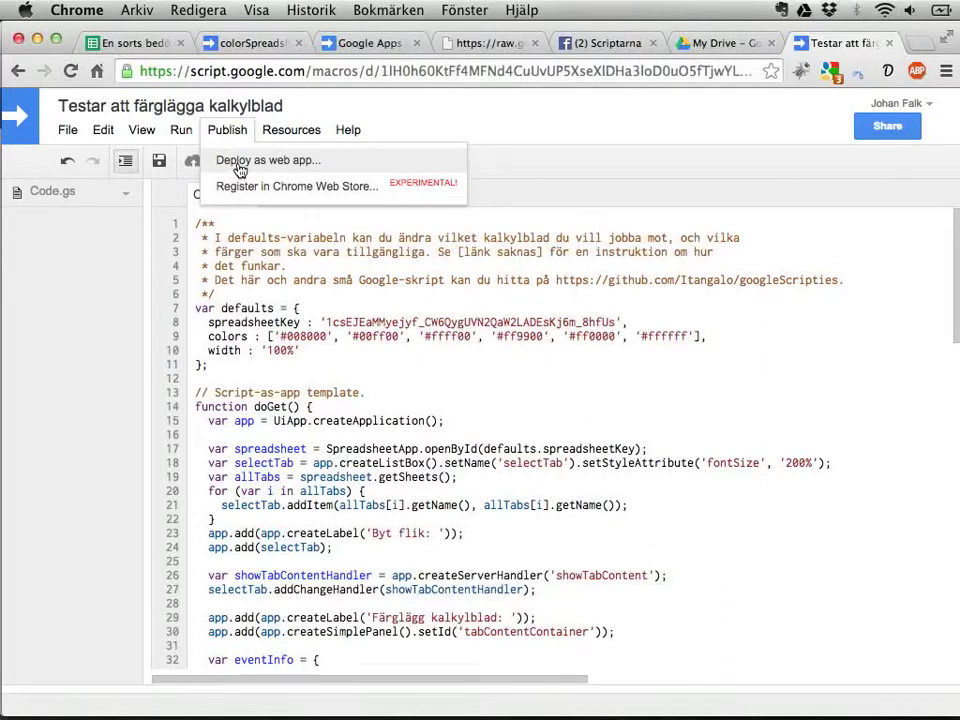
click(240, 162)
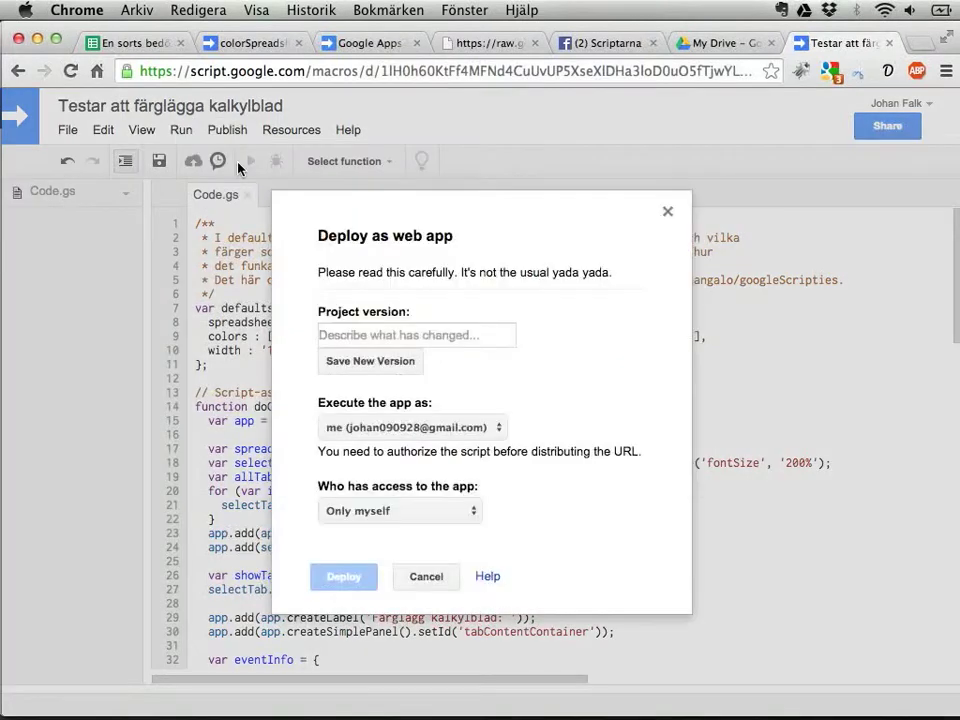
click(358, 427)
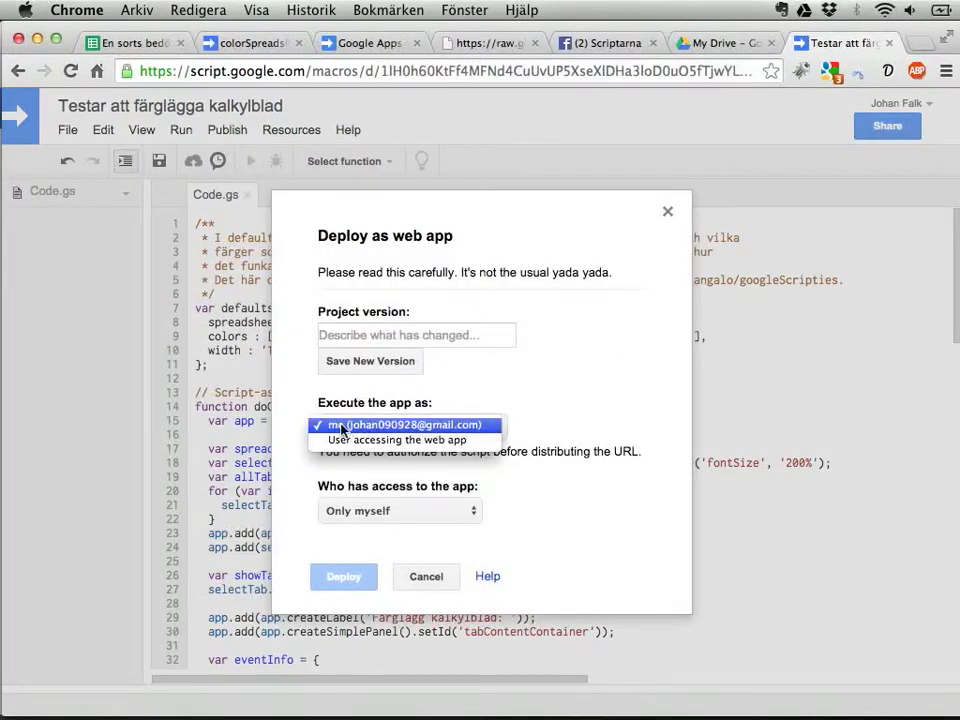
click(345, 427)
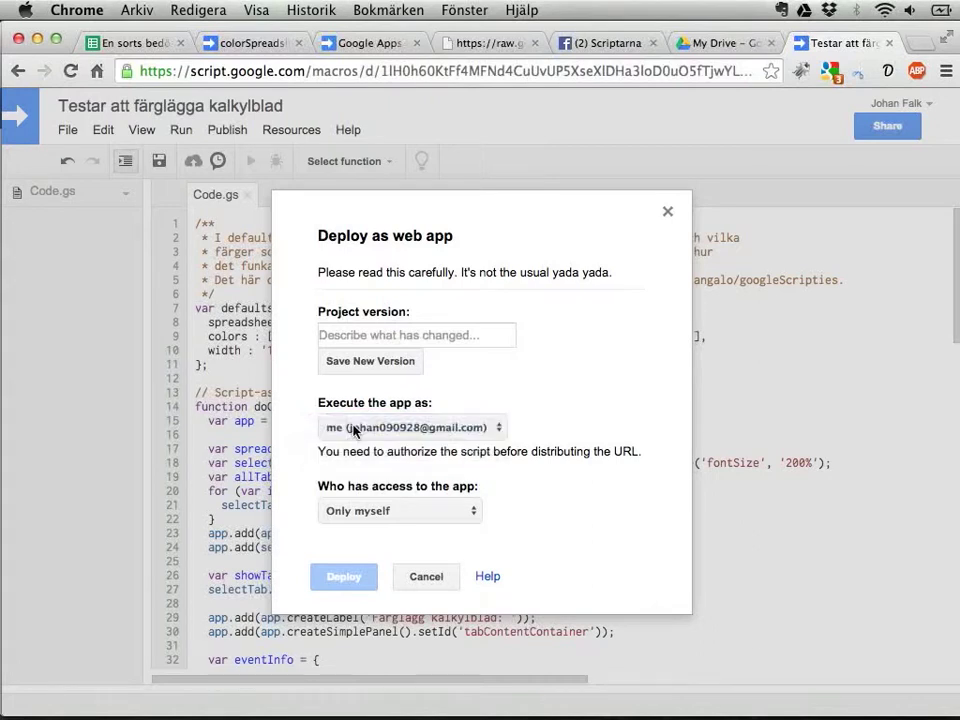
click(354, 514)
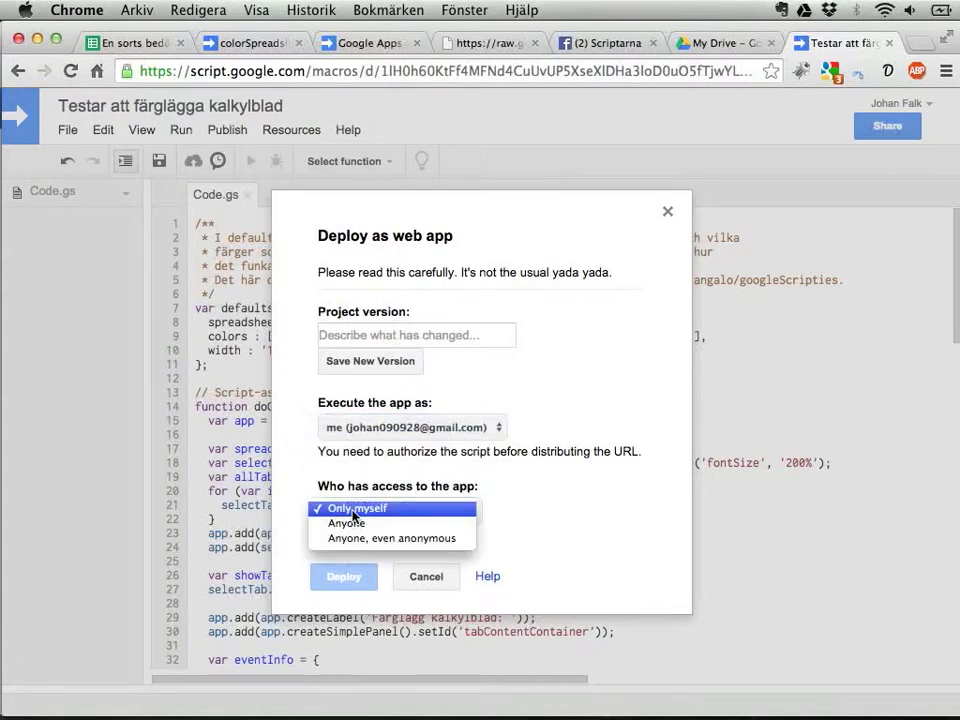
click(354, 510)
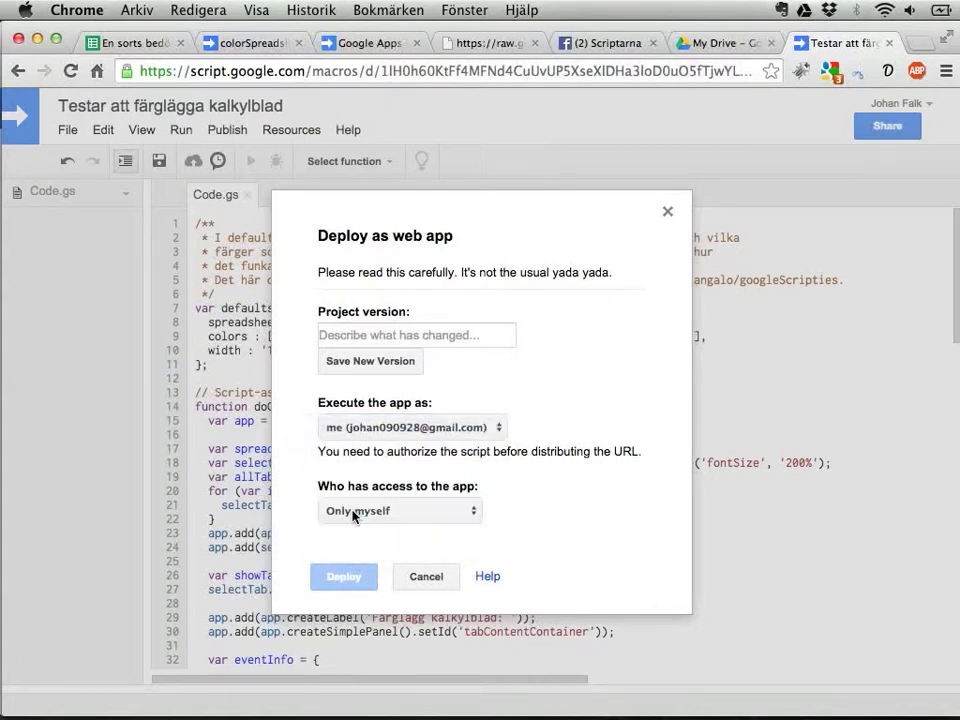
- Save a new version, deploy it as web app version 1, and select its URL
click(381, 363)
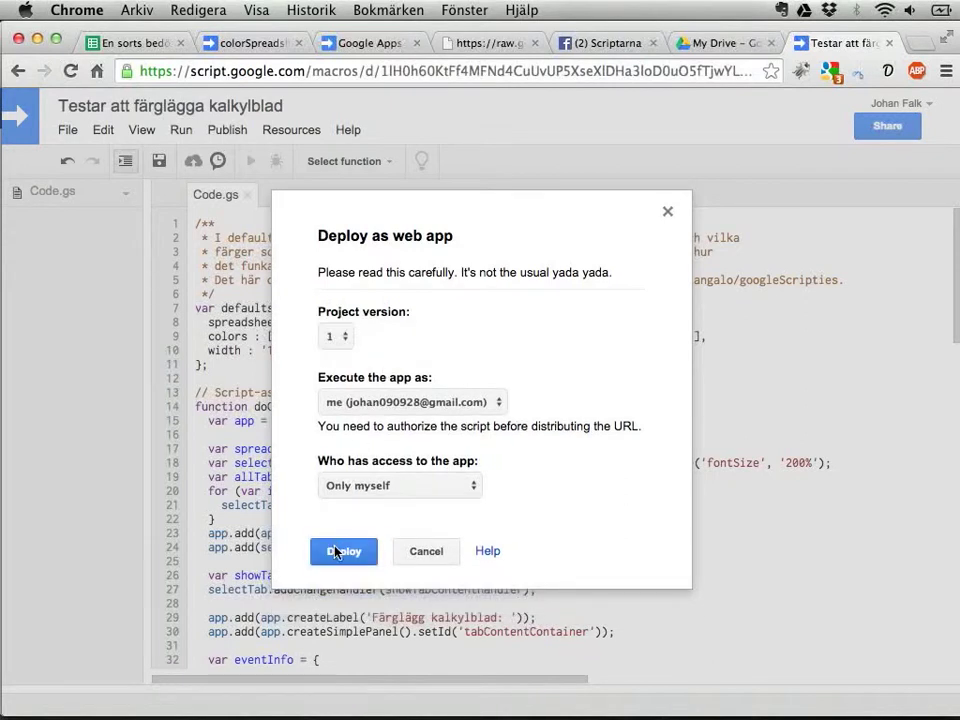
click(335, 551)
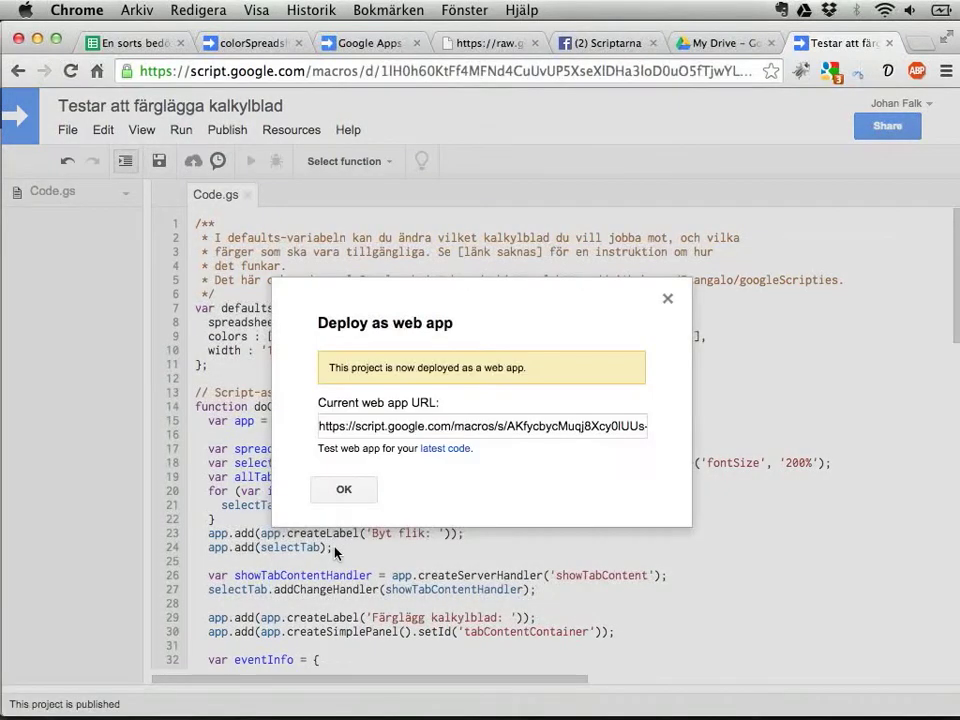
triple_click(548, 433)
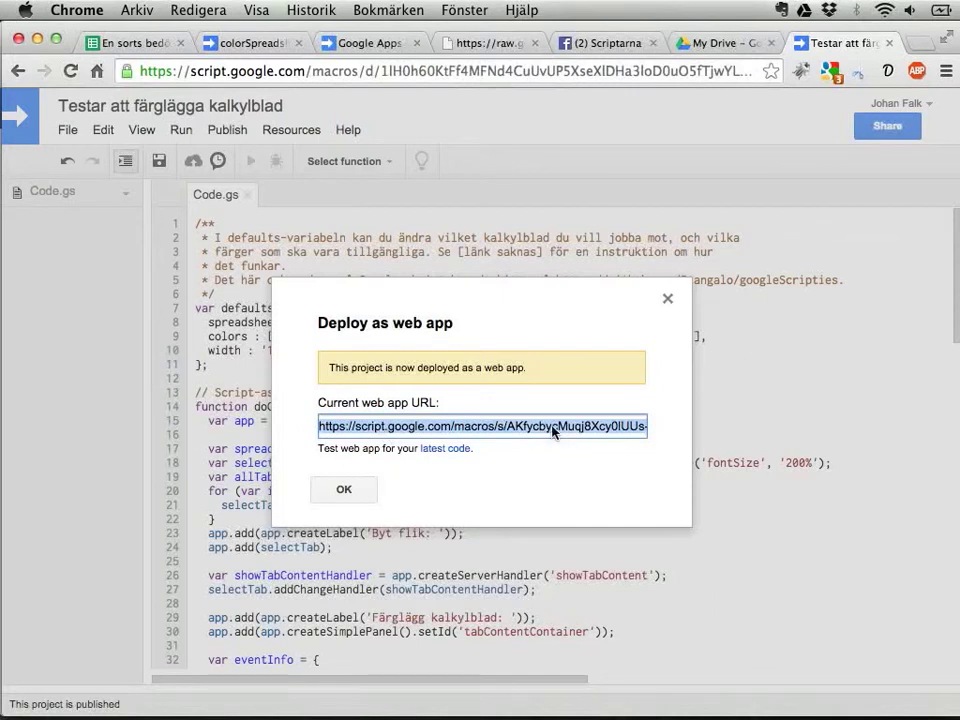
- Load the copied web app URL in a new tab, then dismiss the deployment confirmation
key(super+c)
key(super+t)
key(super+v)
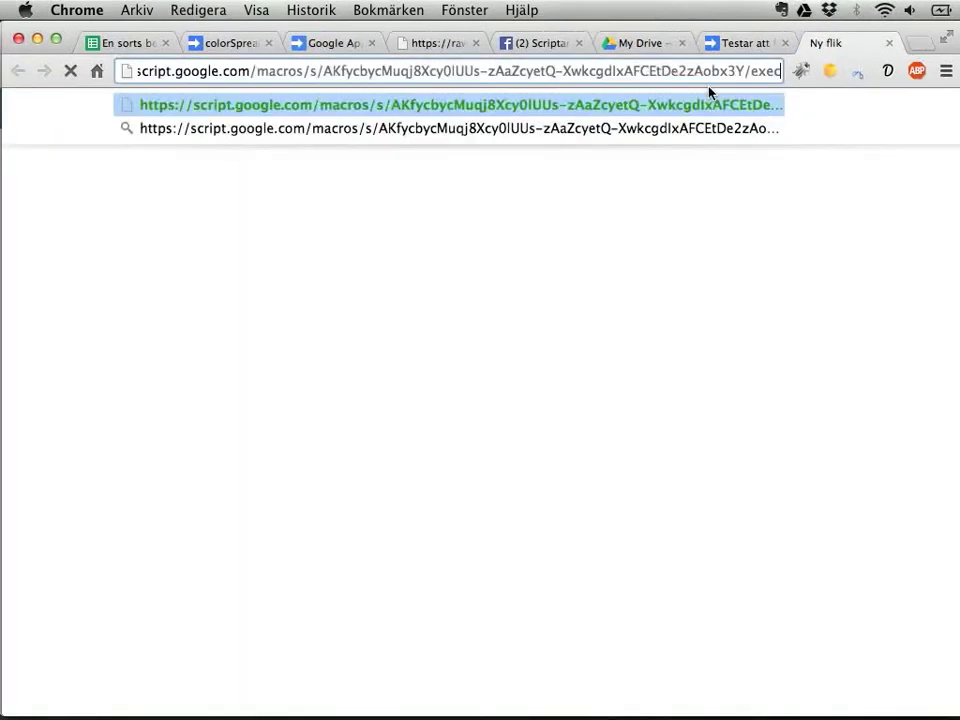
key(Return)
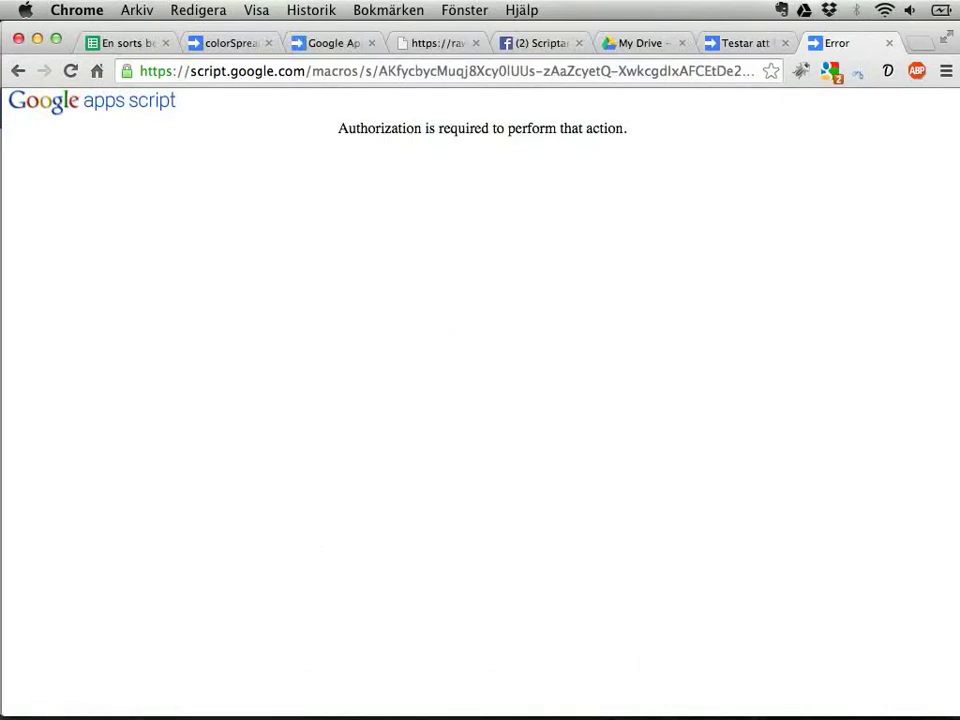
key(ctrl+shift+Tab)
click(351, 490)
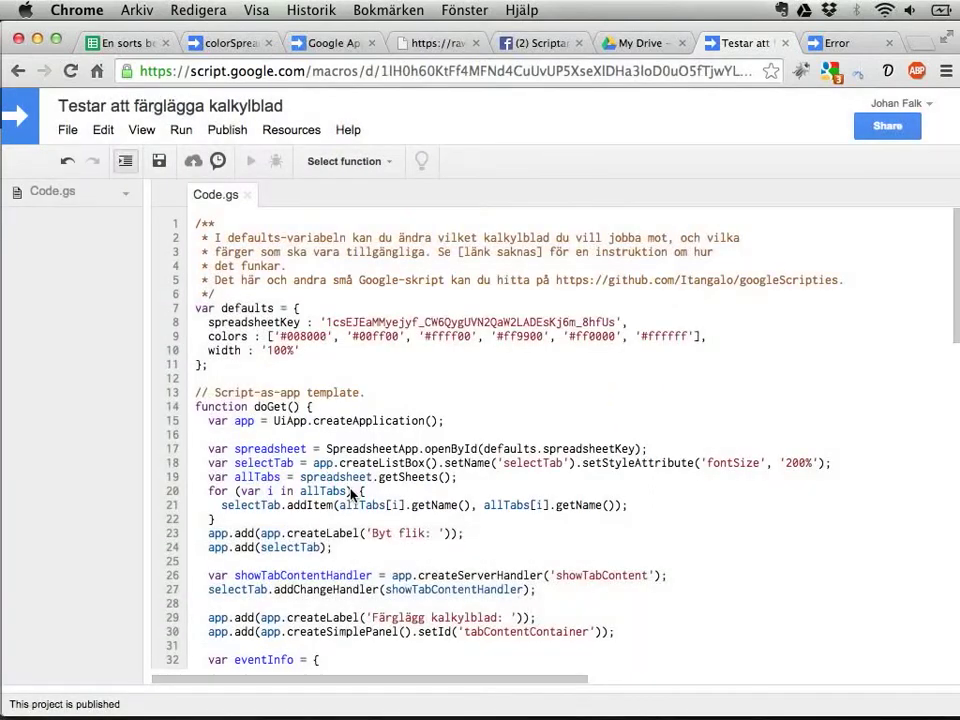
- Run doGet and continue through authorization, reviewing the spreadsheet and application data permissions
click(336, 165)
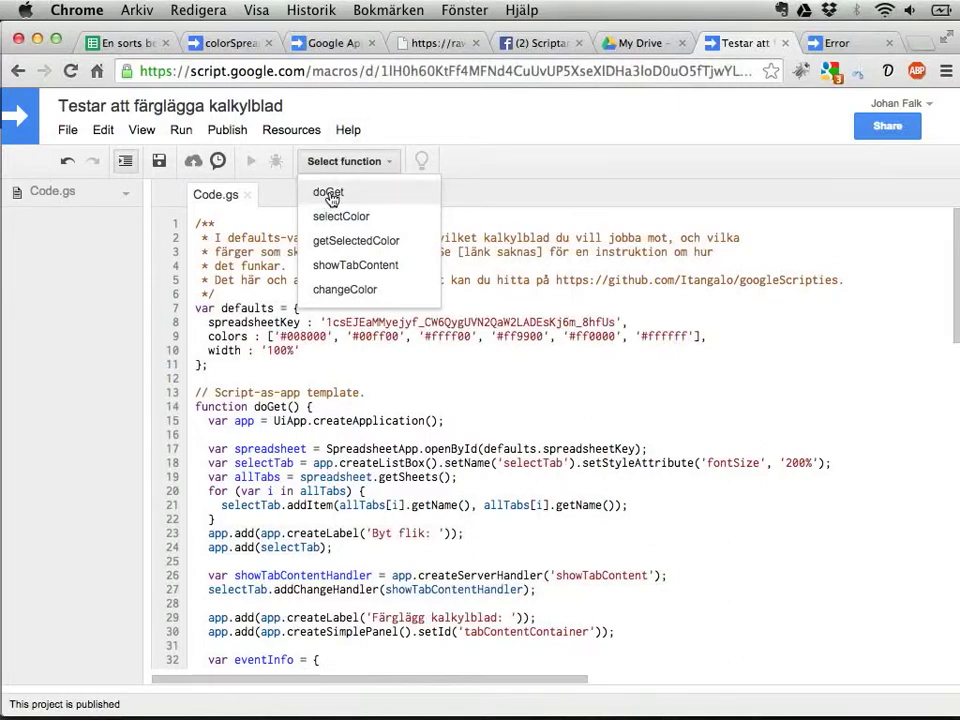
click(331, 195)
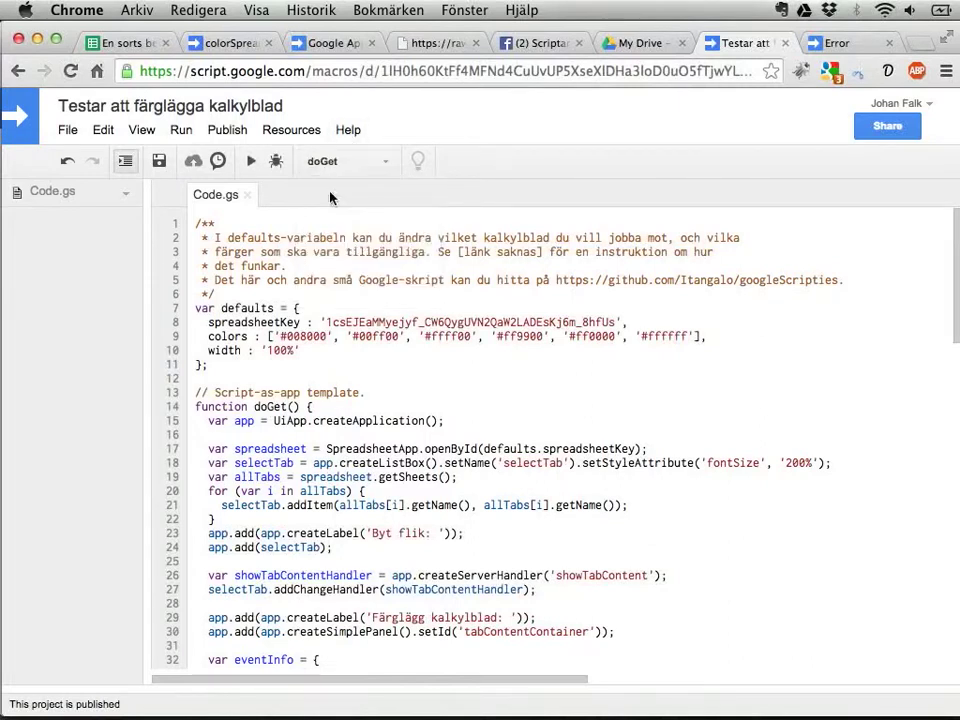
click(251, 162)
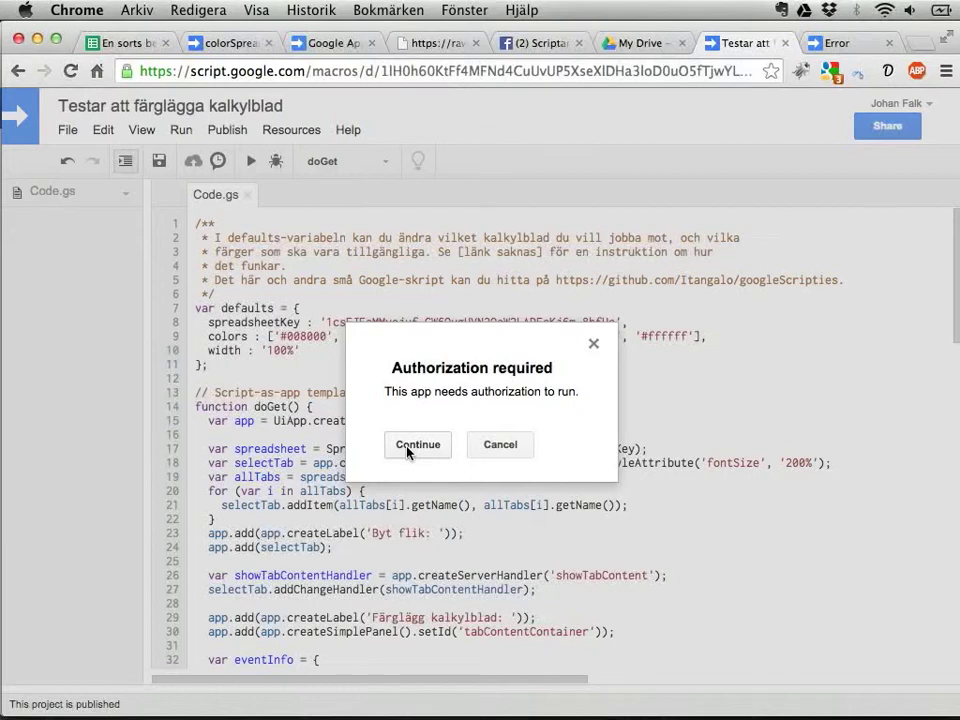
click(408, 447)
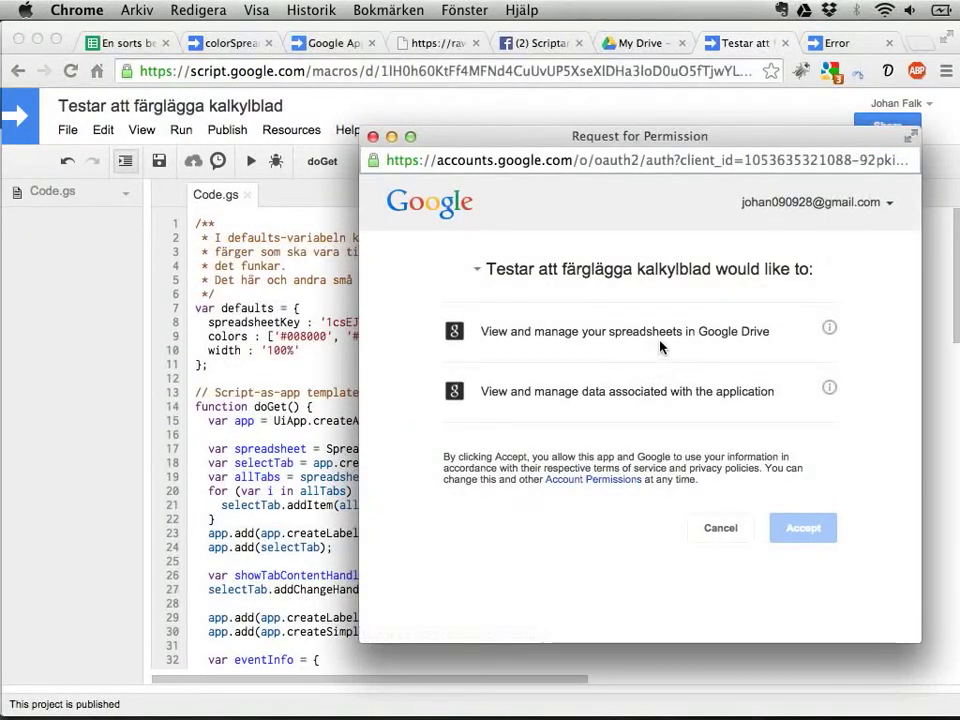
drag(613, 331, 746, 331)
drag(612, 391, 717, 391)
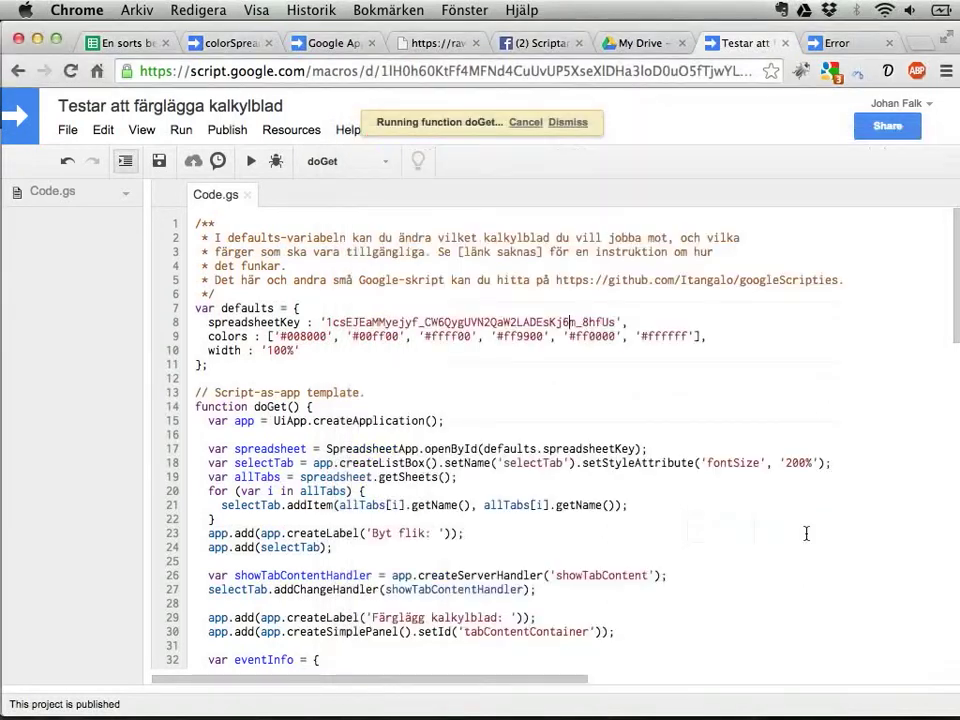
- Reload the web app tab to show Alice's grid, then switch to En sorts bedömningsblad
click(837, 43)
click(595, 71)
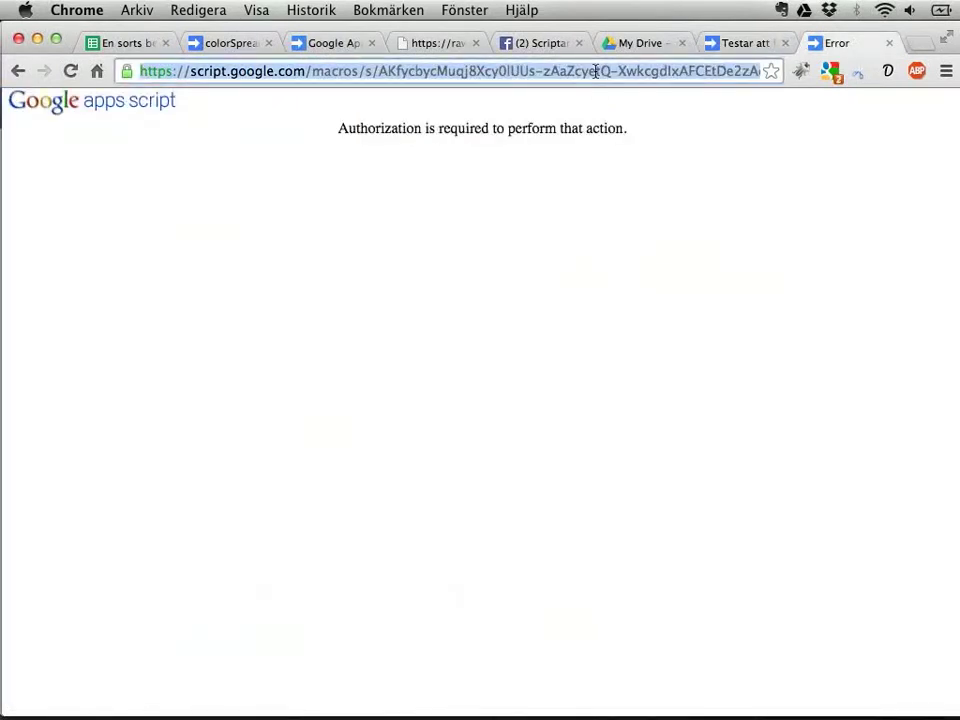
click(70, 71)
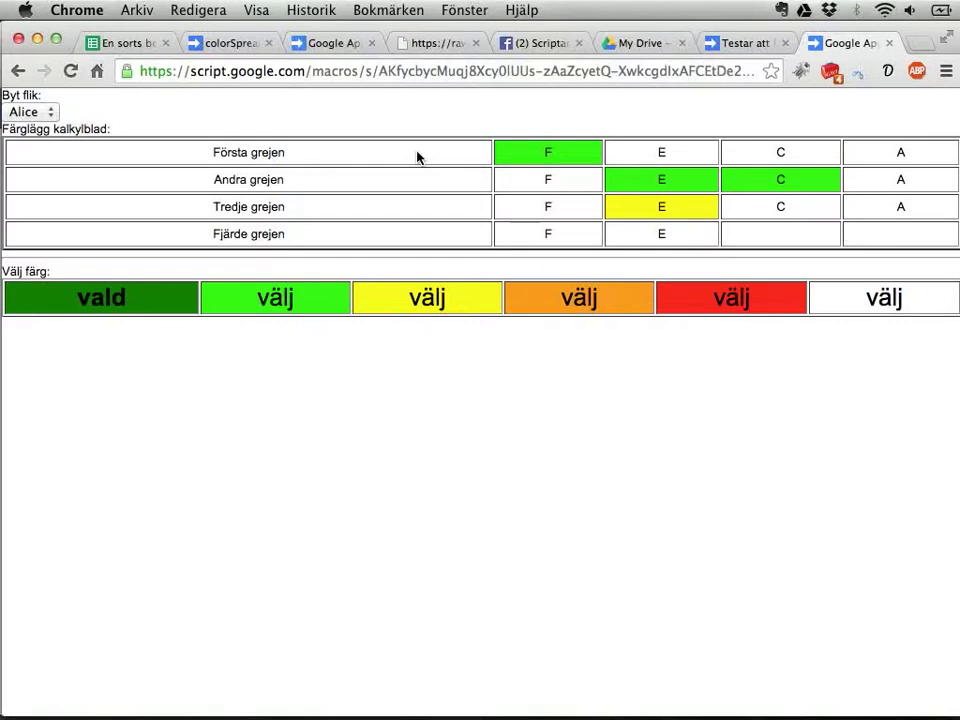
click(110, 47)
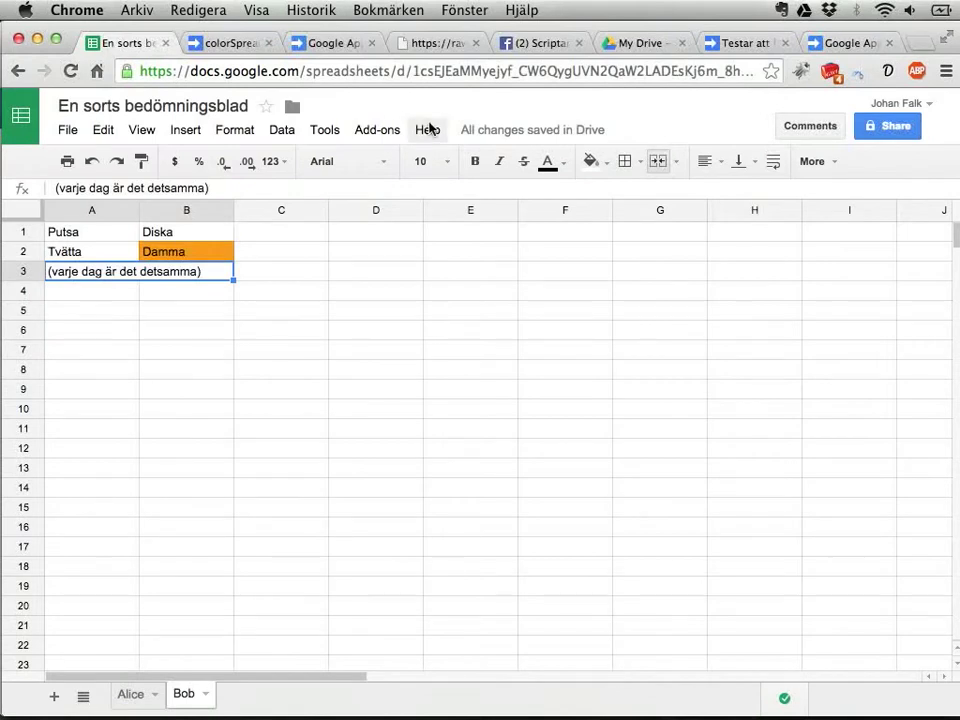
- Select the spreadsheet ID between /d/ and /edit in En sorts bedömningsblad's URL
click(430, 72)
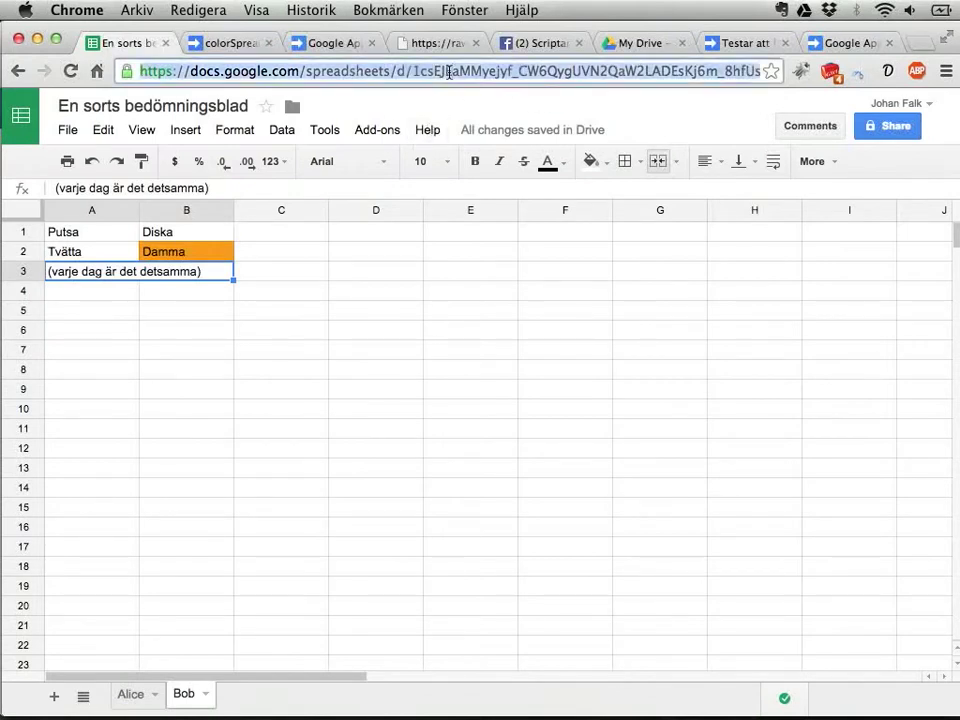
click(430, 72)
mouse_move(413, 72)
mouse_down()
mouse_move(628, 64)
mouse_move(667, 76)
mouse_up()
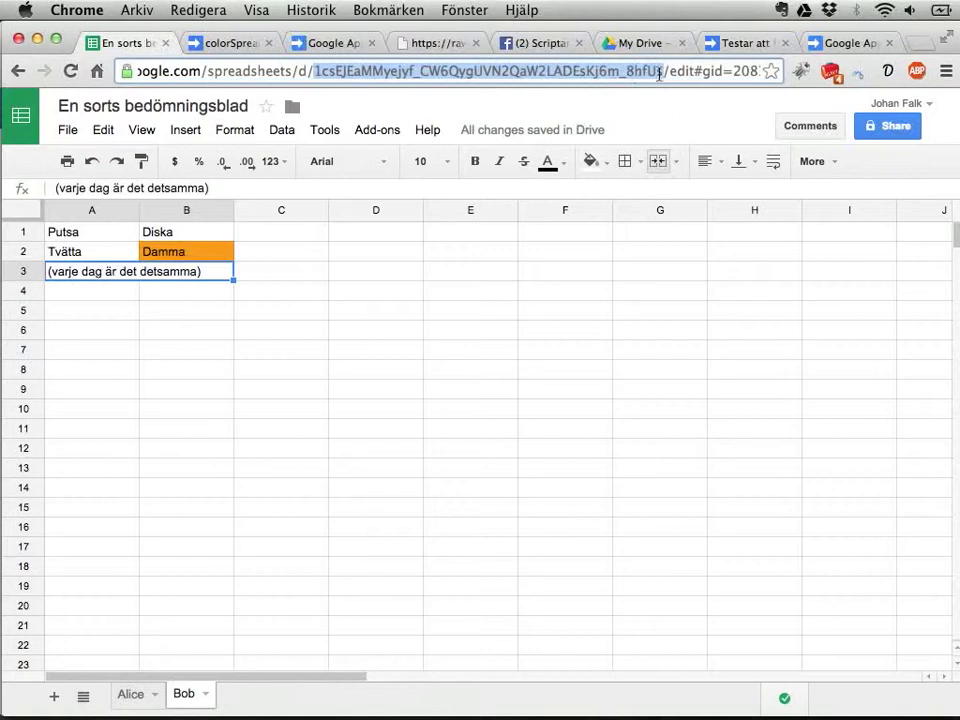
- Create a new blank spreadsheet and name it 'Ett annat kalkylblad'
click(67, 130)
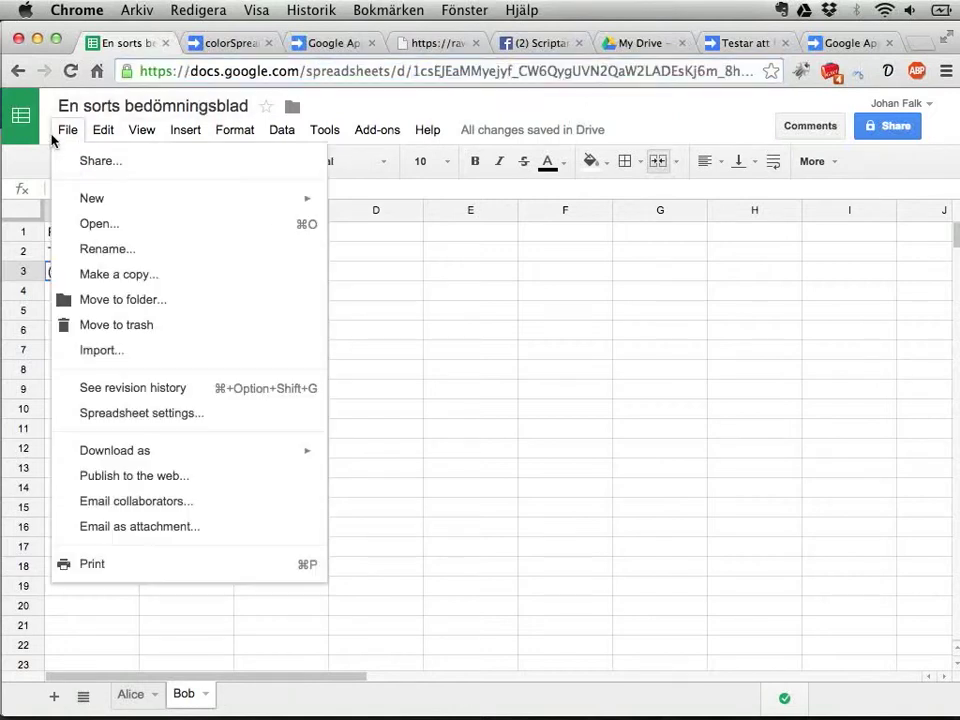
mouse_move(86, 199)
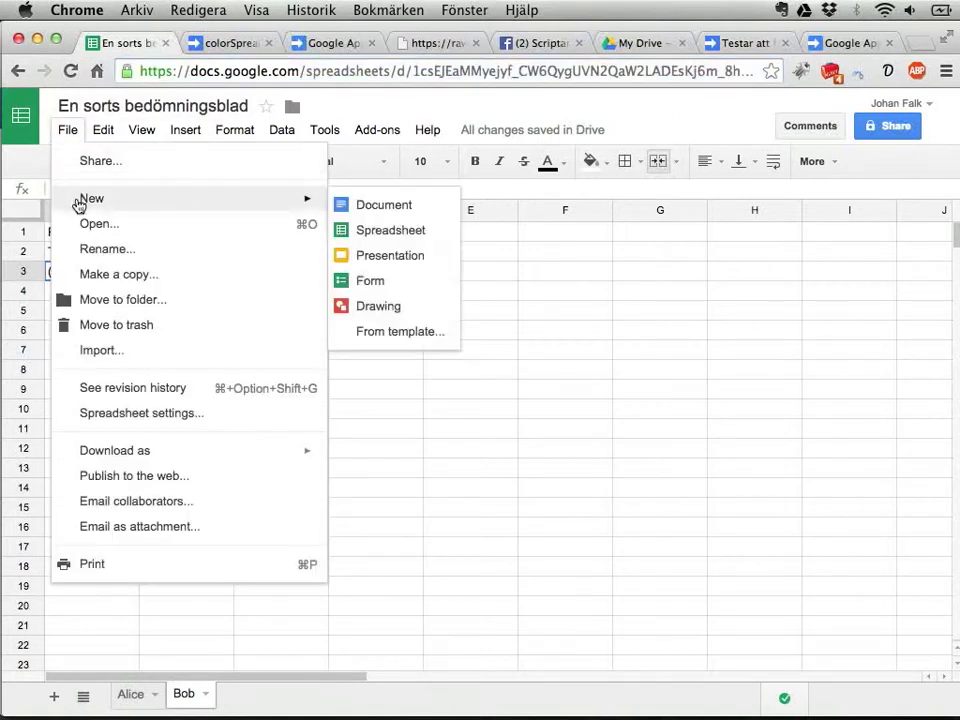
click(369, 234)
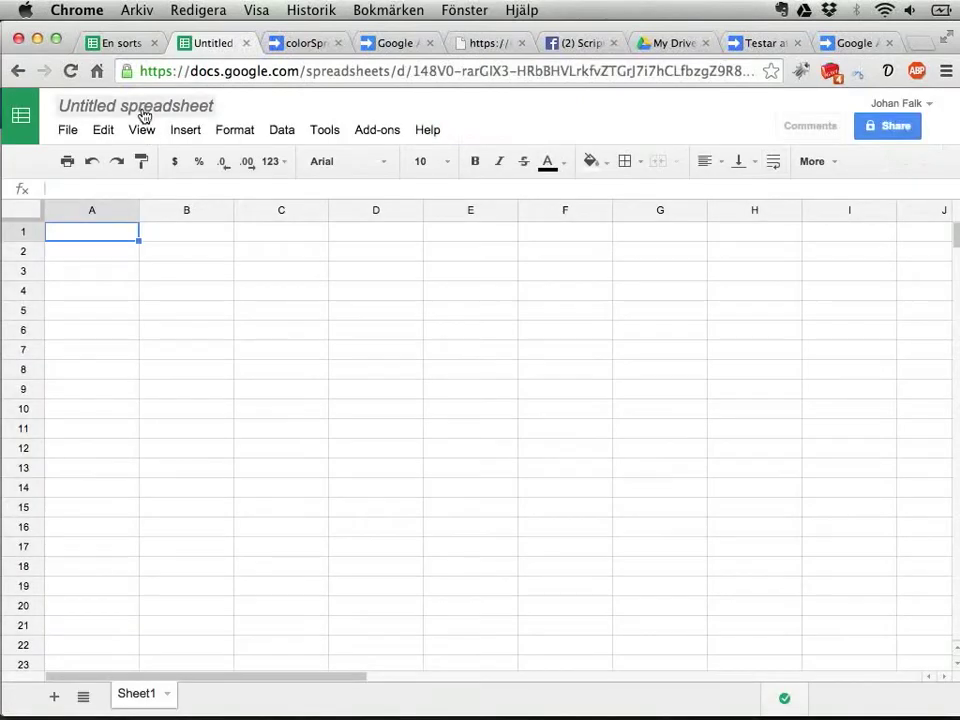
click(142, 112)
text(E)
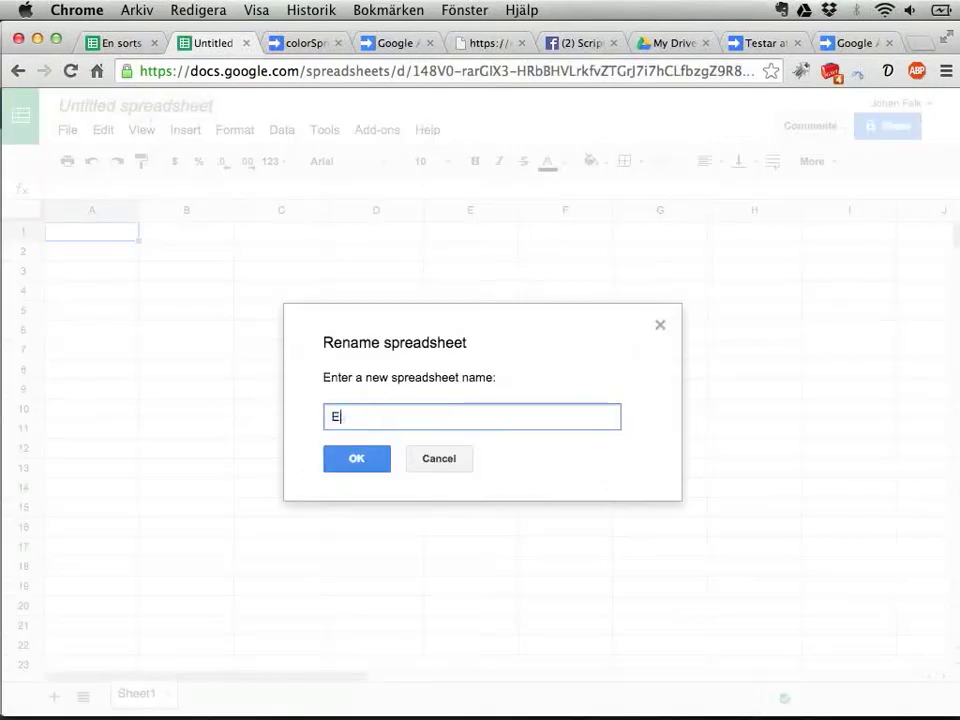
text(tt annat kalkylb)
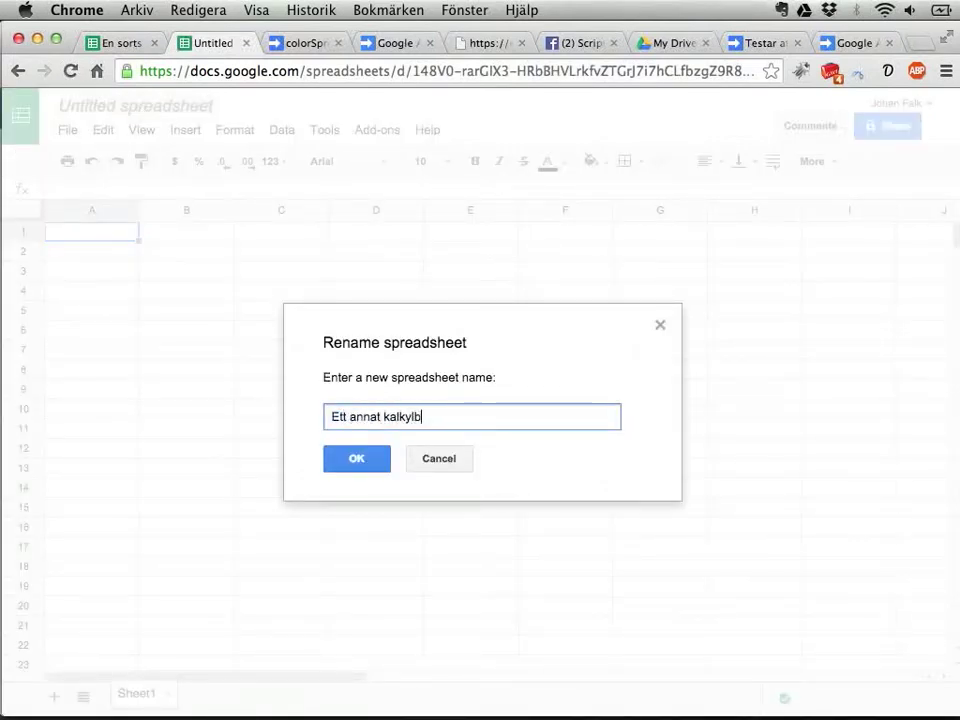
text(lad)
key(Return)
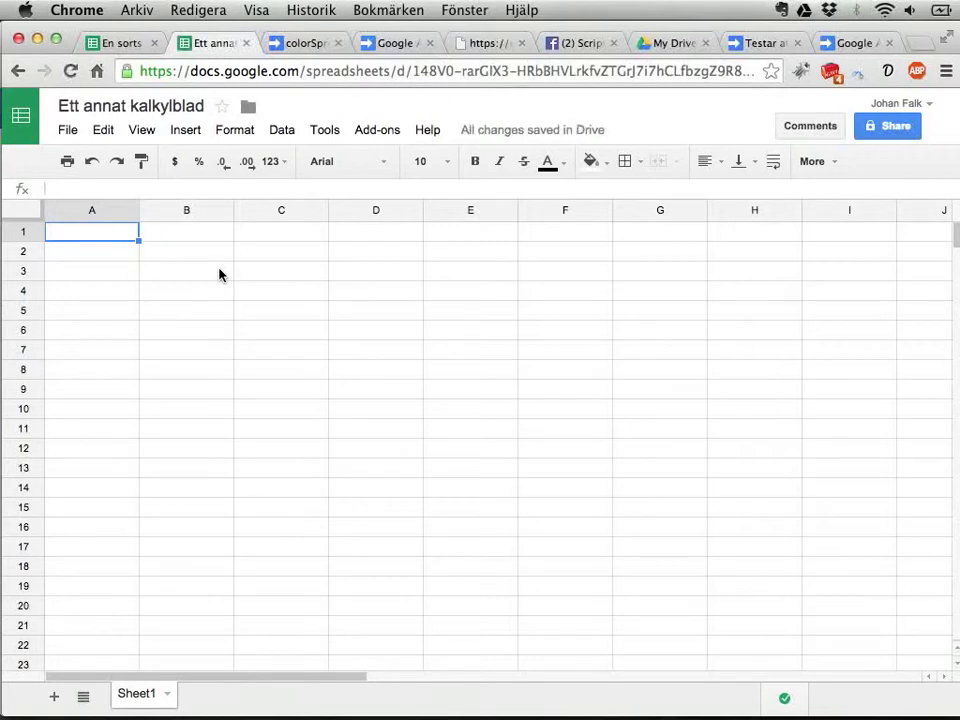
- Enter alfa and beta in A1:A2, then gamma, delta, epsilon across row 3
text(alf)
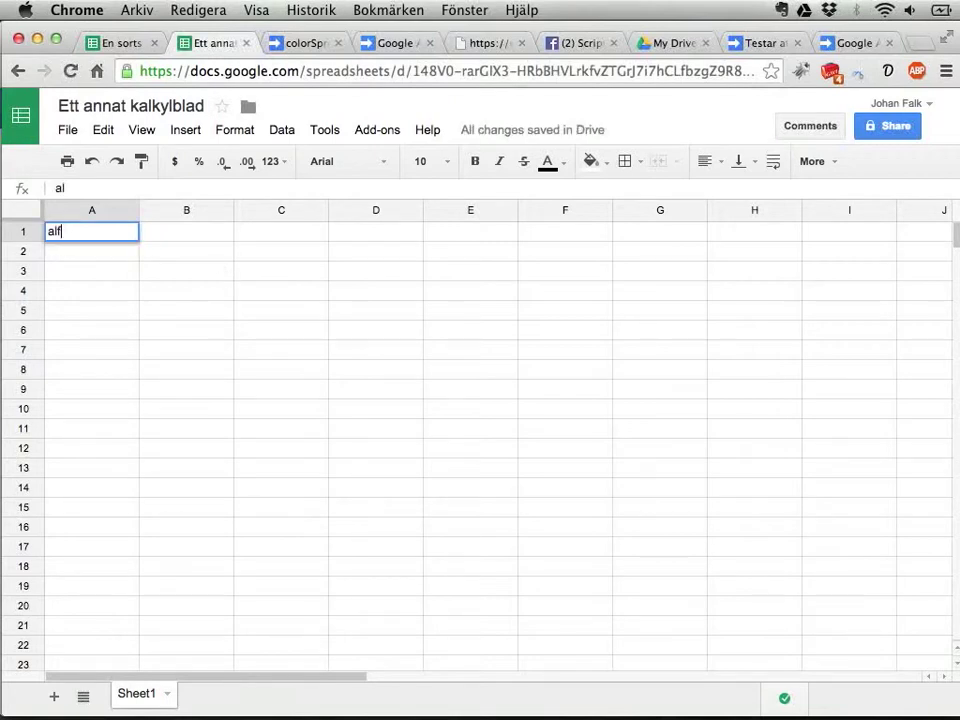
text(a)
key(Return)
text(beta)
key(Return)
text(gam)
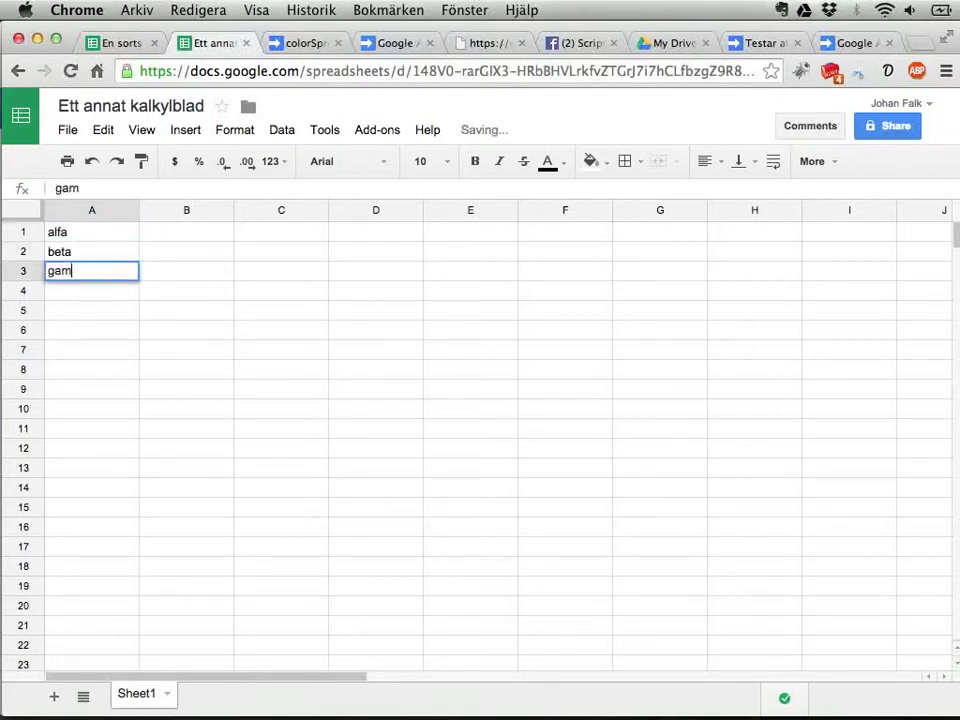
text(ma)
key(Tab)
text(delta)
key(Tab)
text(ep)
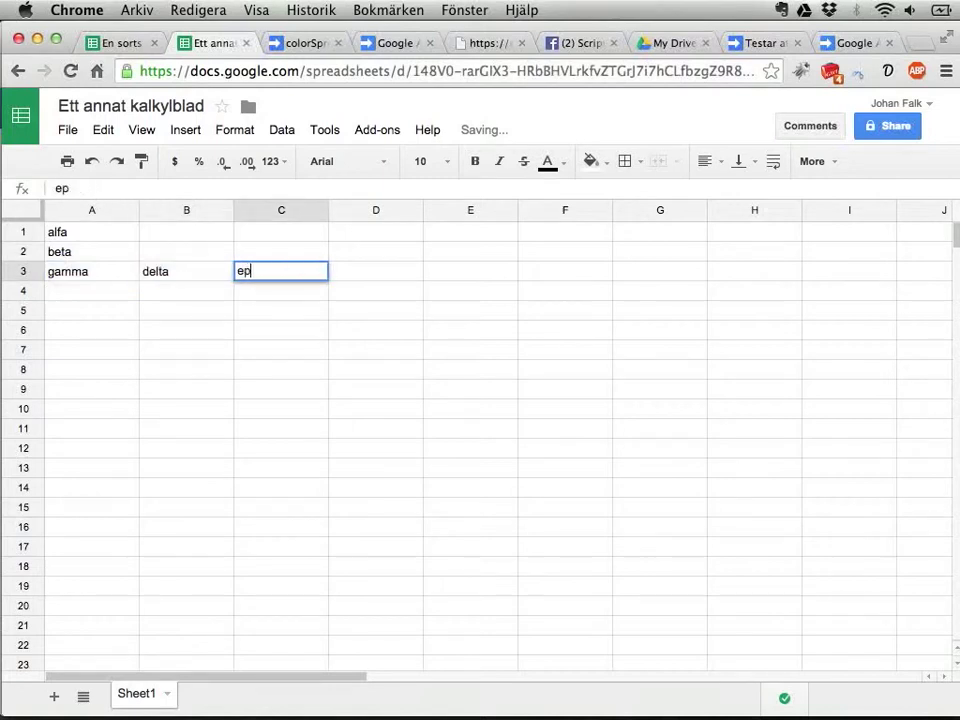
text(silon)
key(Return)
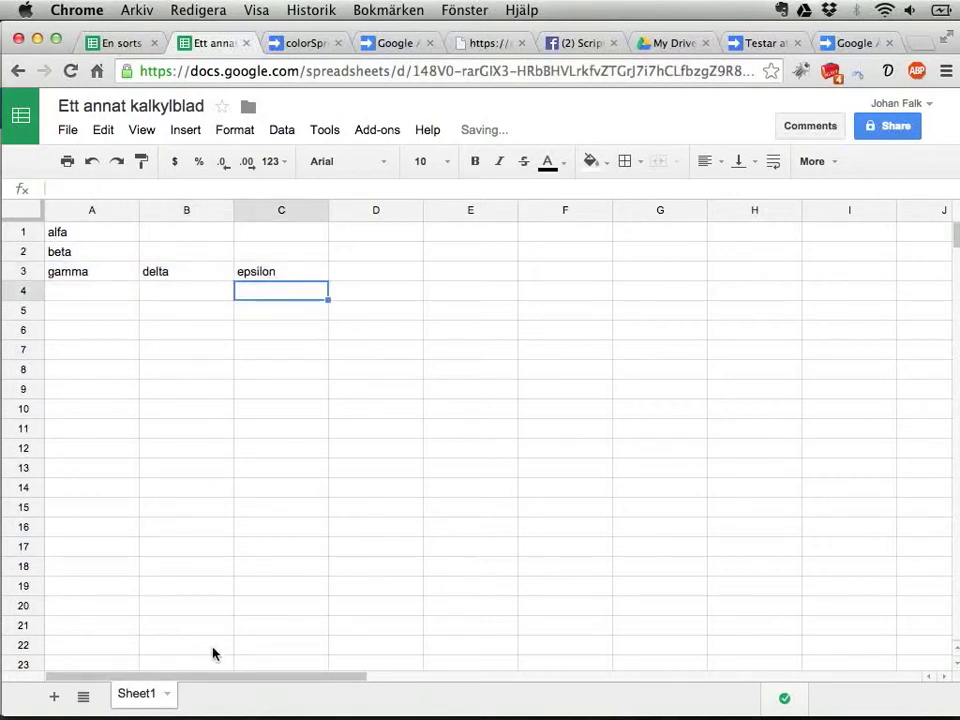
click(326, 70)
- Copy just the ID from Ett annat kalkylblad's URL and switch to the Testar att färglägga kalkylblad script
click(424, 70)
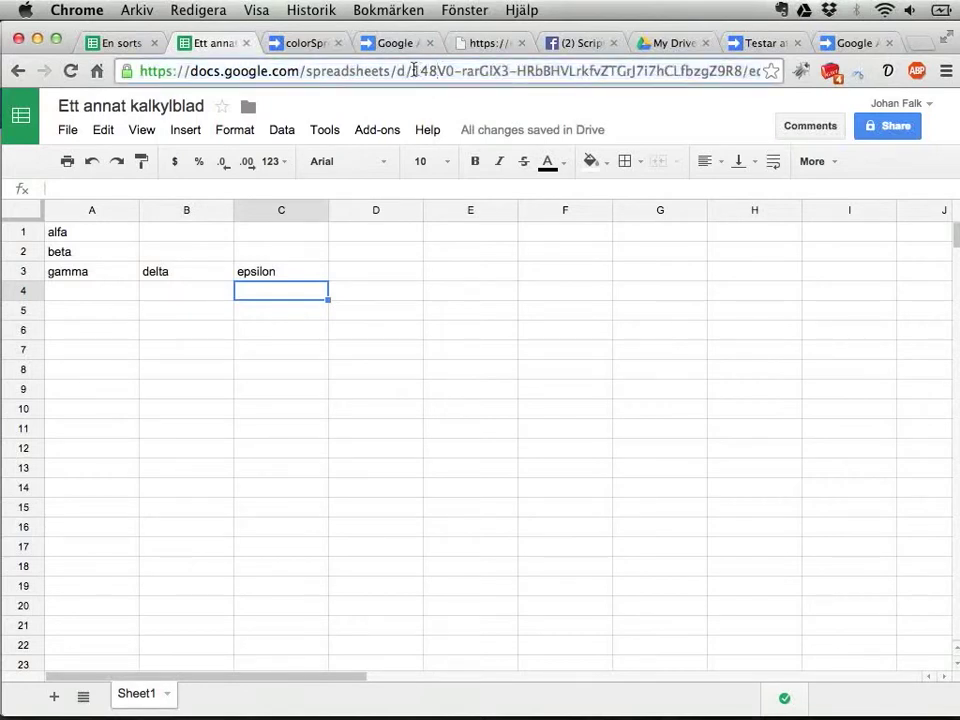
drag(413, 70, 743, 70)
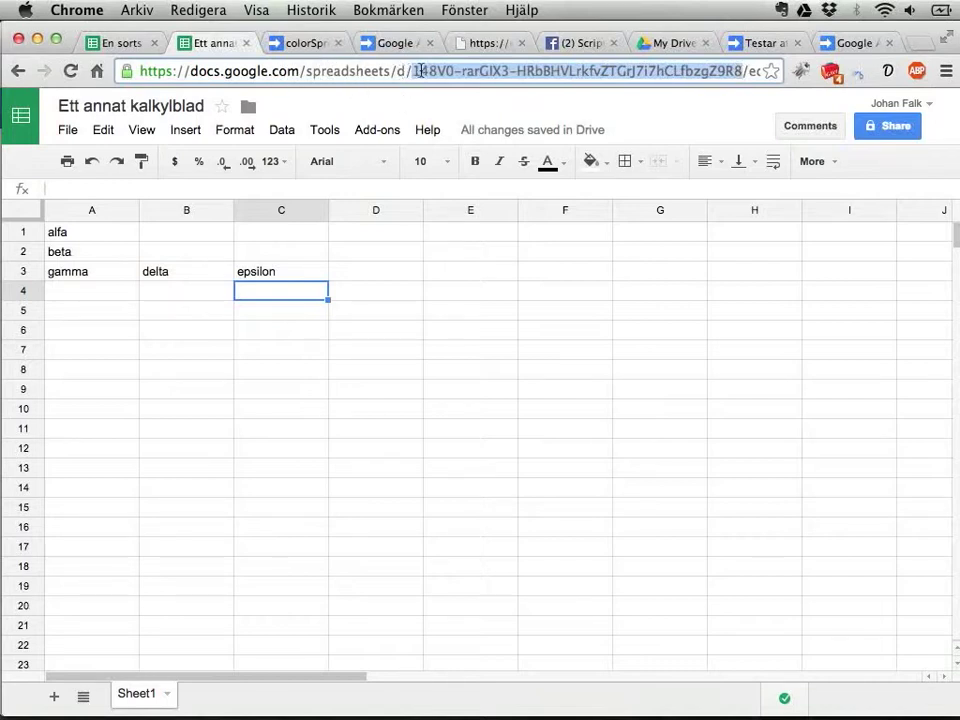
click(611, 72)
key(End)
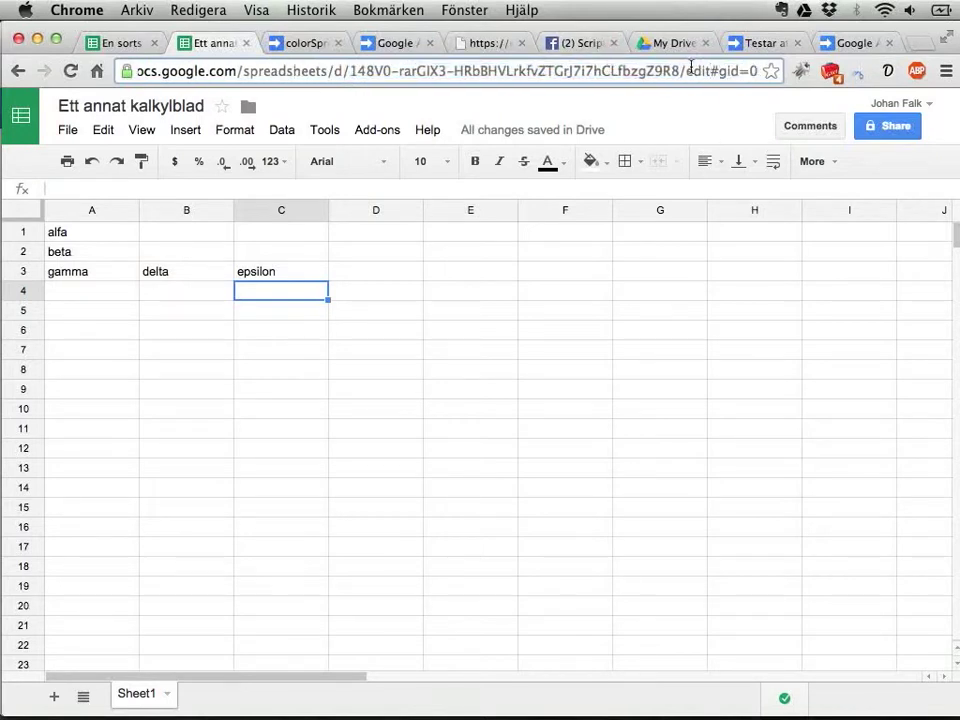
key(Left)
key(Left)
key(Left)
key(shift+super+Left)
shift+click(350, 70)
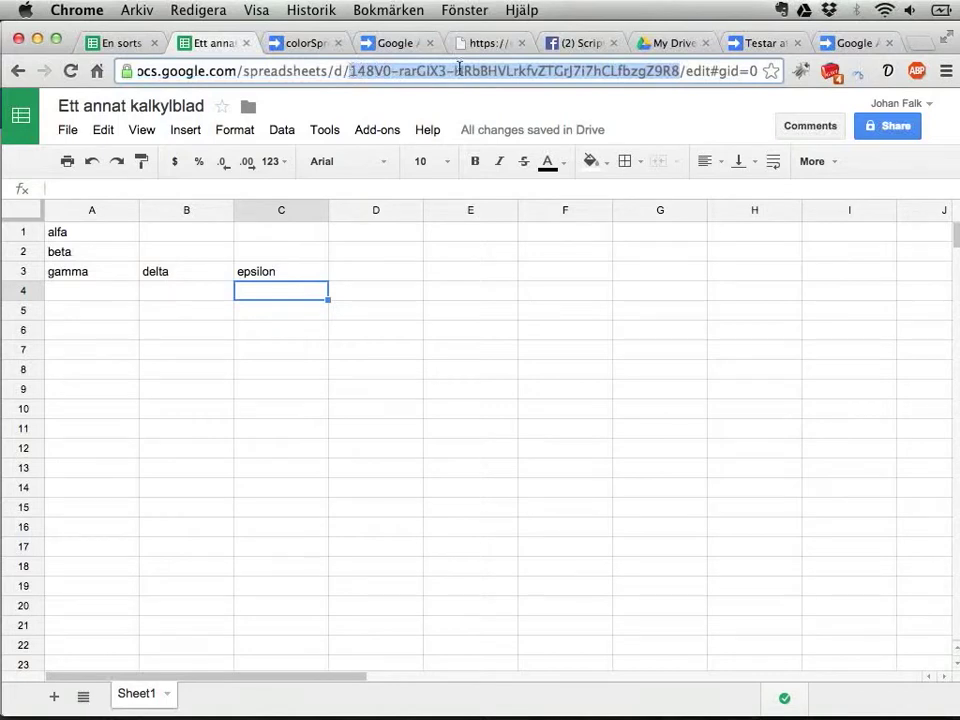
right_click(459, 68)
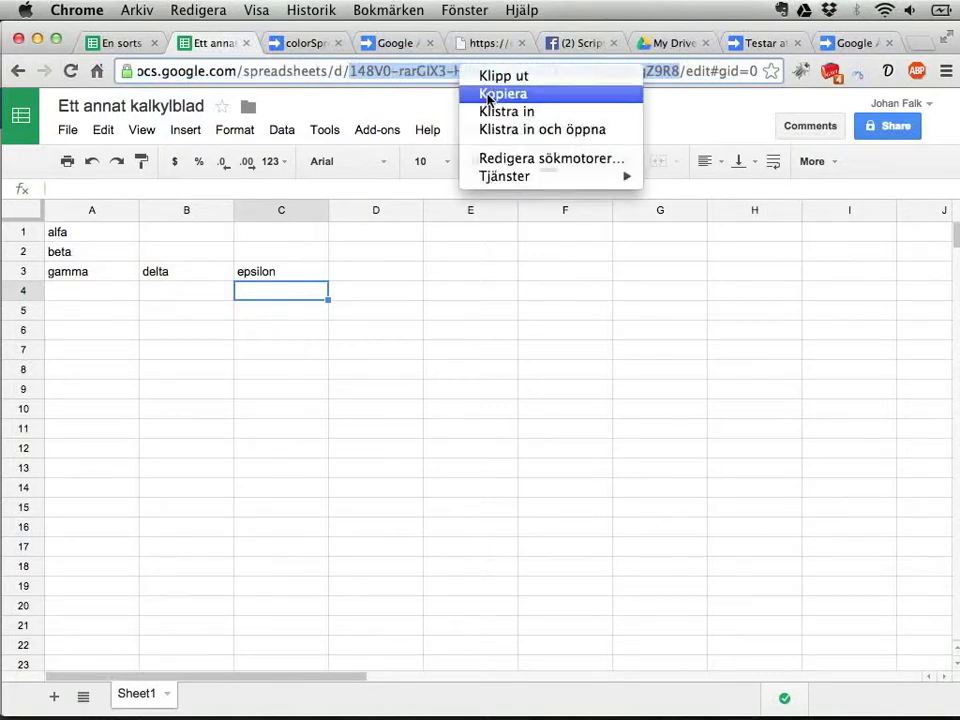
click(488, 94)
click(757, 44)
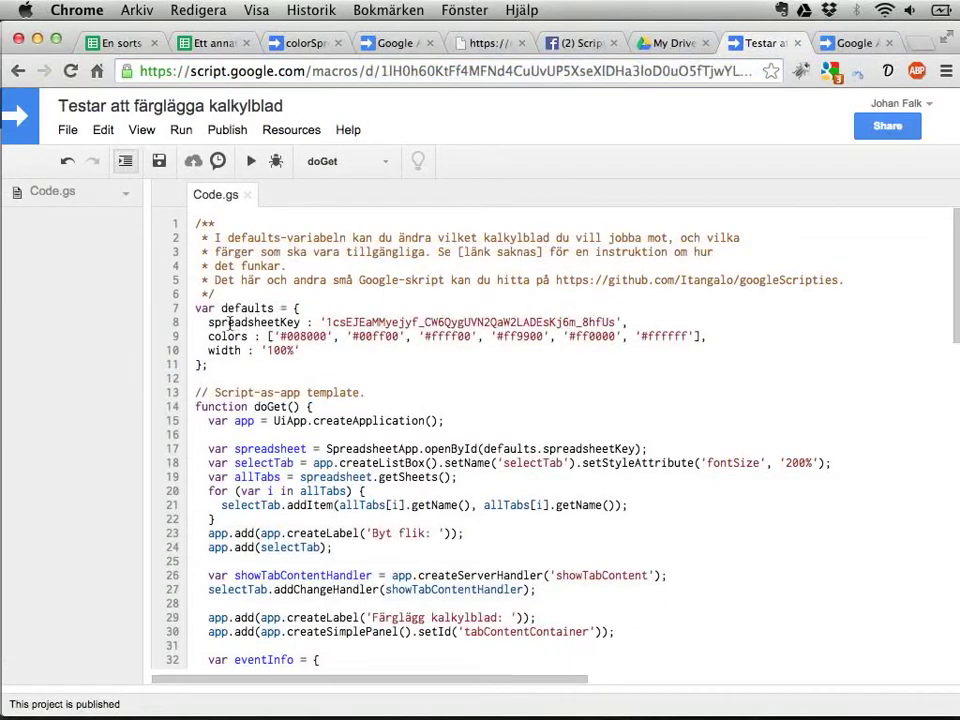
- Replace the spreadsheetKey value on line 8 with the new spreadsheet's key and save Code.gs
drag(208, 322, 617, 322)
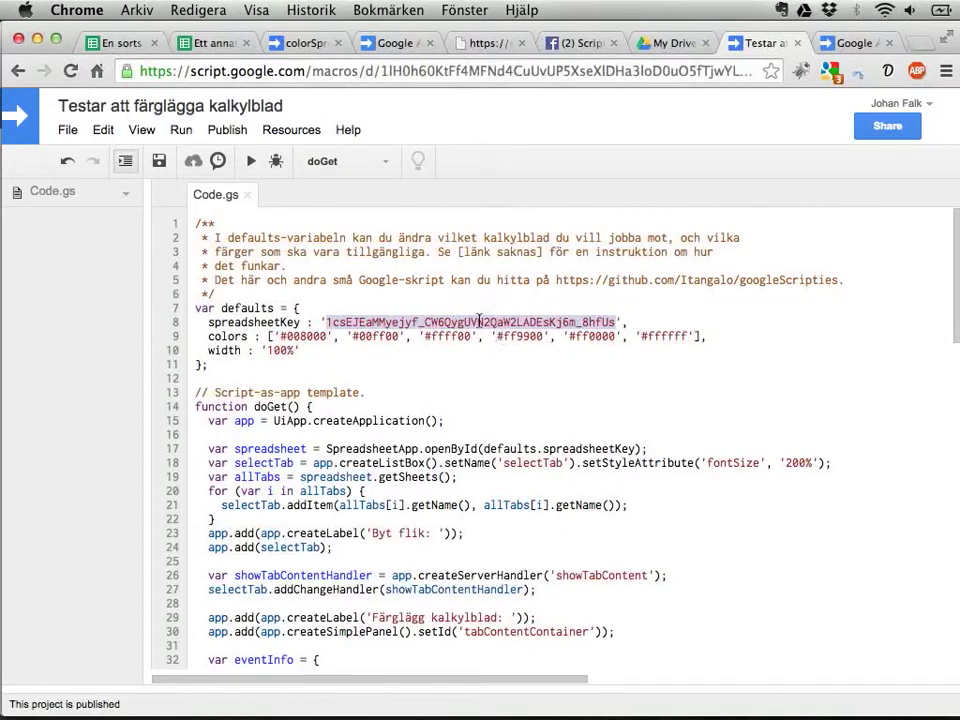
key(BackSpace)
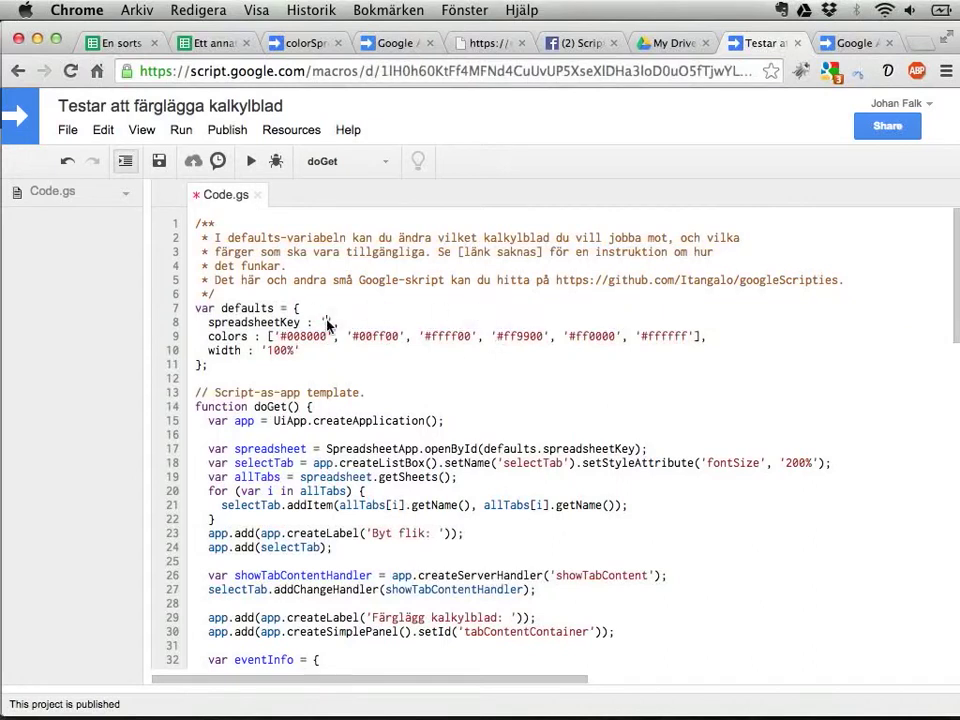
right_click(328, 318)
click(364, 410)
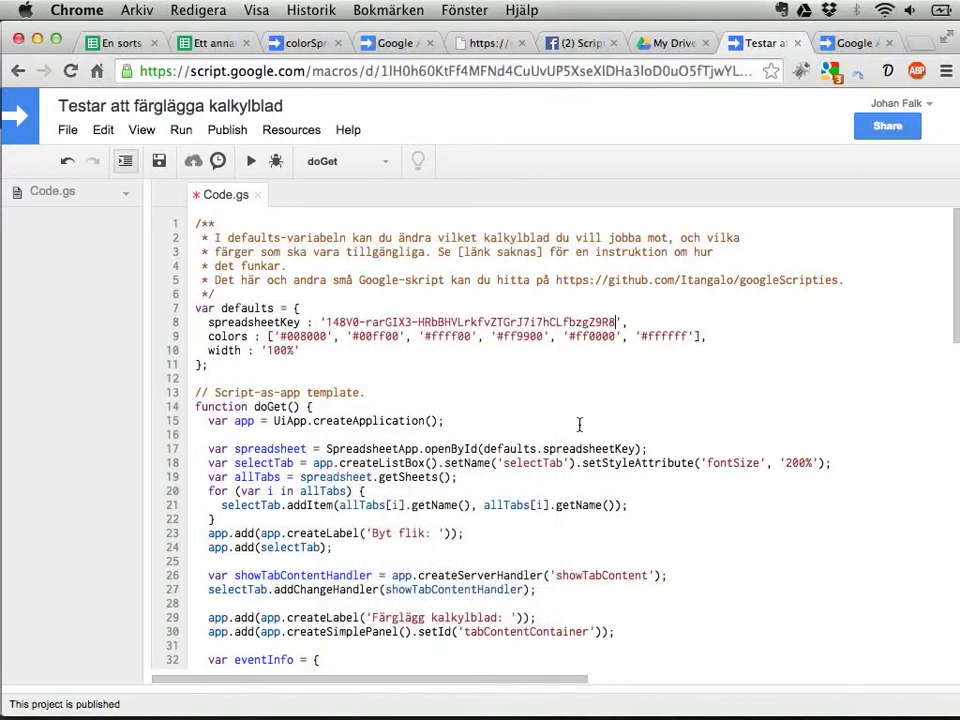
click(67, 130)
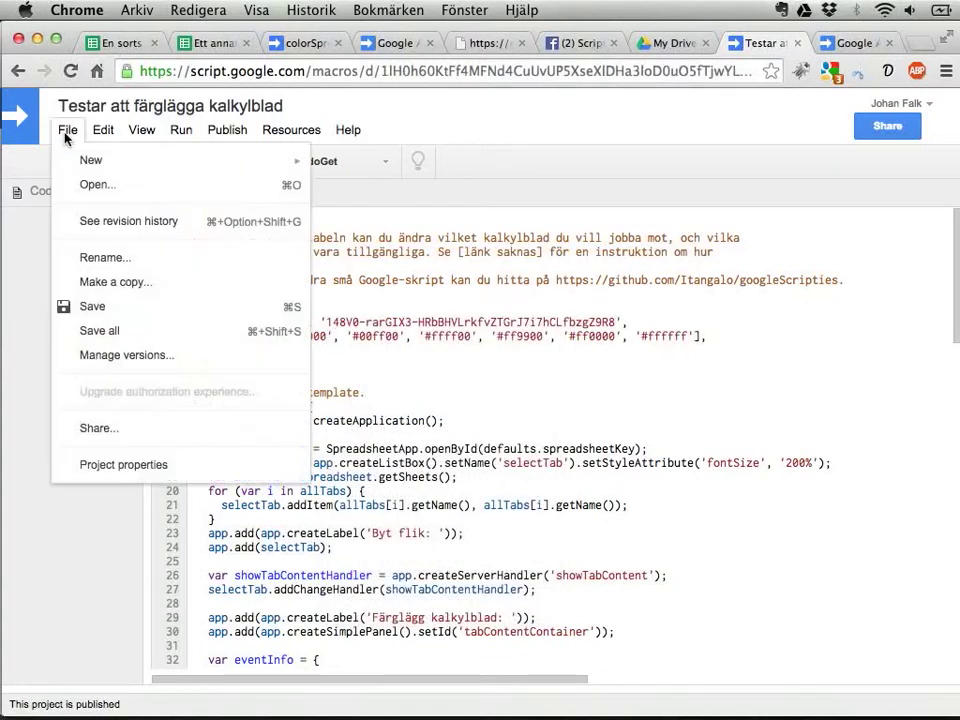
click(87, 310)
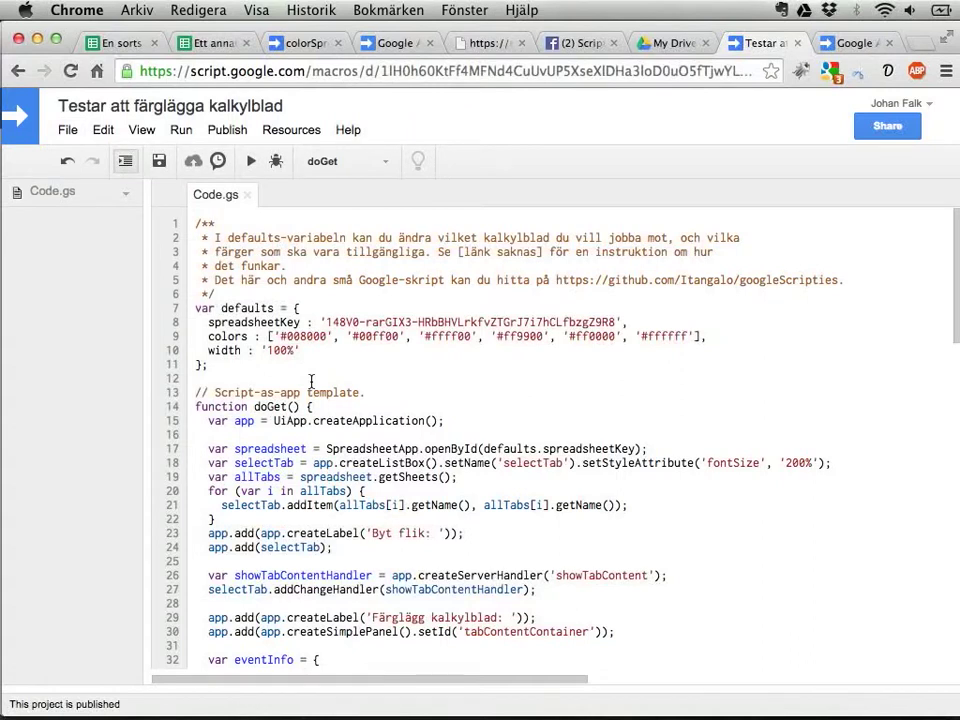
- Reload the running web app to check it, then return to the script editor
click(847, 45)
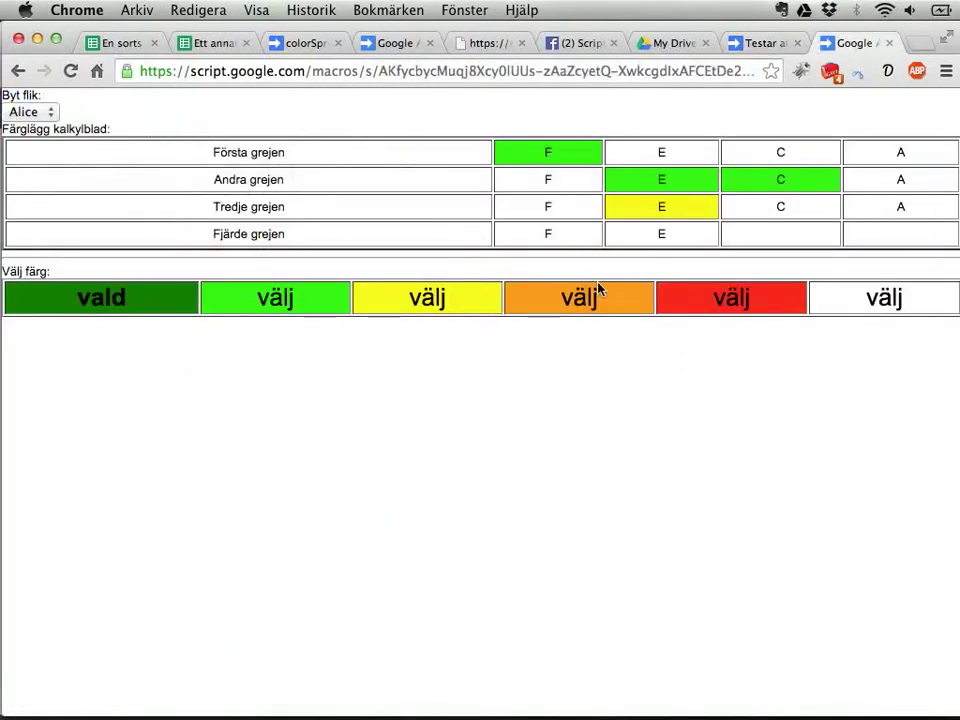
click(70, 72)
click(752, 42)
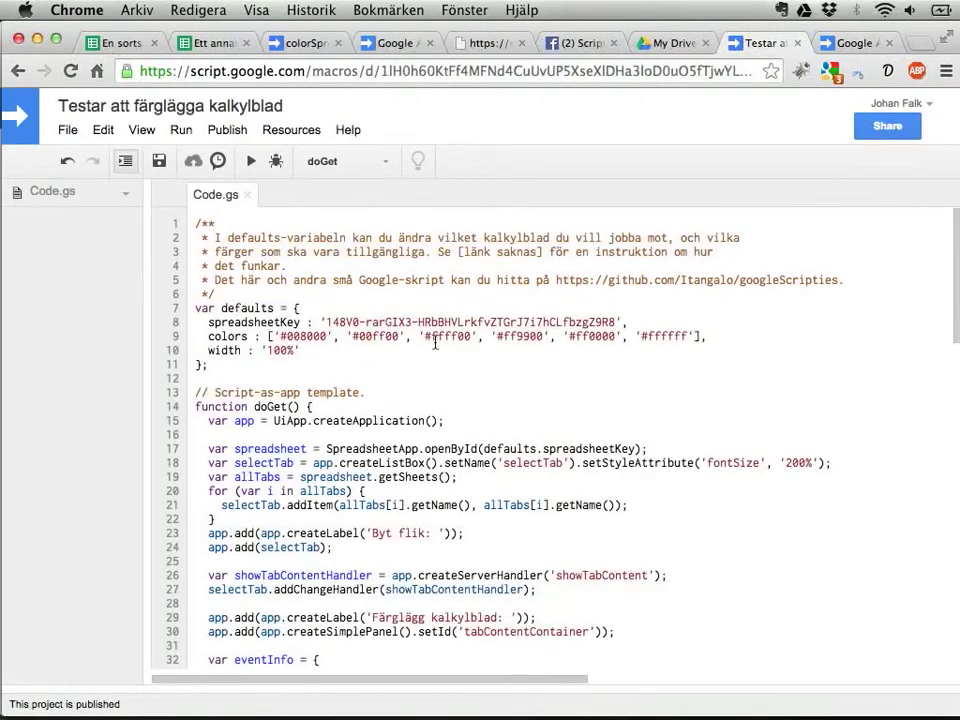
click(855, 43)
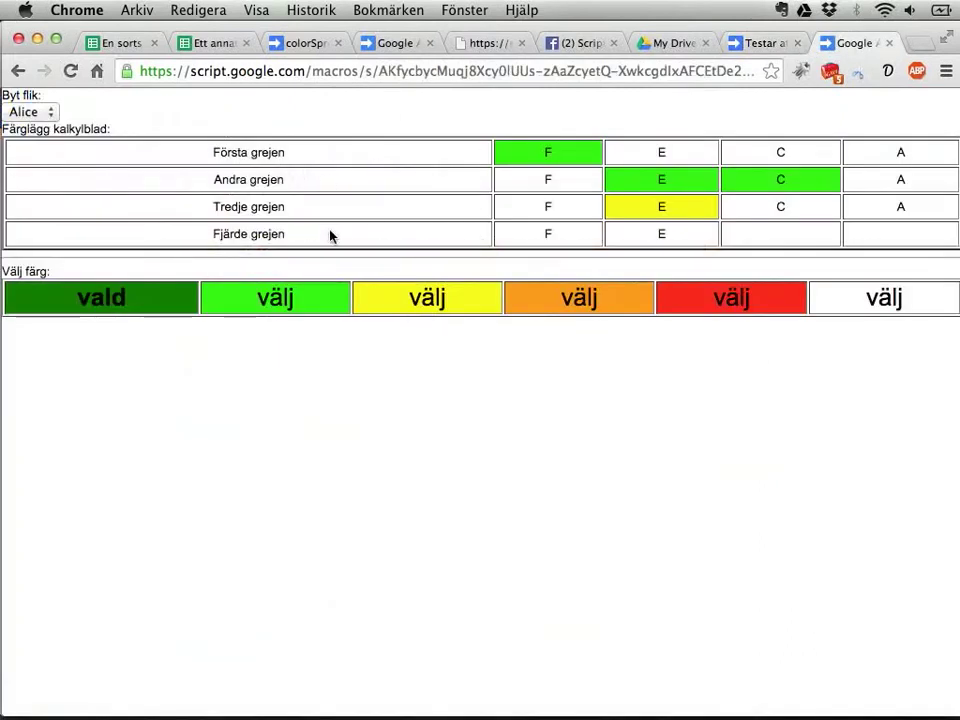
click(752, 43)
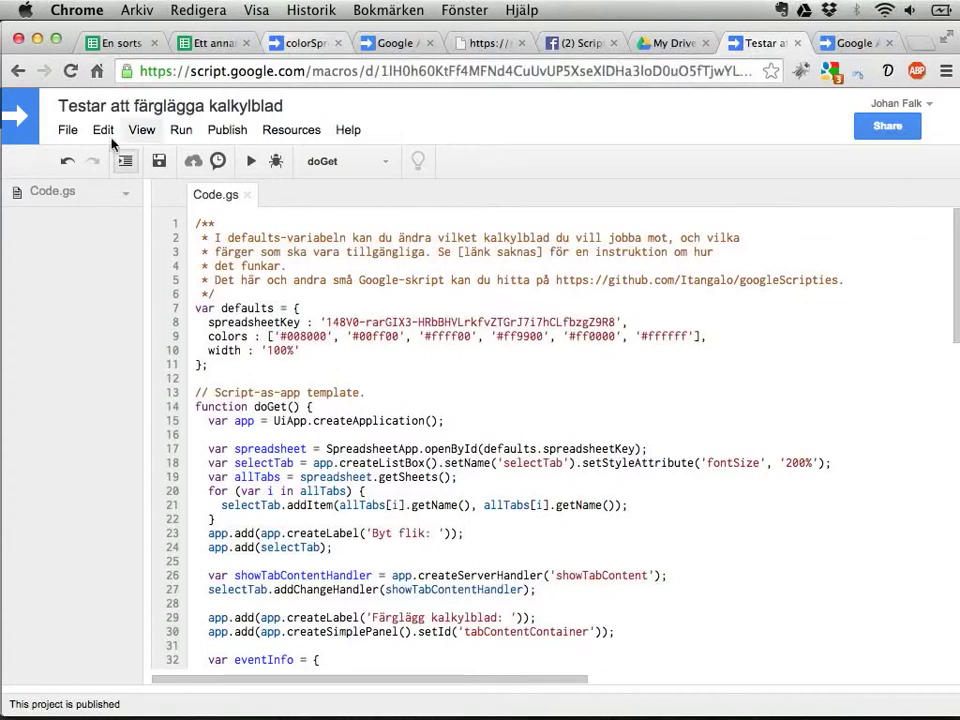
- Save a new project version described as 'Arbetar mot nytt kalkylblad'
click(66, 131)
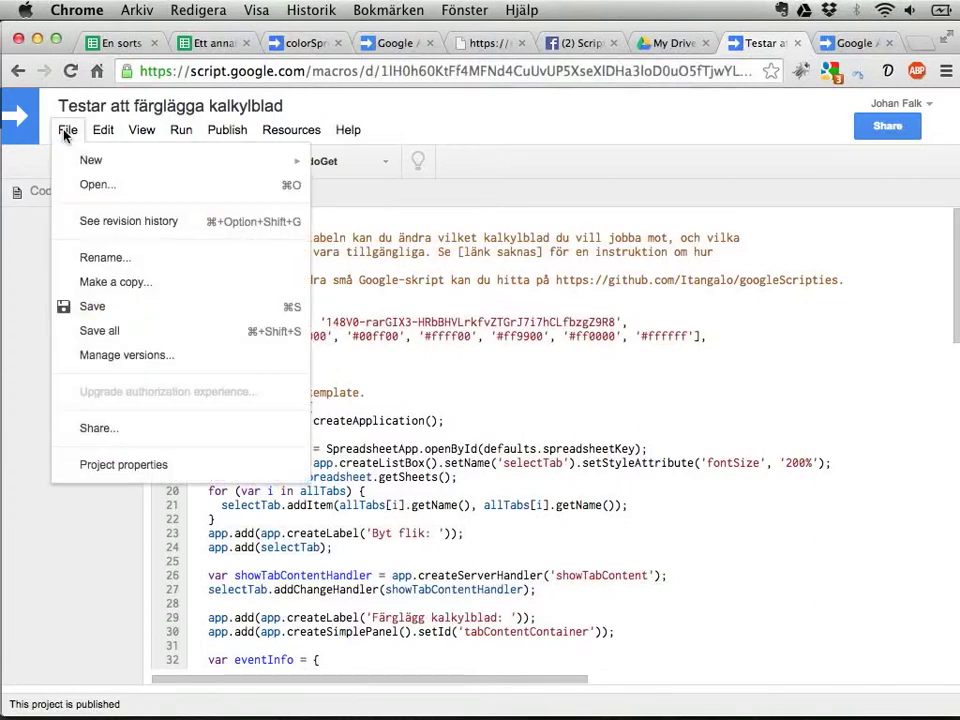
click(115, 356)
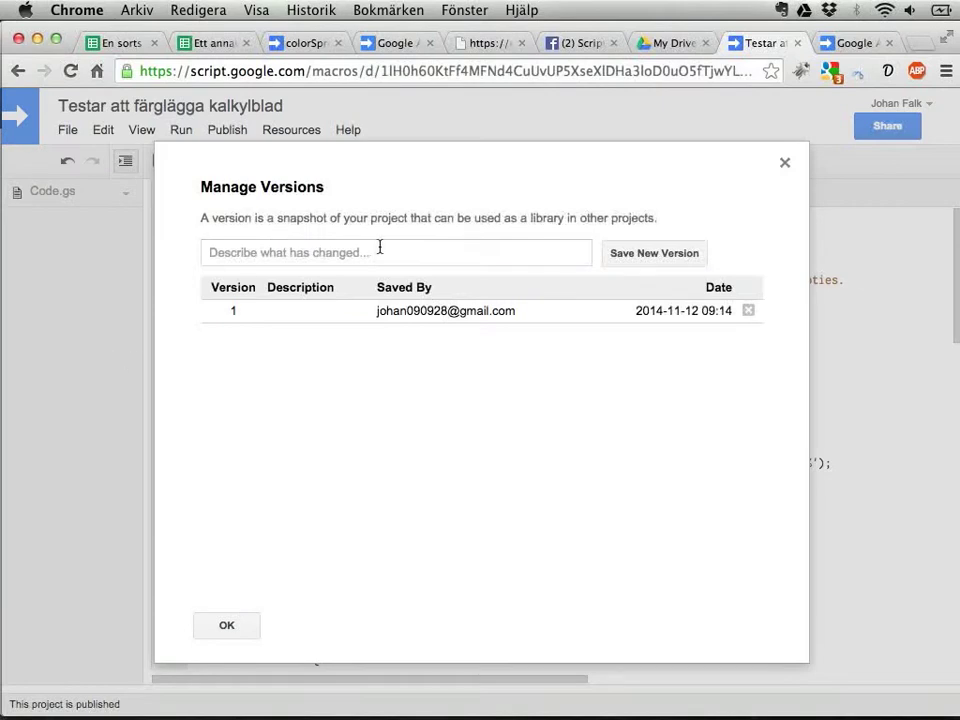
click(386, 251)
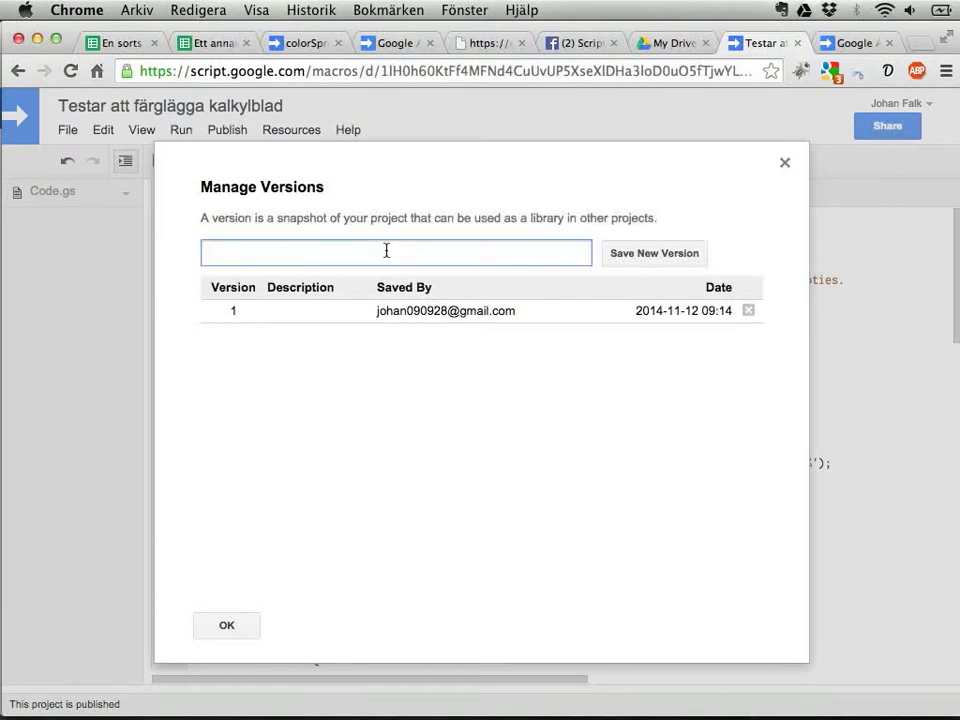
text(Arbe)
text(tar mot nytt kalky)
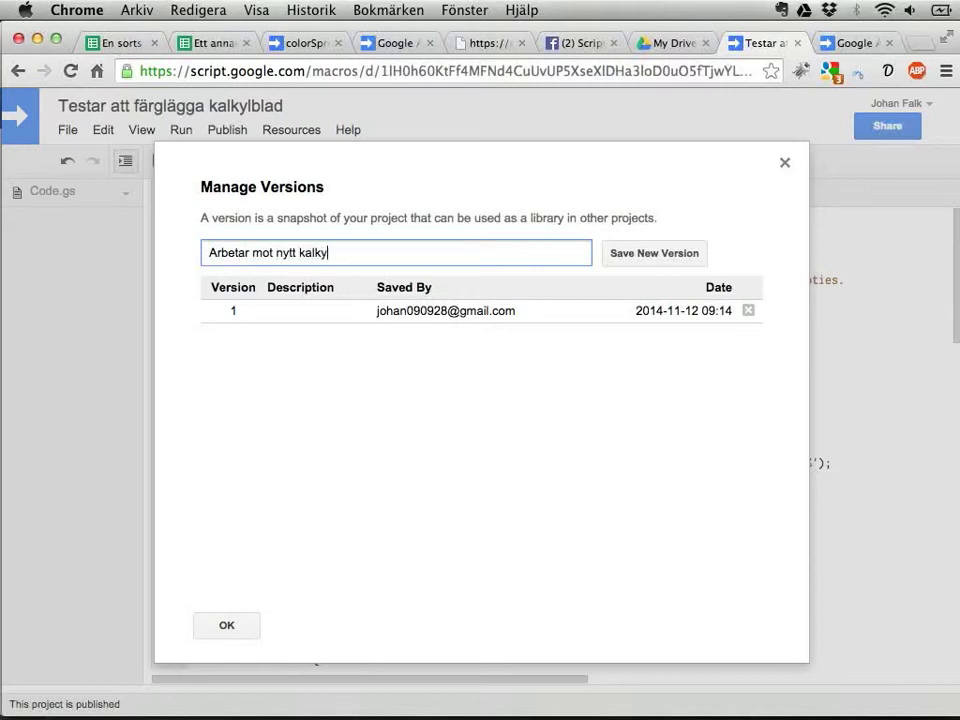
text(lblad)
click(636, 255)
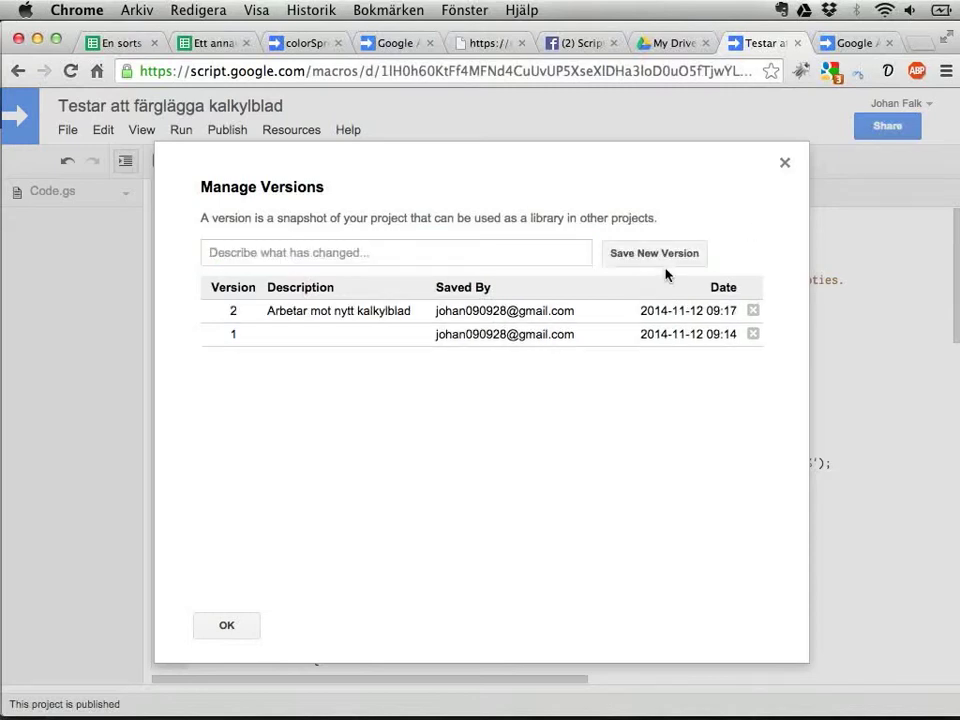
click(224, 627)
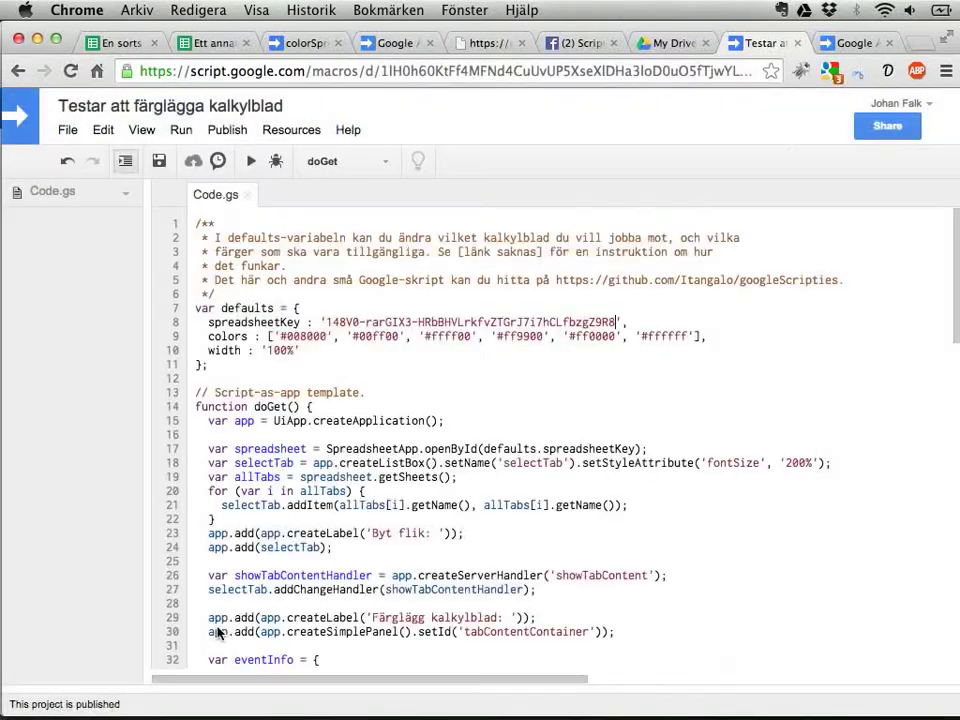
- Redeploy the web app using project version 2
click(219, 135)
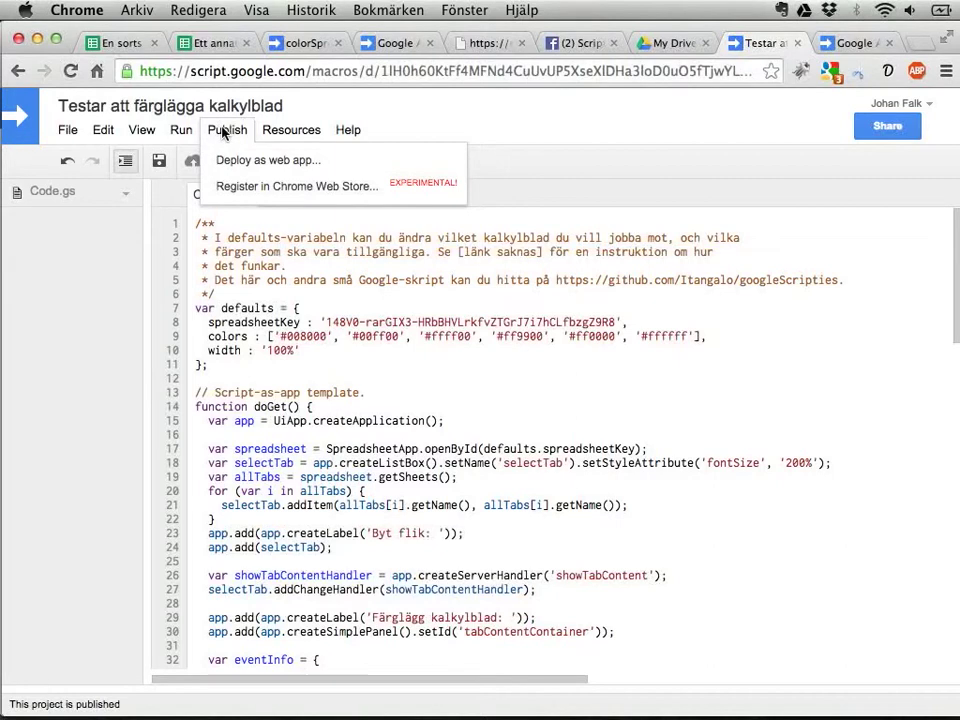
click(231, 161)
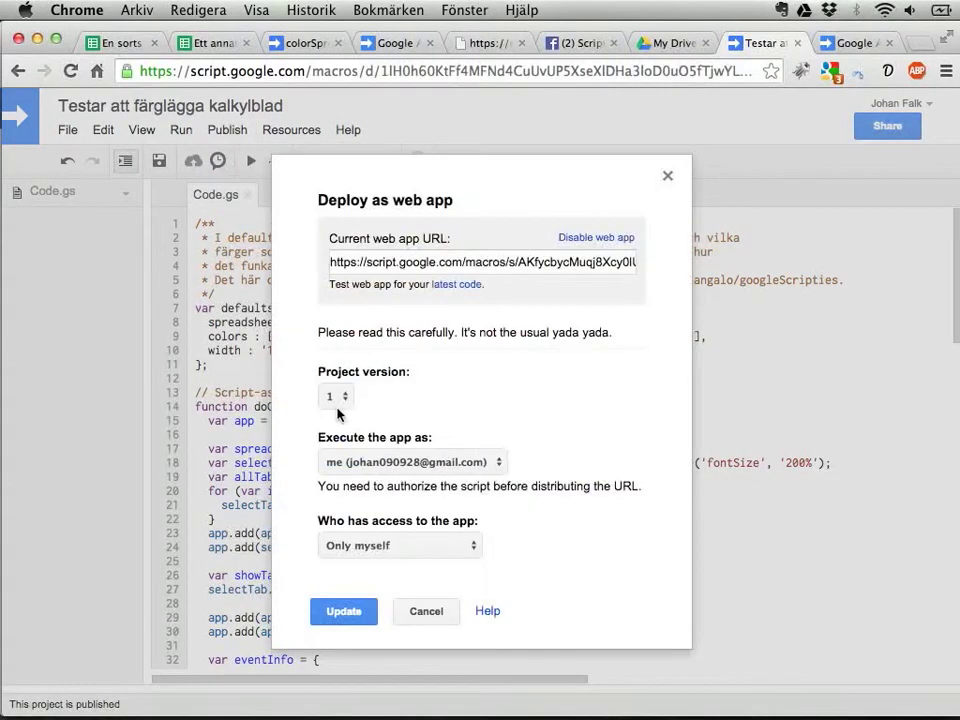
click(337, 396)
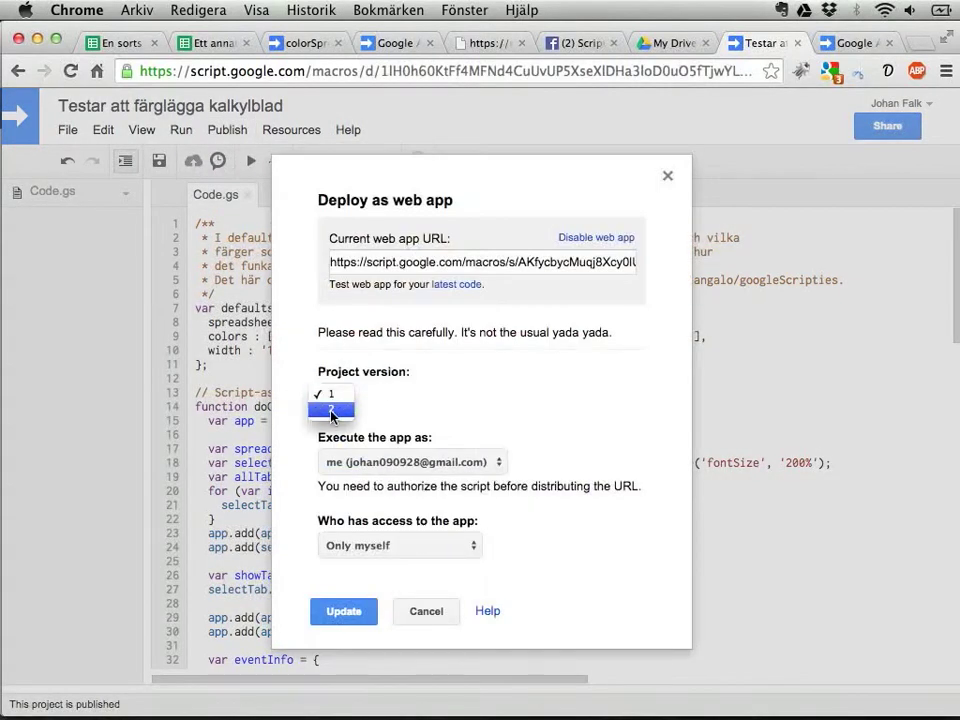
click(333, 411)
click(341, 610)
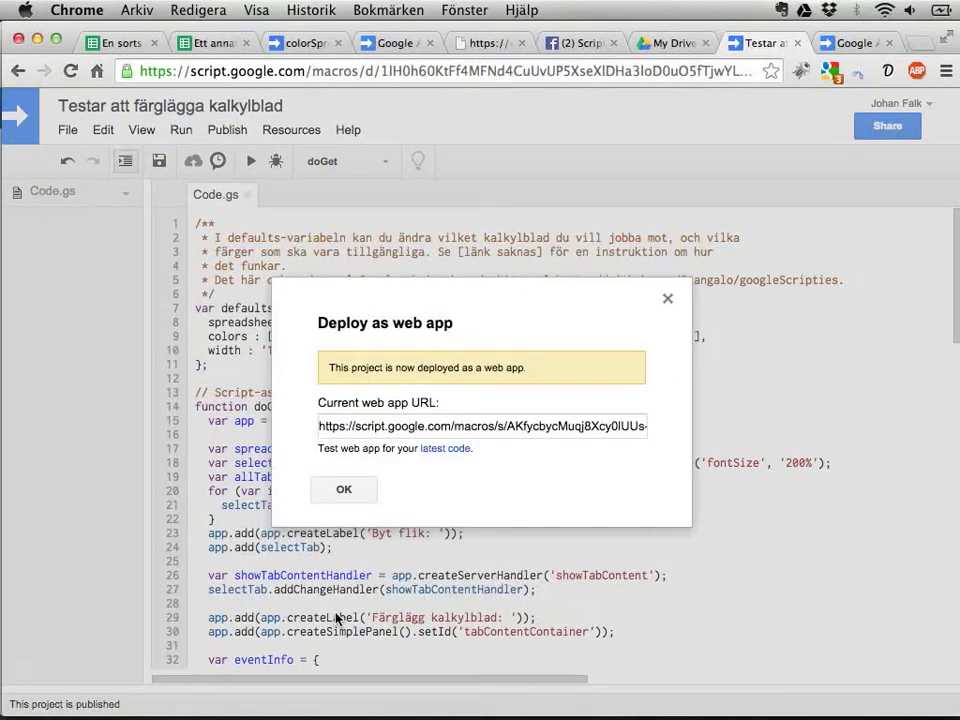
click(347, 490)
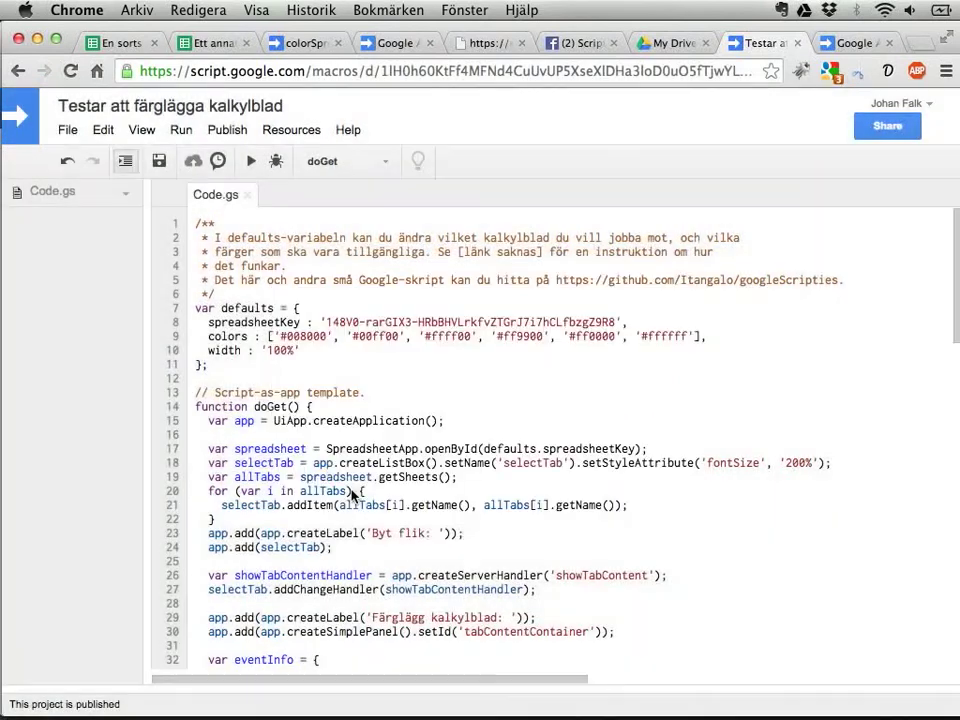
- Reload the web app and colour the beta and epsilon cells dark green, checking the spreadsheet
click(856, 45)
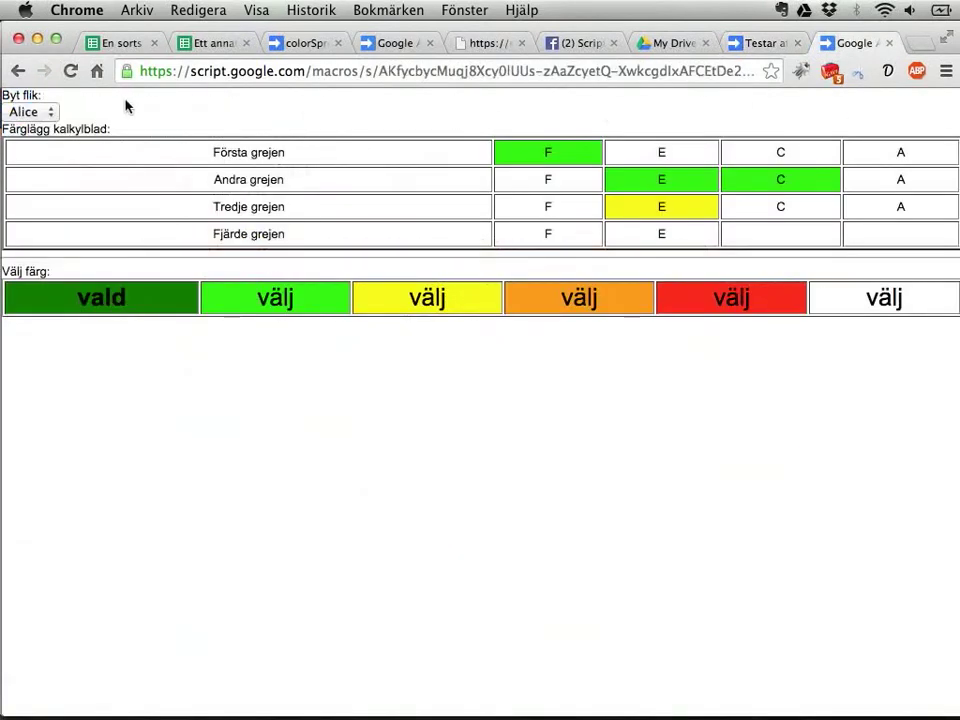
click(70, 71)
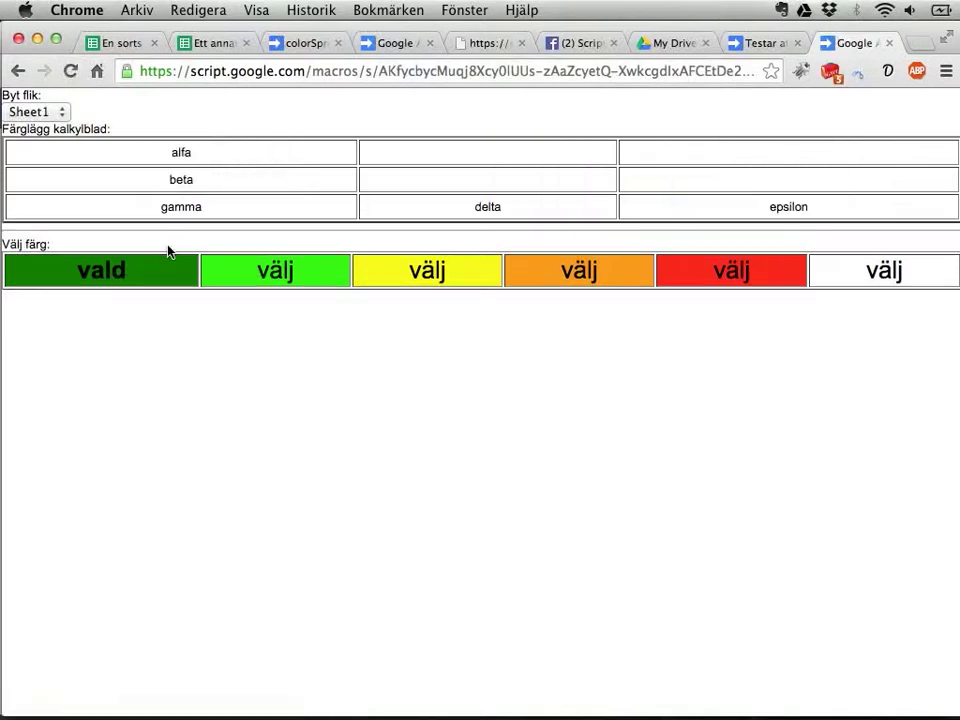
click(213, 190)
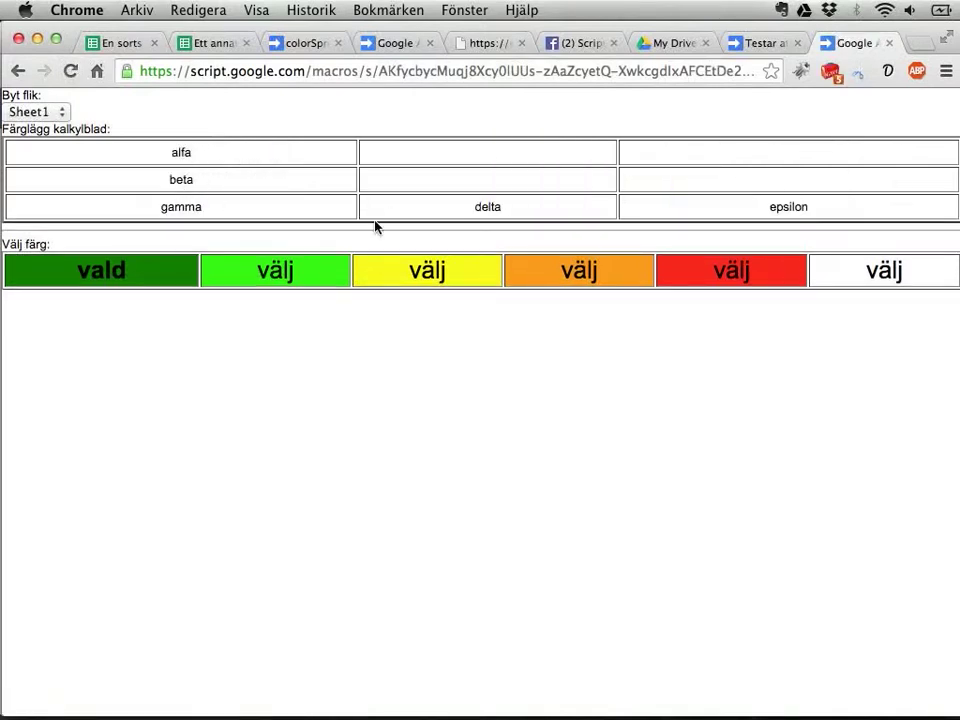
click(787, 207)
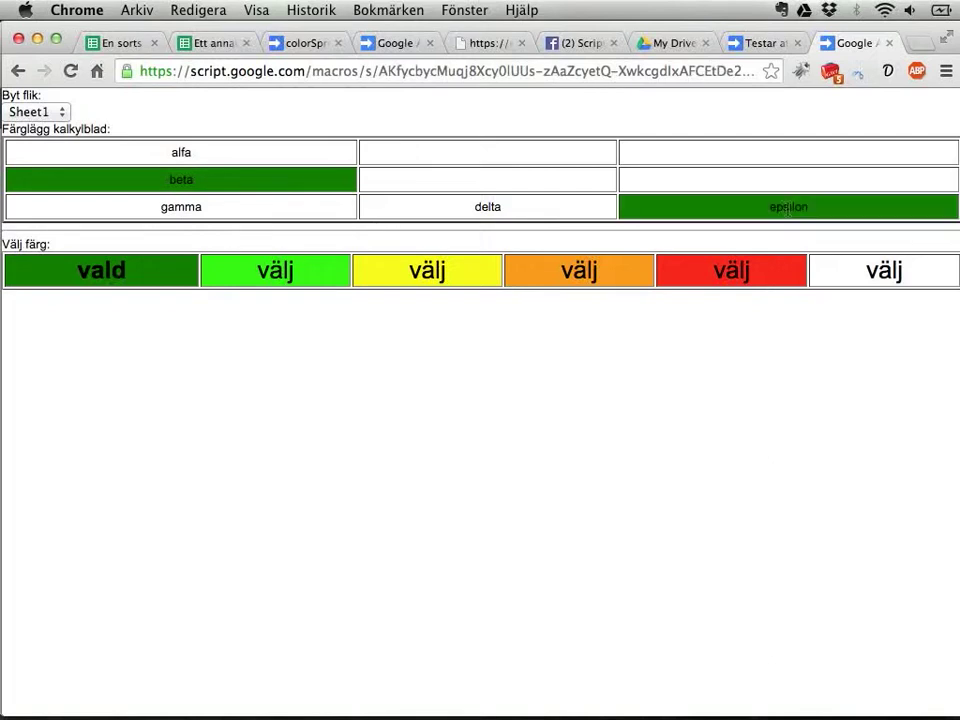
click(208, 45)
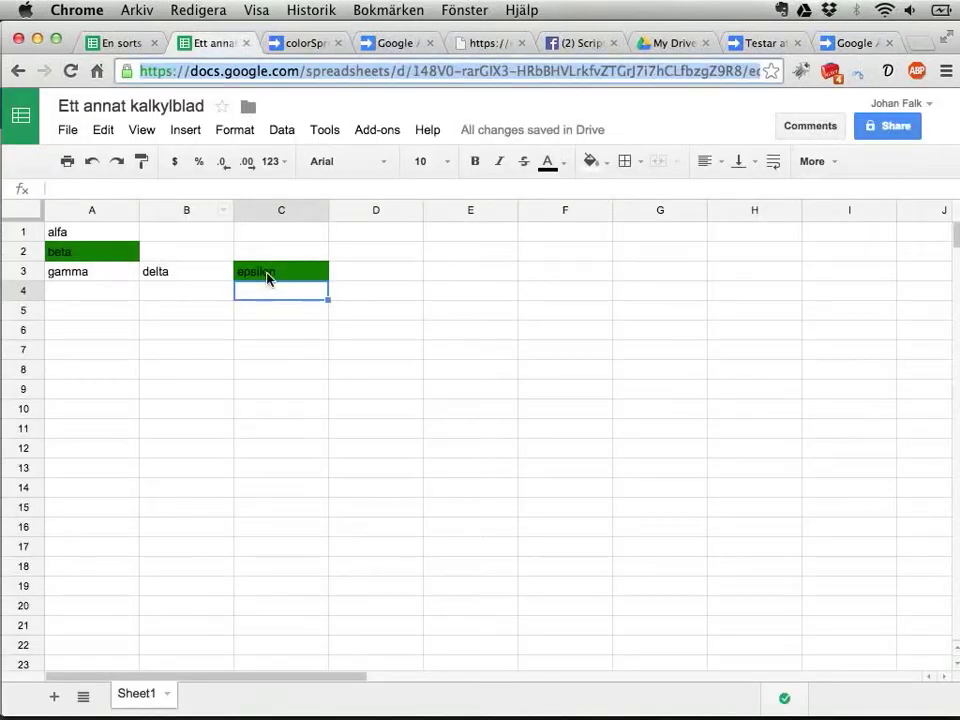
click(842, 45)
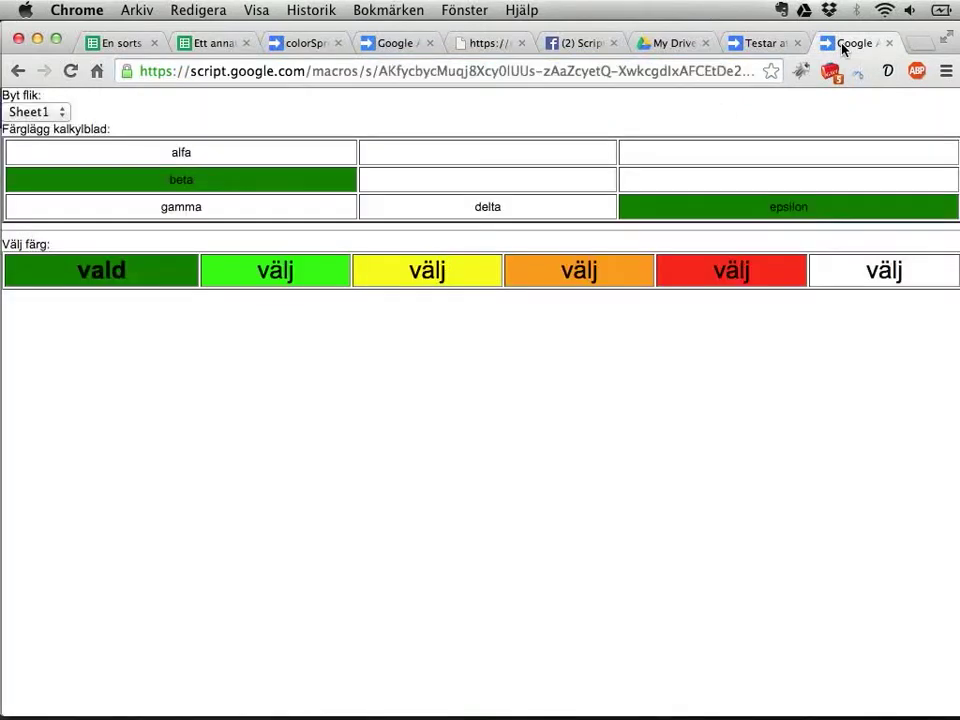
- Copy the web app's full URL and open a new browser tab
click(430, 70)
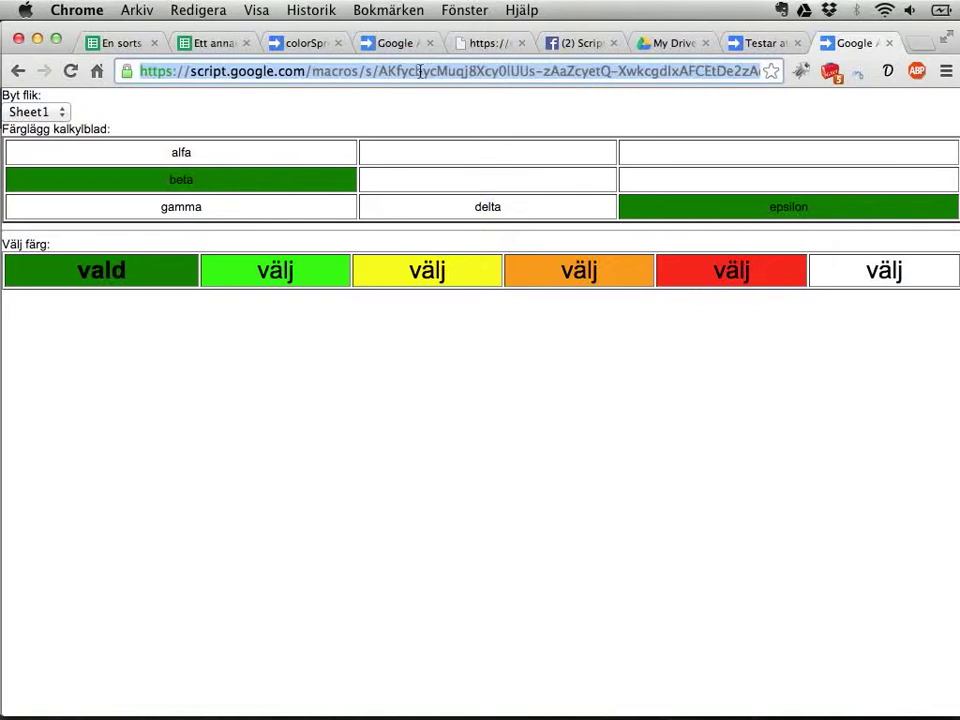
right_click(420, 71)
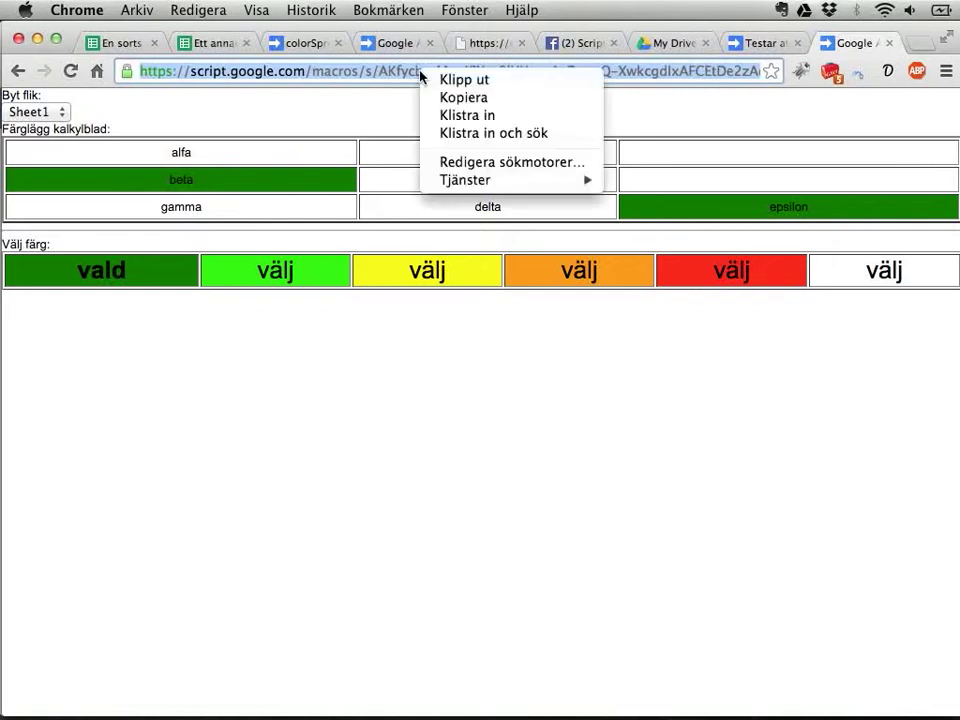
click(447, 100)
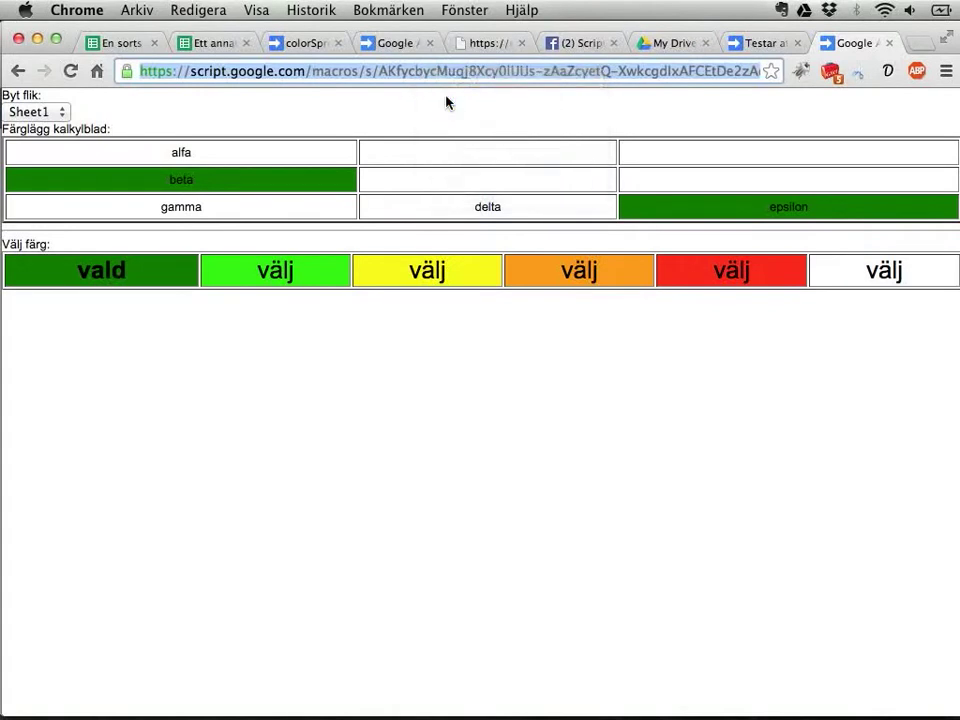
click(919, 44)
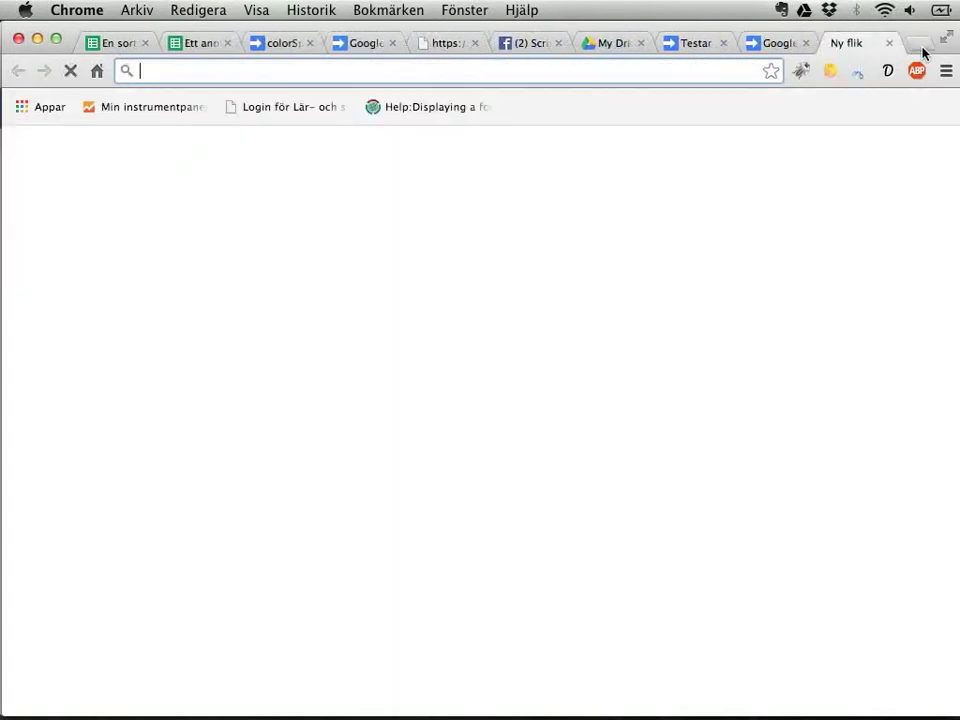
- Go to korta.nu, paste the web app's script.google.com address and shorten it
text(kor)
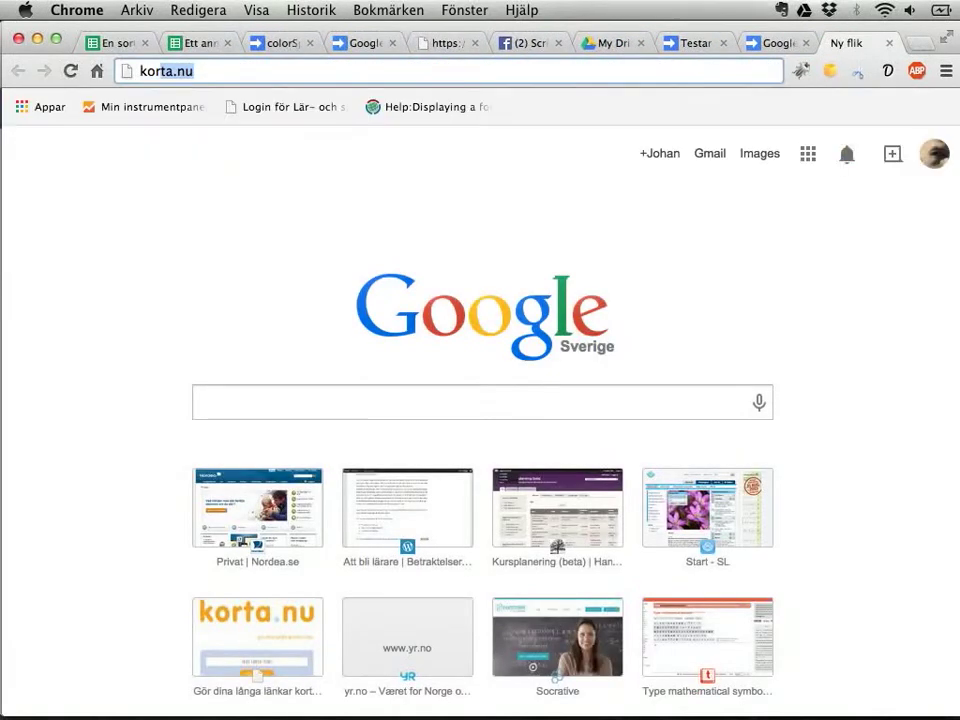
key(Return)
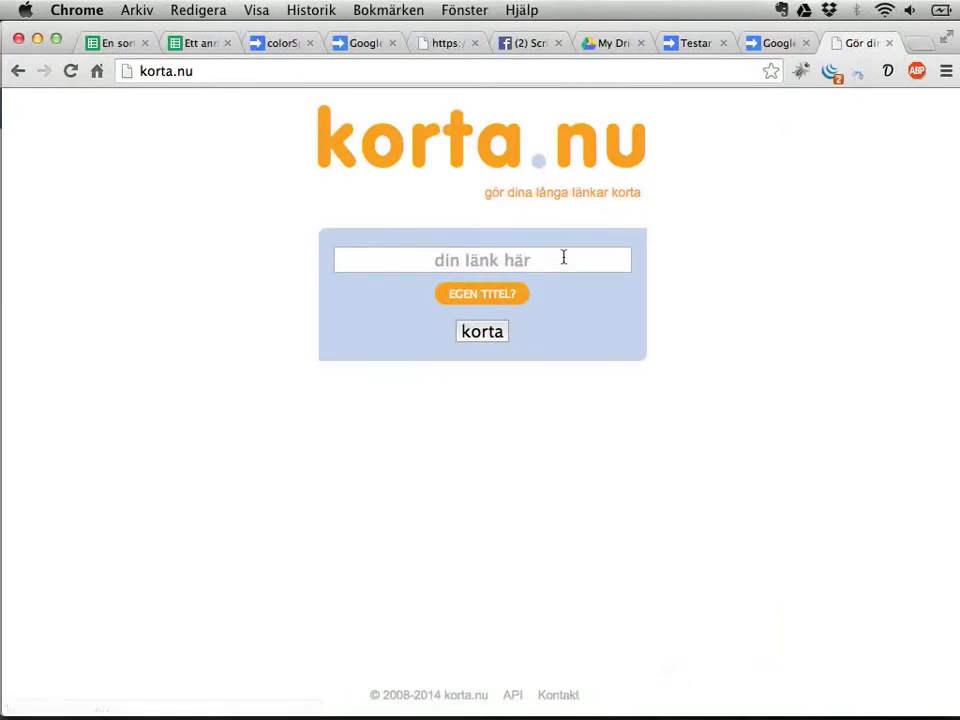
click(505, 263)
key(super+v)
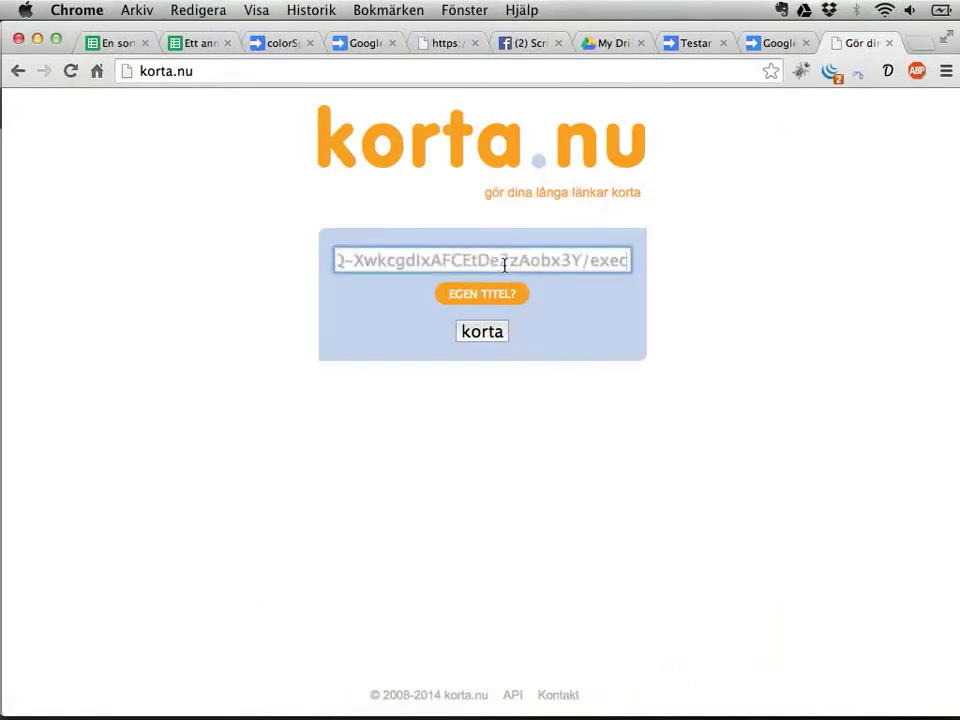
click(480, 332)
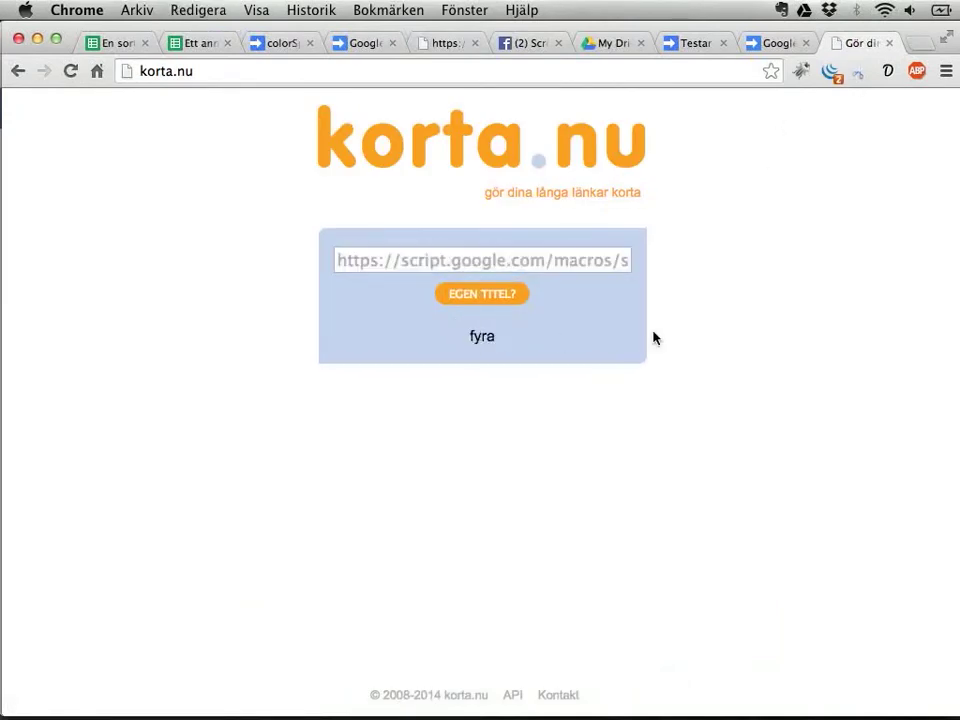